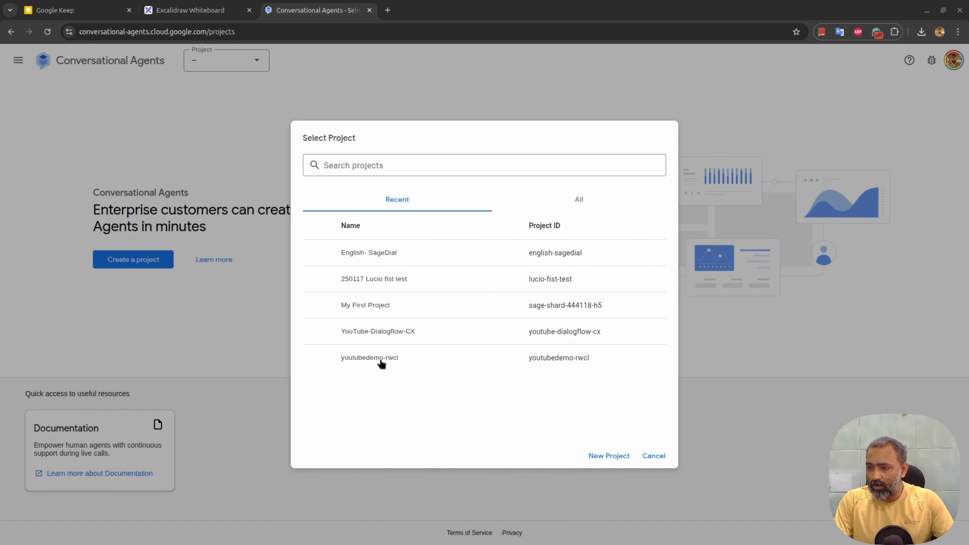
Select the youtubedemo-rwcl project and start creating a new agent
click(380, 361)
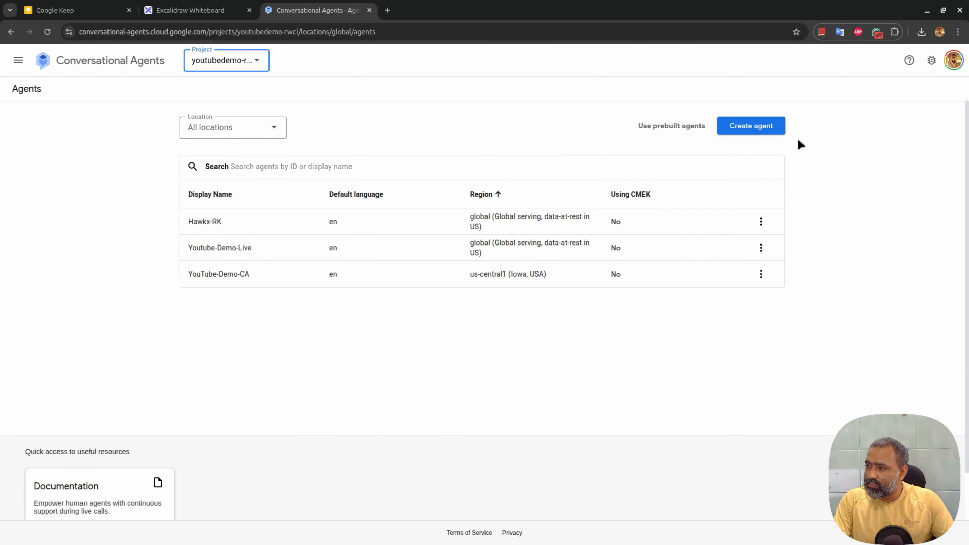
click(752, 123)
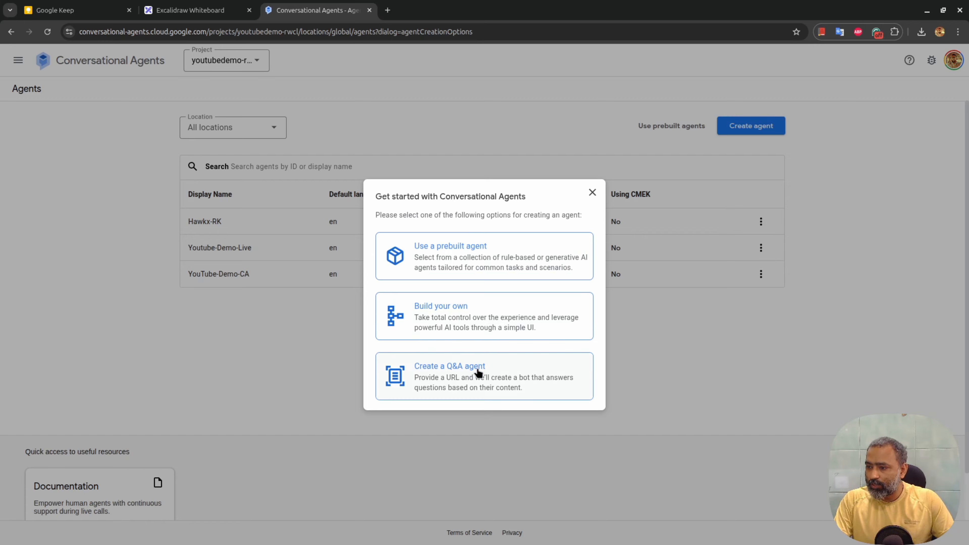
Build a custom playbook agent 'appointment scheduler' in the global region with Asia/Kathmandu time zone
click(471, 308)
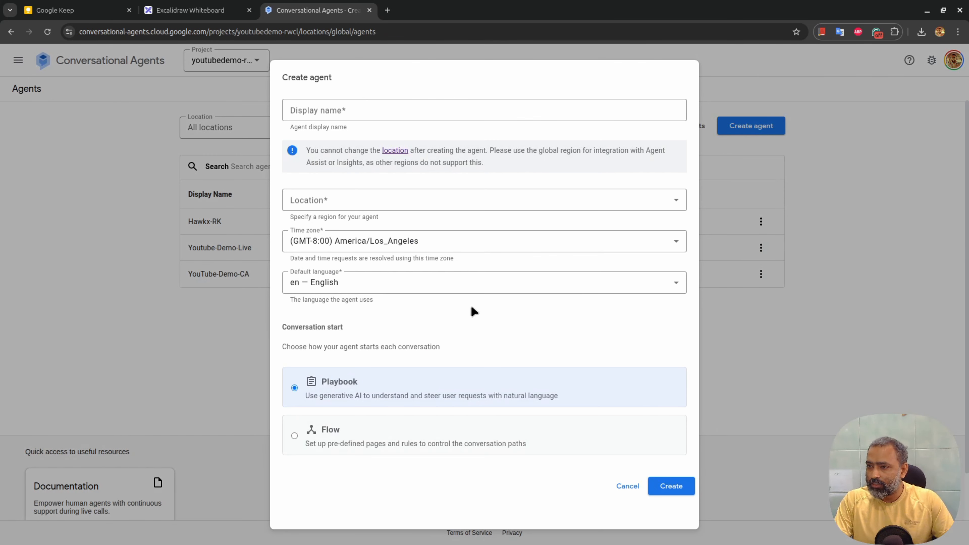
click(345, 113)
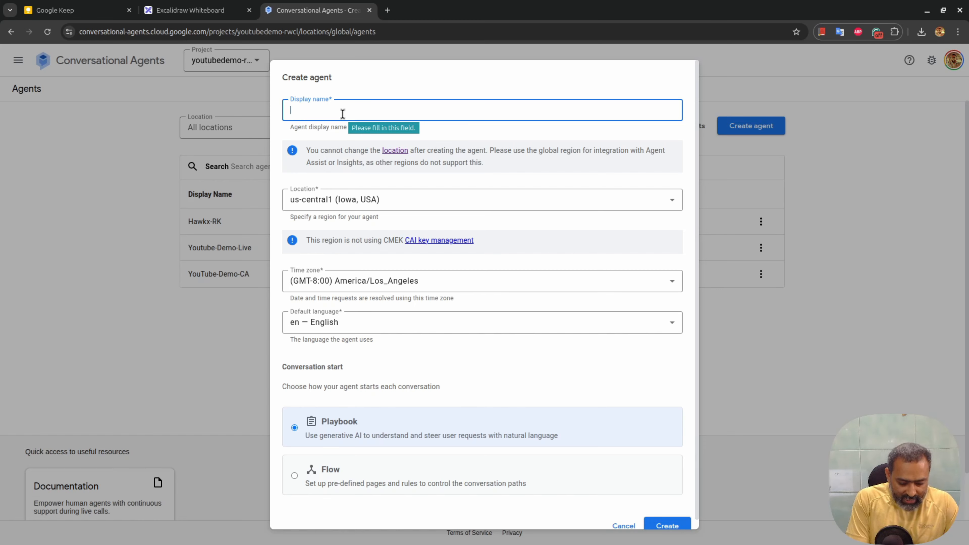
text(appoin)
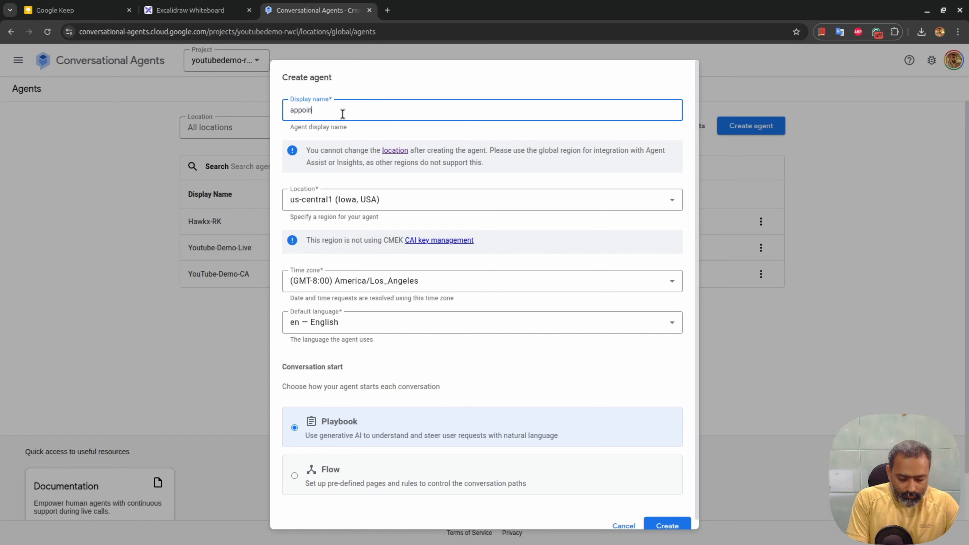
text(tment)
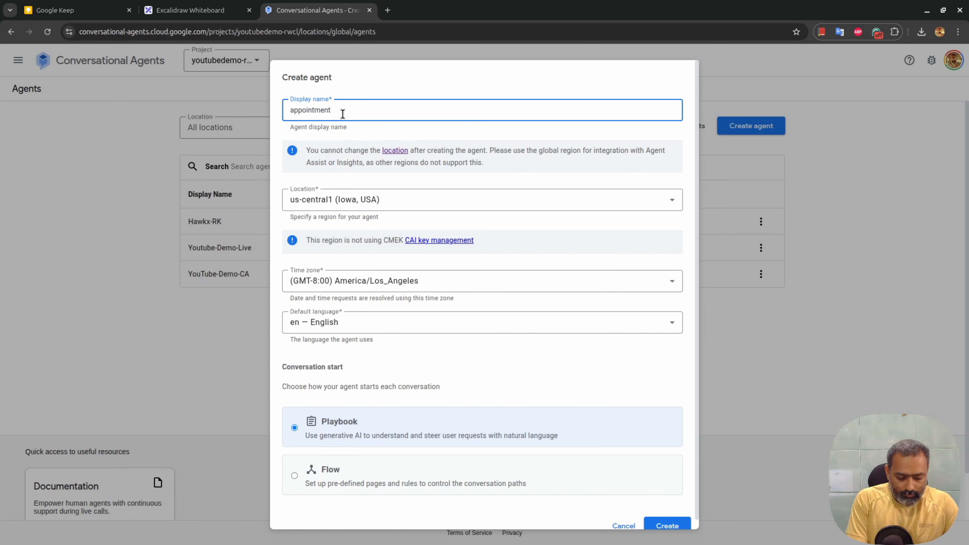
text( scheduler)
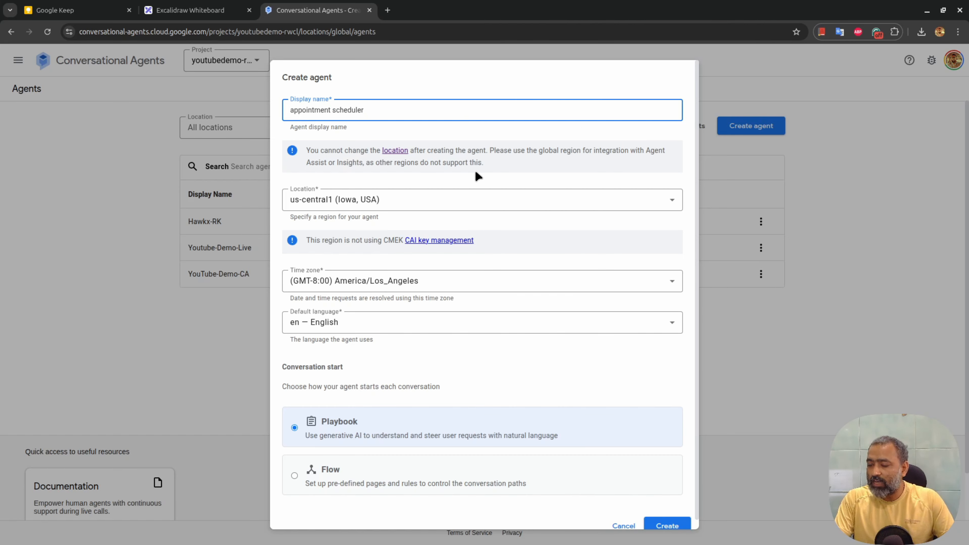
click(456, 194)
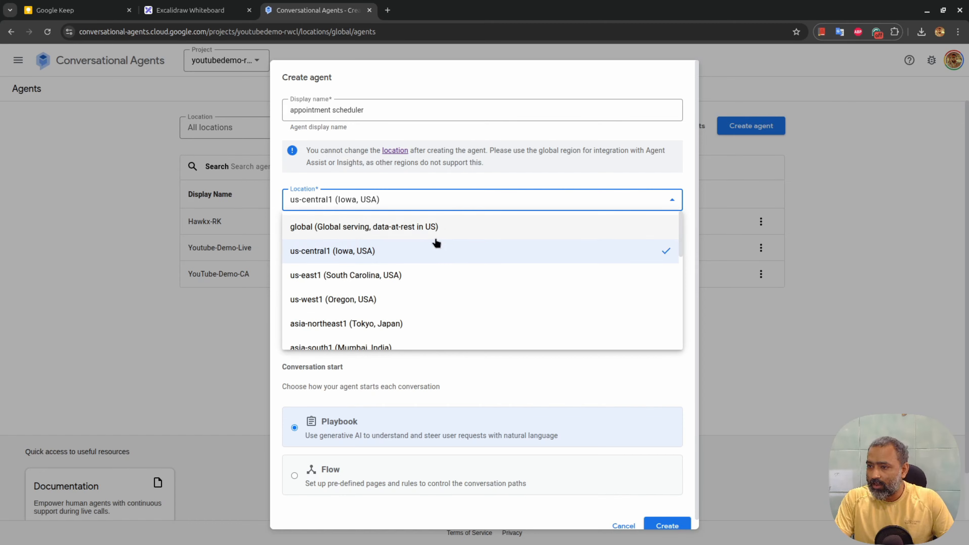
click(433, 227)
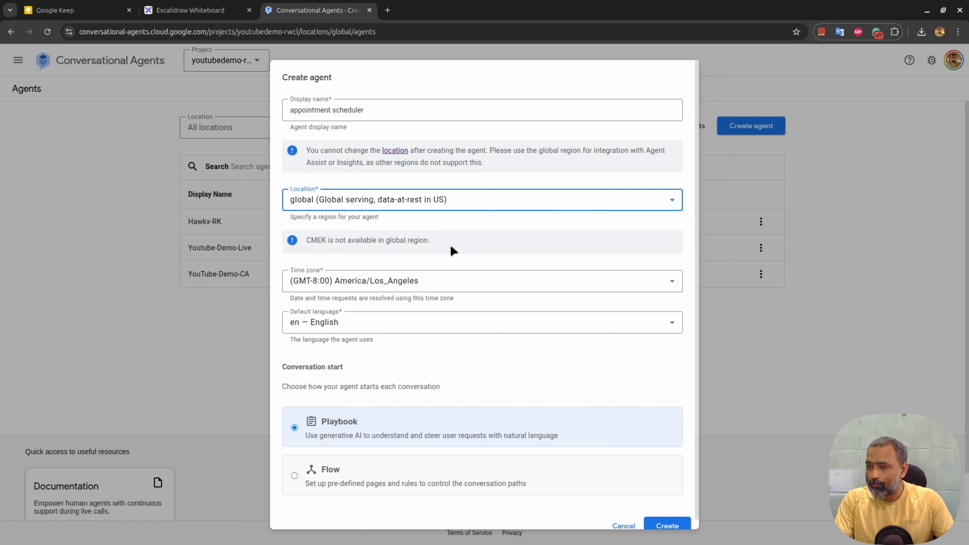
click(465, 280)
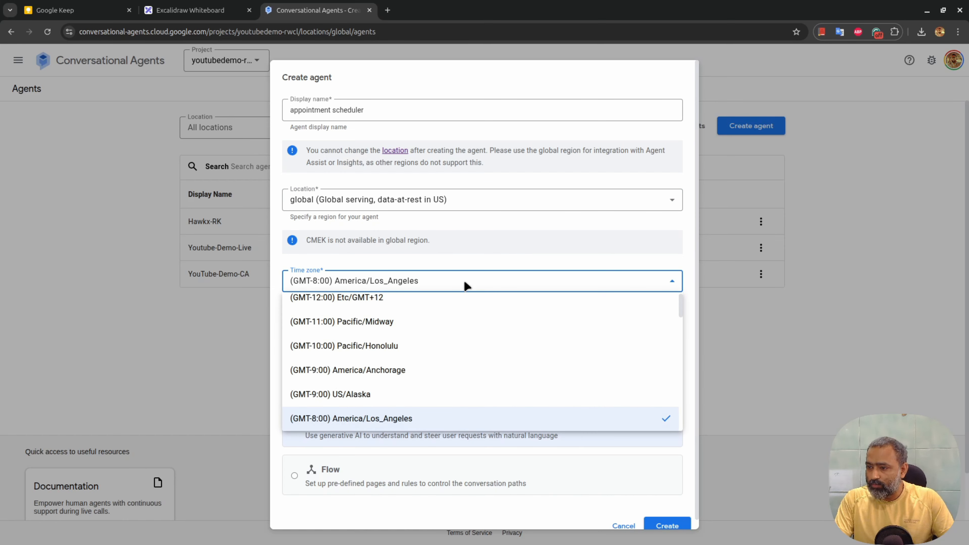
scroll(512, 376, down, 3)
scroll(513, 378, down, 10)
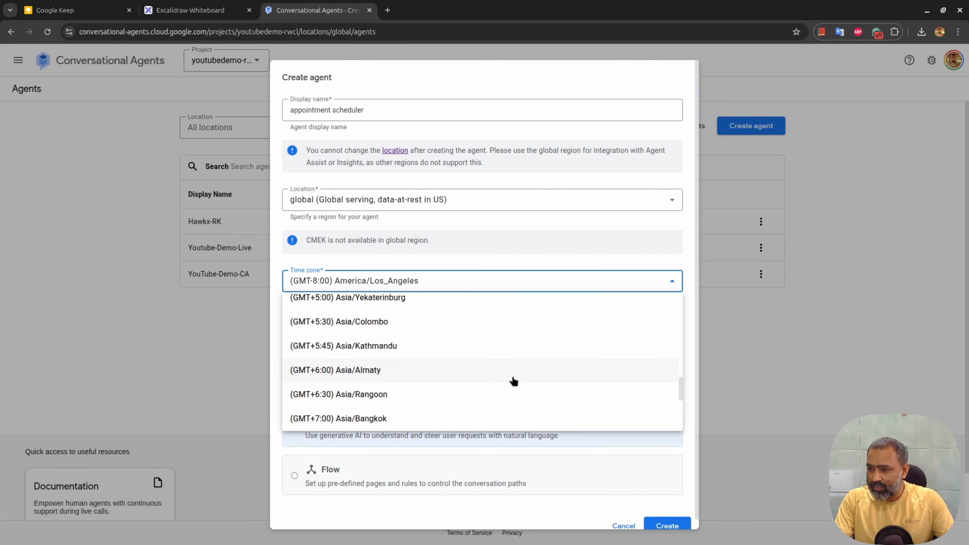
click(433, 343)
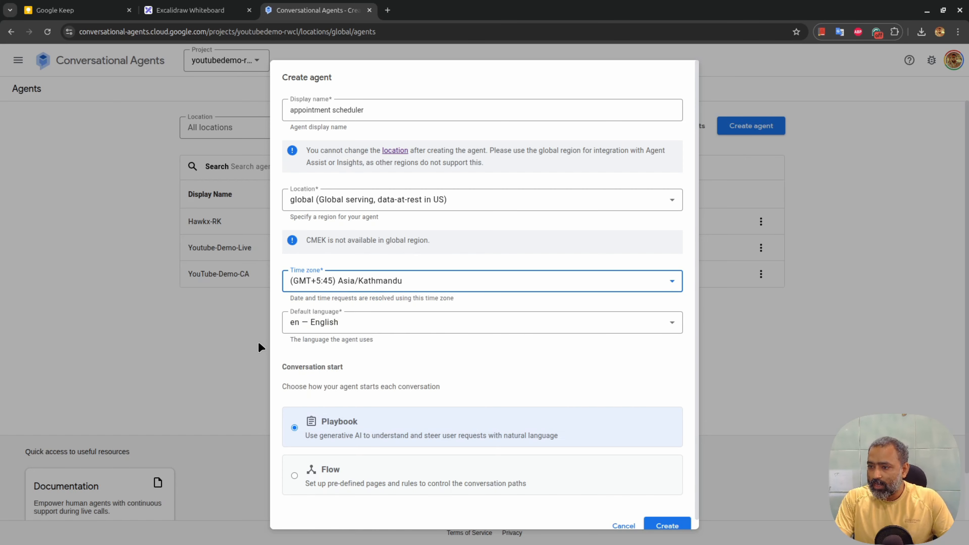
scroll(389, 395, down, 1)
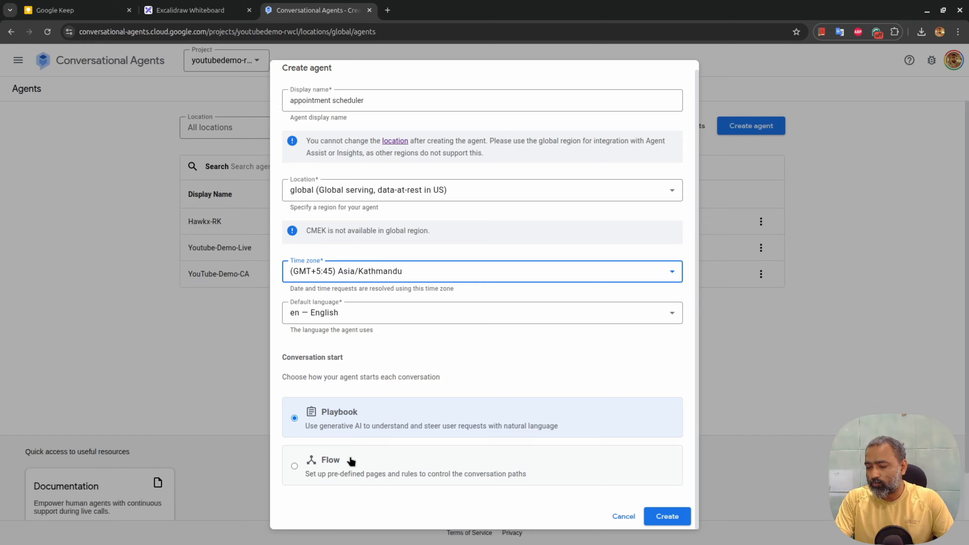
click(350, 405)
click(656, 516)
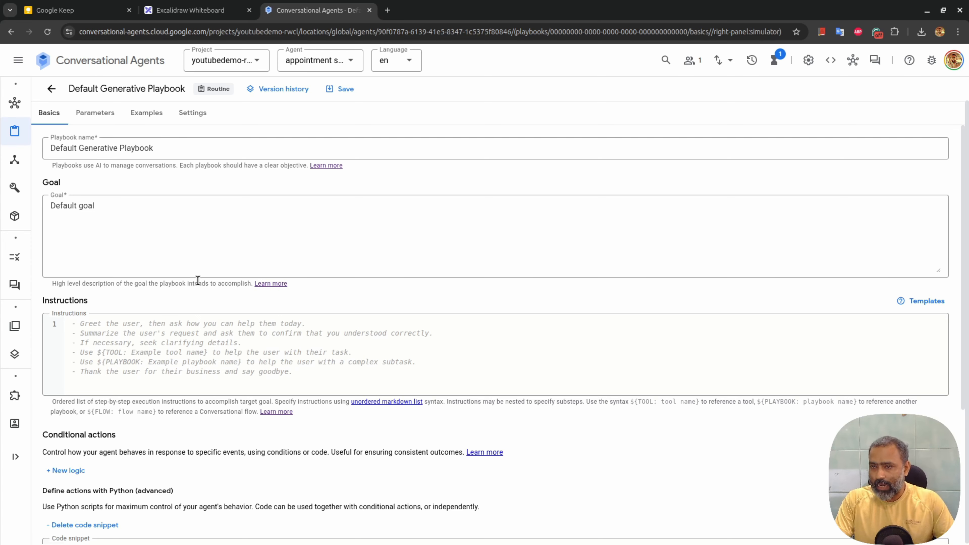
From Agent Overview, open the simulator starting at Default Generative Playbook and send 'hi'
click(49, 91)
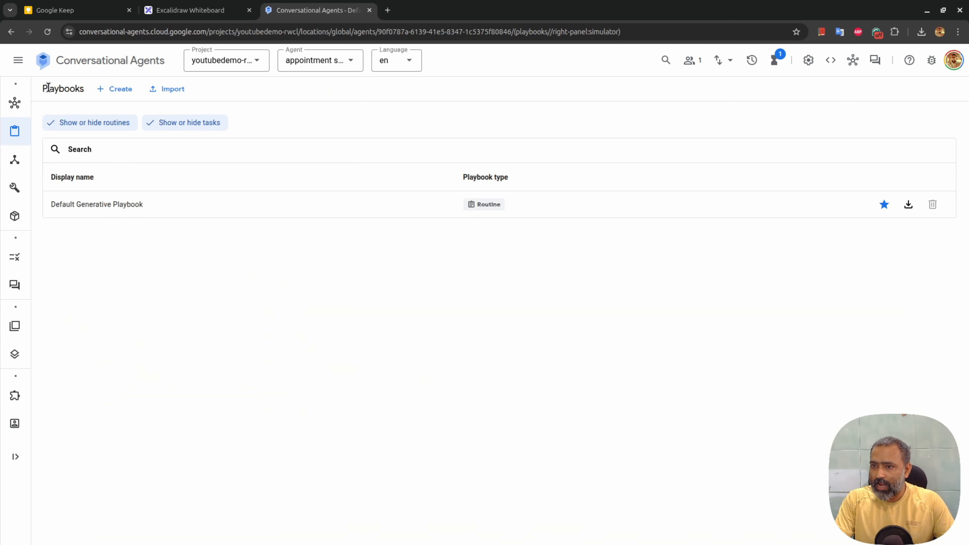
click(30, 107)
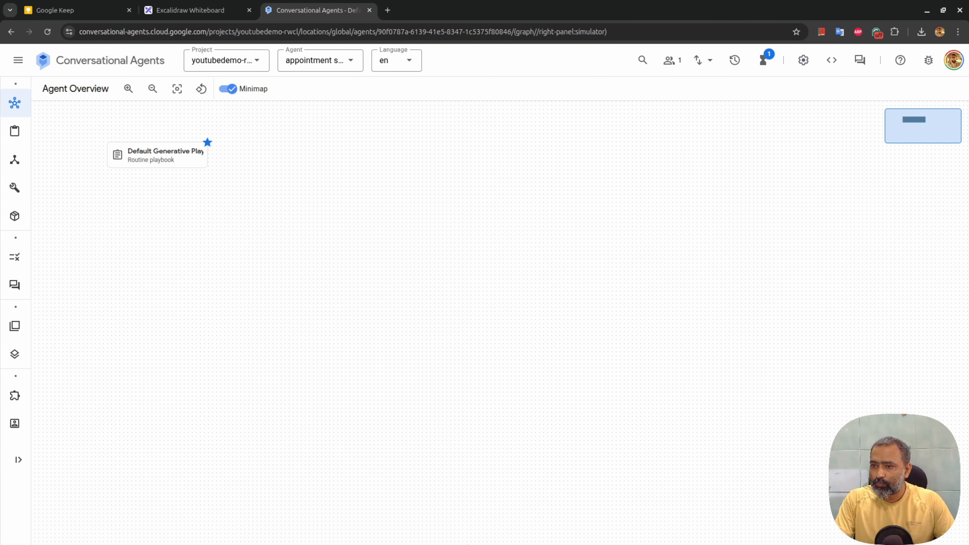
click(869, 60)
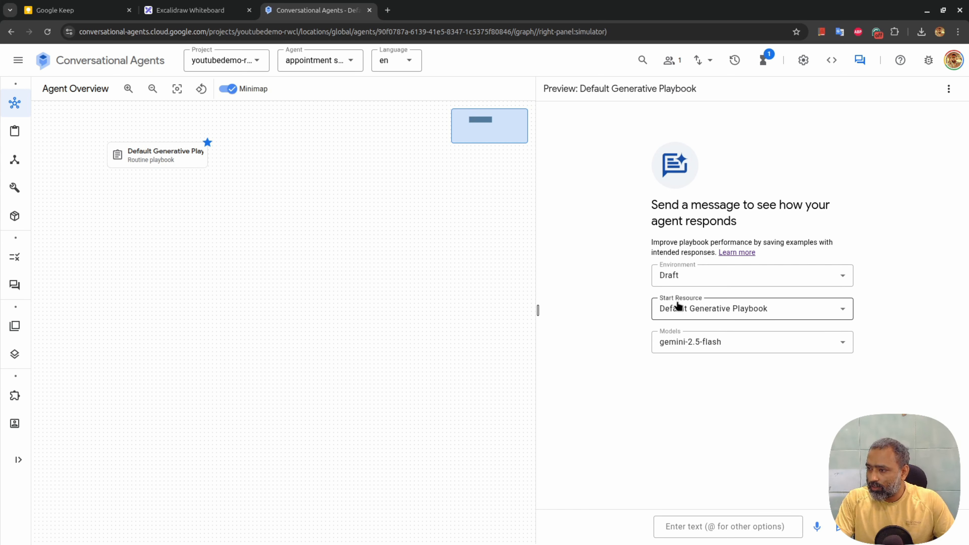
click(692, 311)
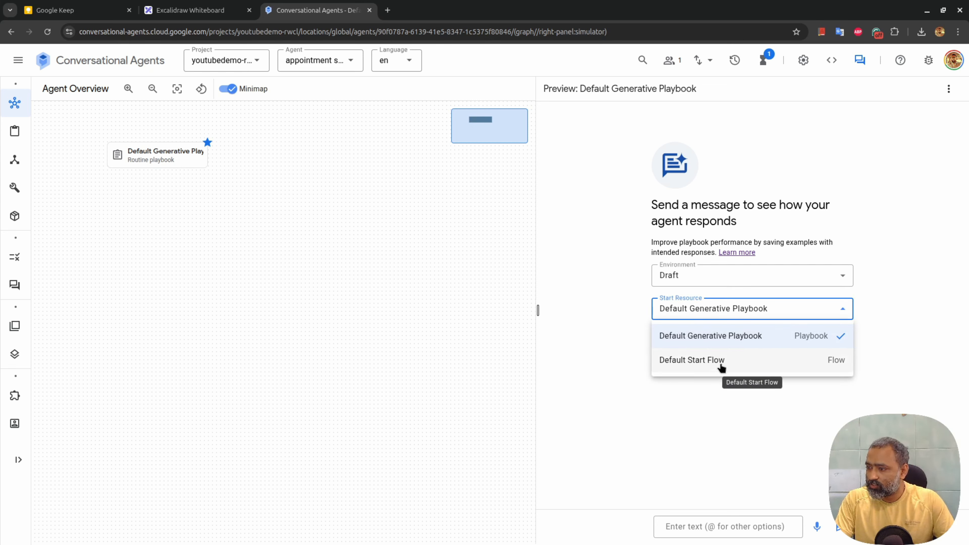
click(723, 339)
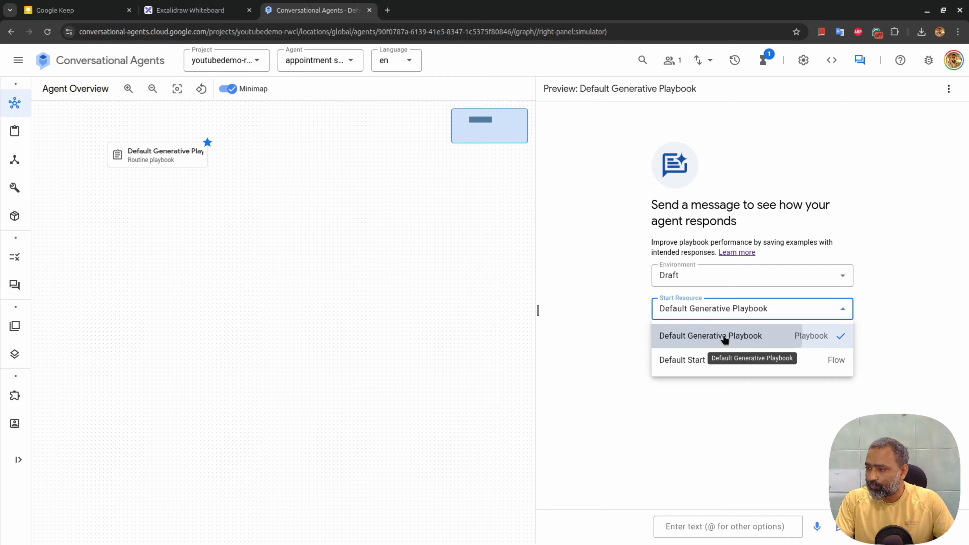
click(699, 526)
text(hi)
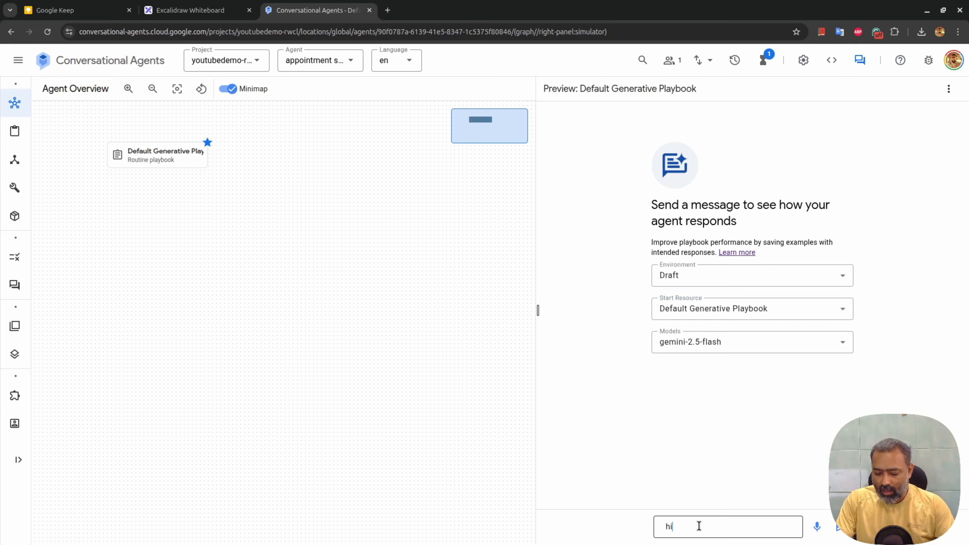
click(838, 527)
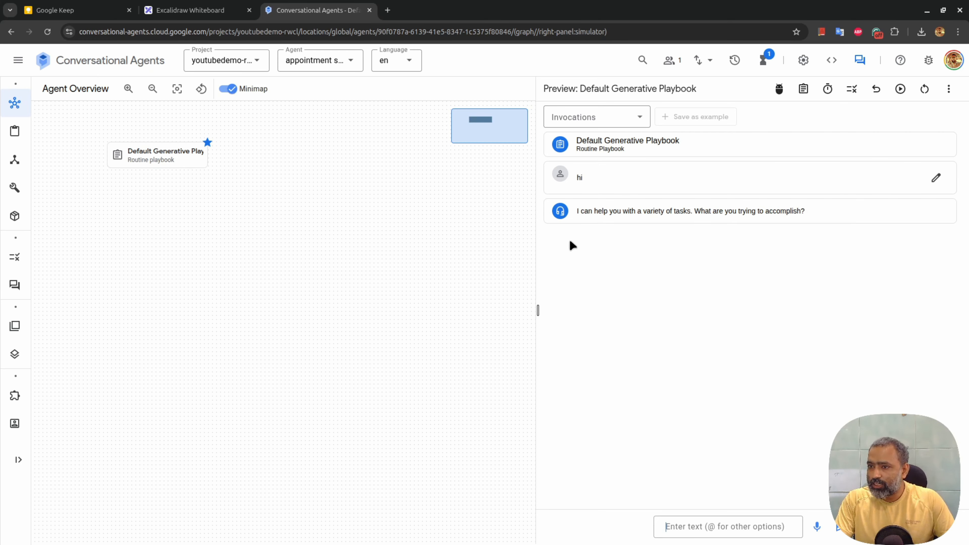
Review the Default Generative Playbook, then go back and open the agent's Tools page
click(160, 153)
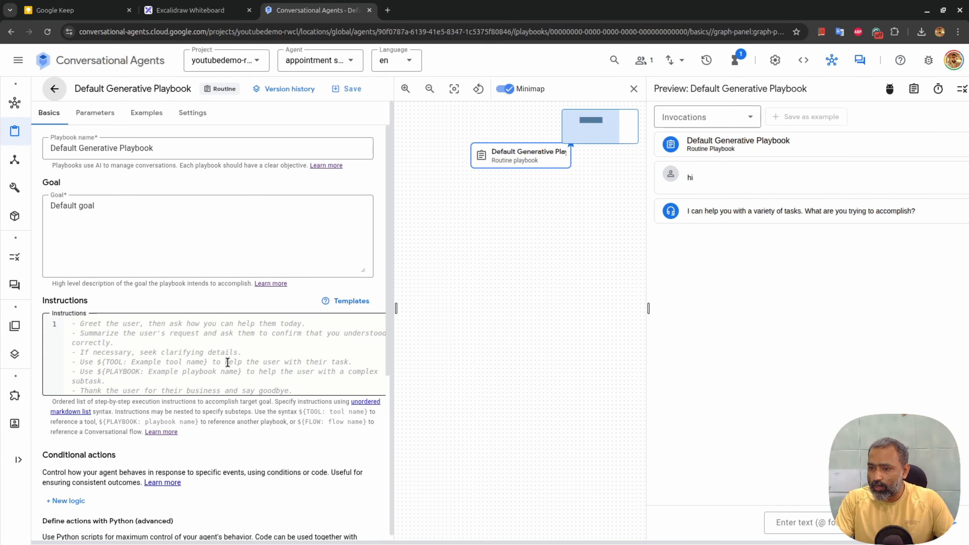
scroll(228, 362, down, 1)
scroll(227, 362, down, 3)
scroll(183, 321, up, 4)
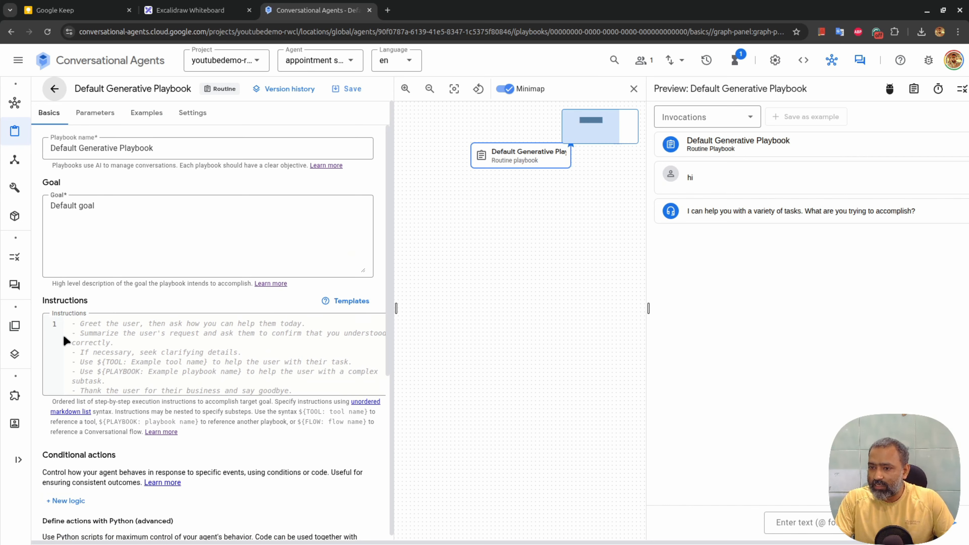
click(54, 89)
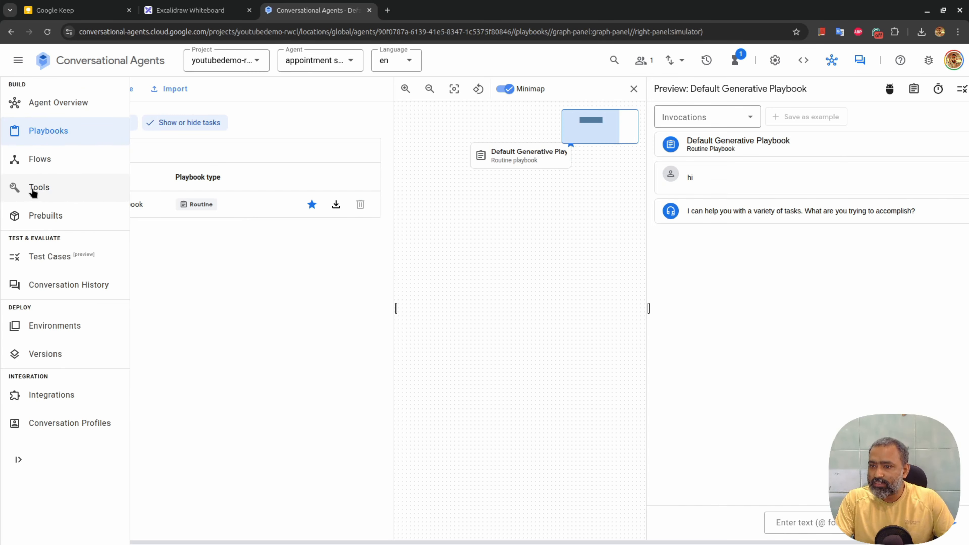
click(33, 189)
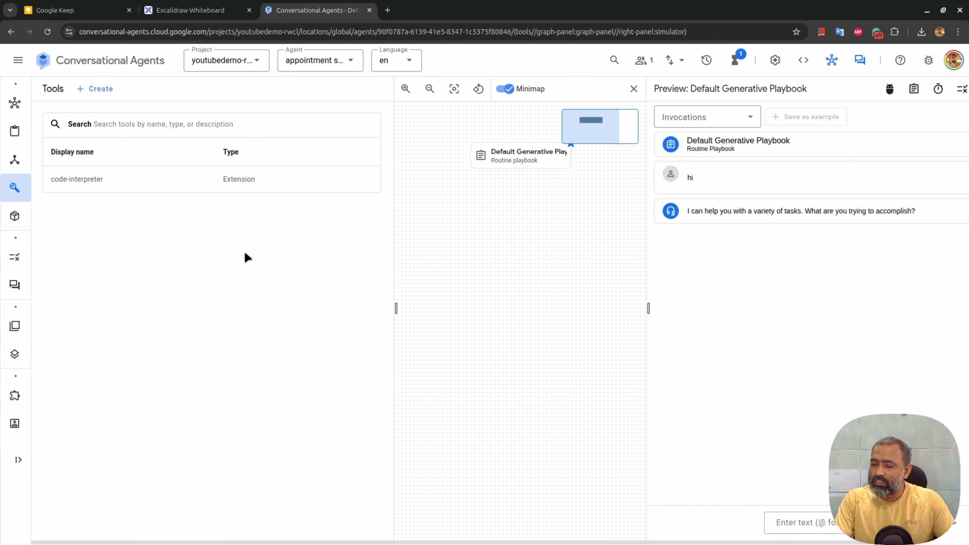
Start a new OpenAPI tool named upcoming_free_Slots
click(101, 90)
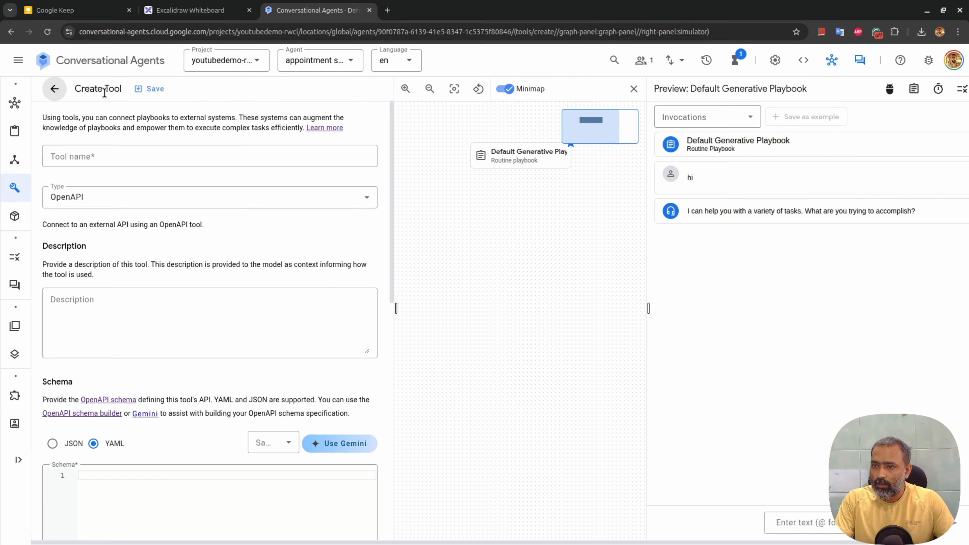
click(128, 161)
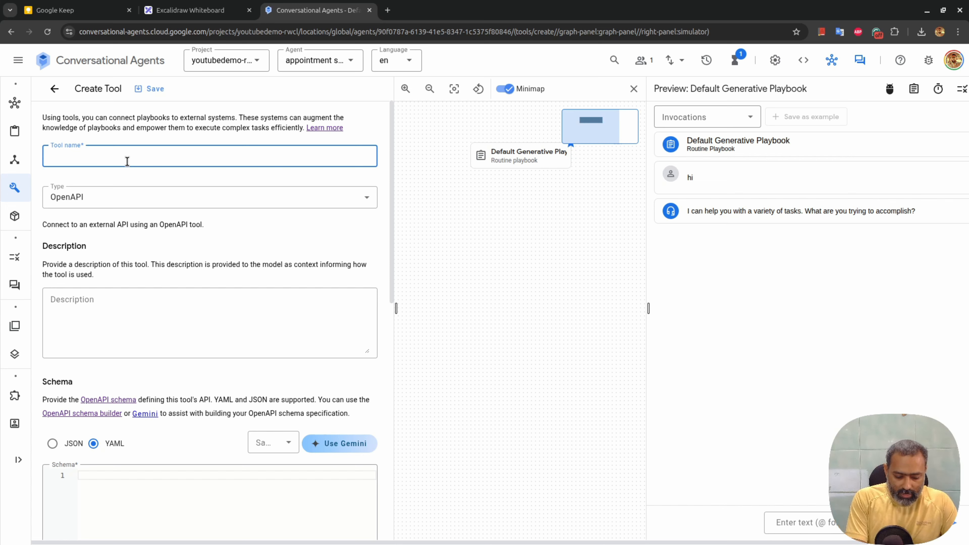
text(upc)
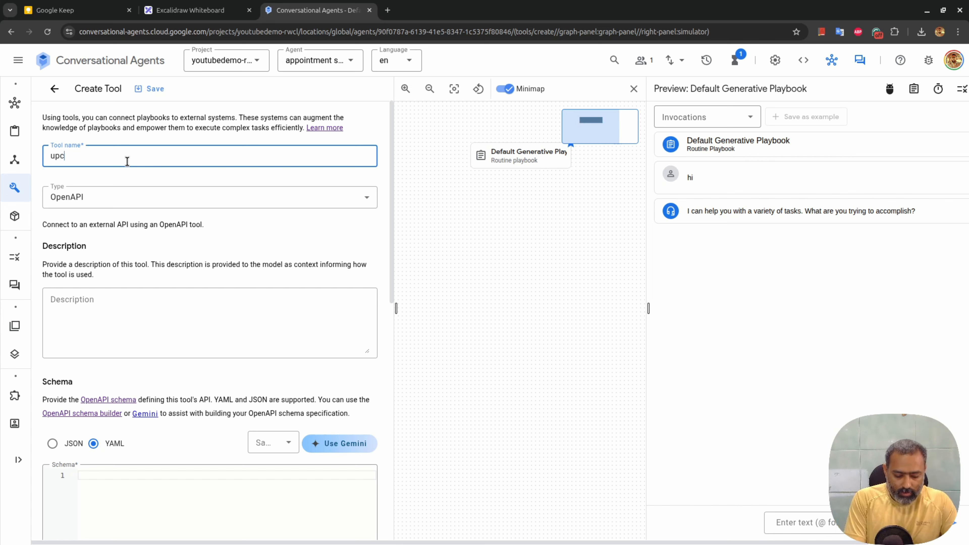
text(oming_free_Slots)
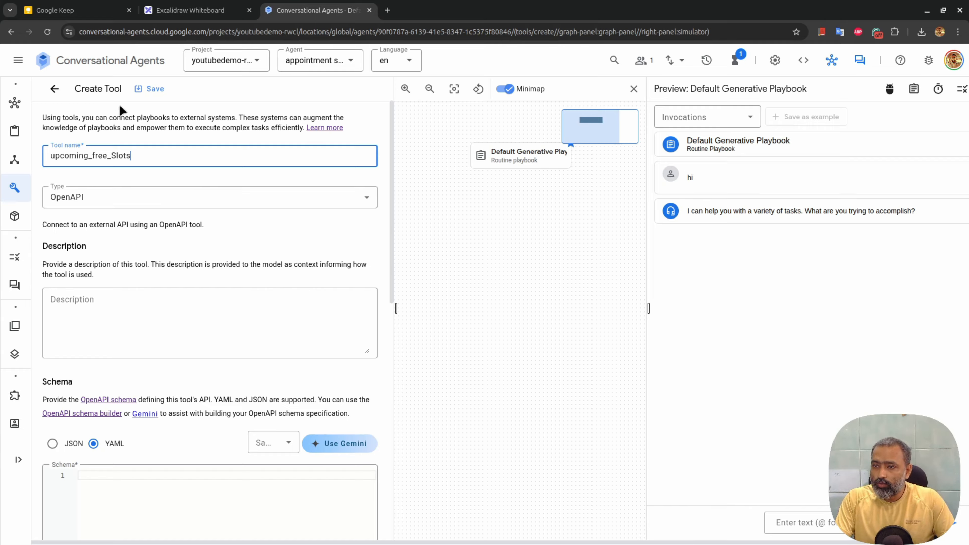
click(124, 195)
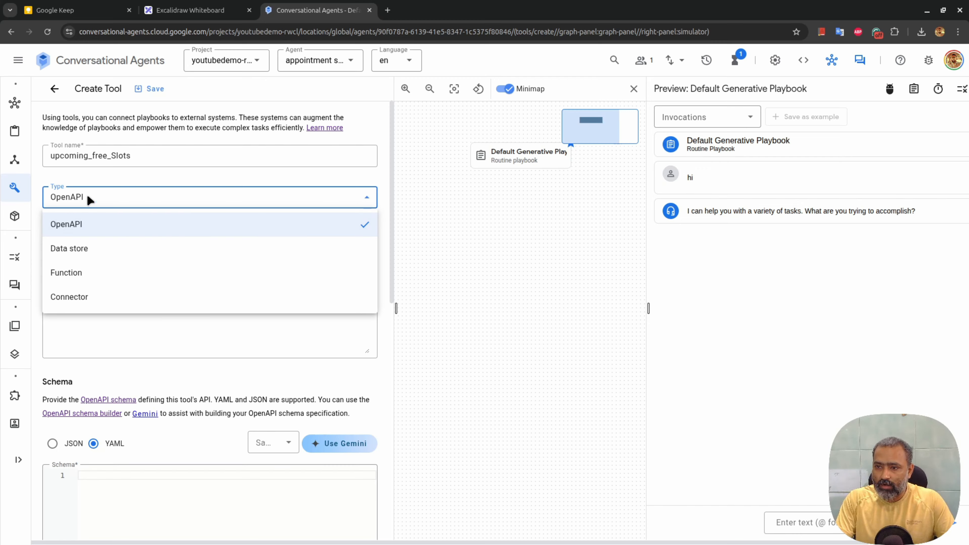
click(78, 226)
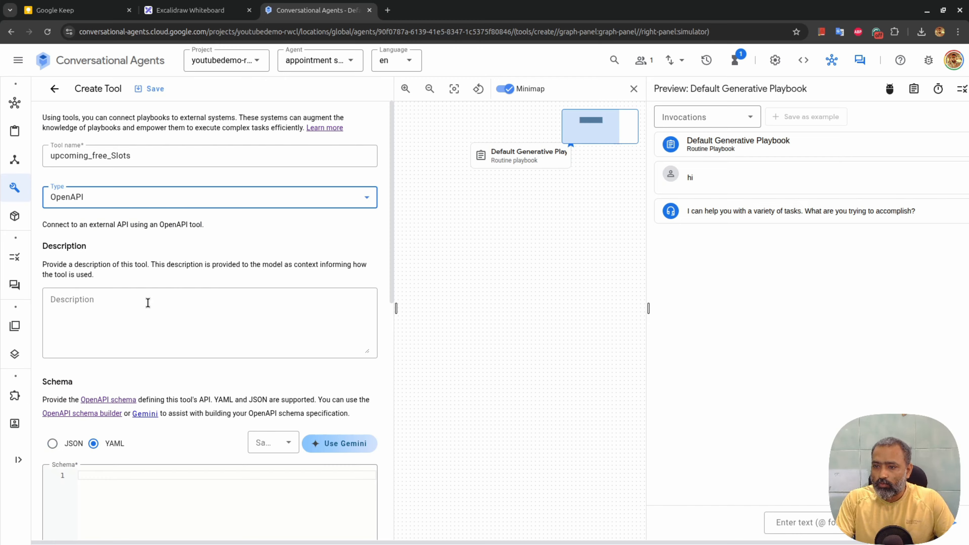
Describe it as fetching upcoming free appointment slots and close the graph and preview panels
click(126, 312)
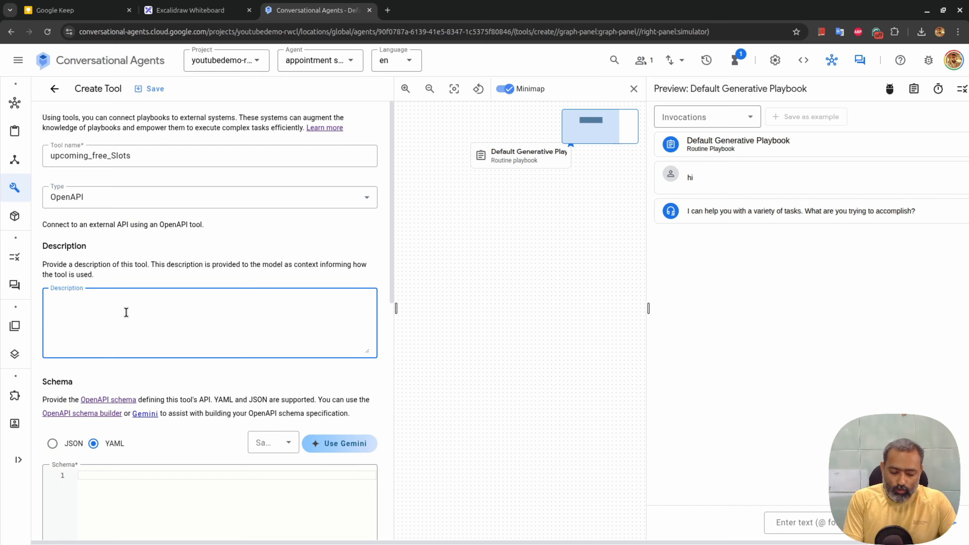
text(Use )
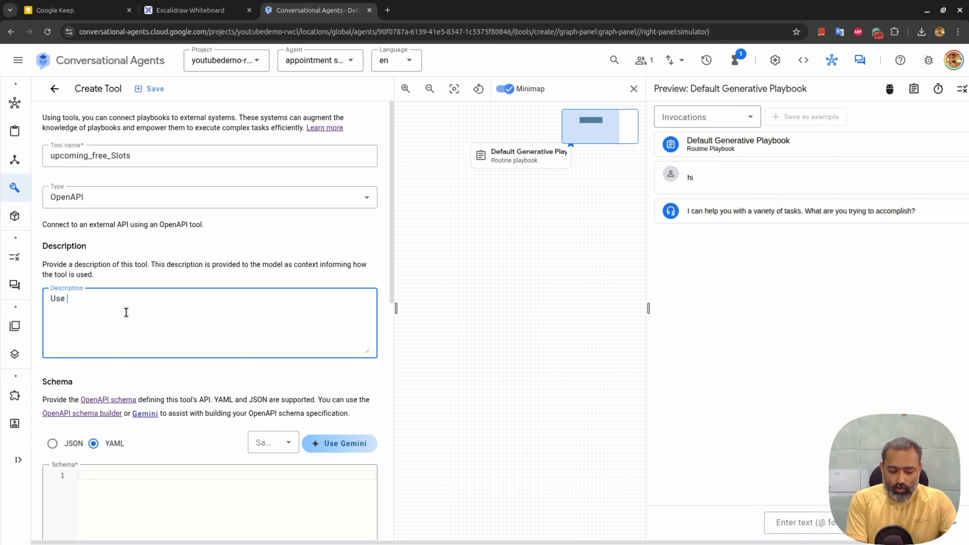
text(this tool to fetch)
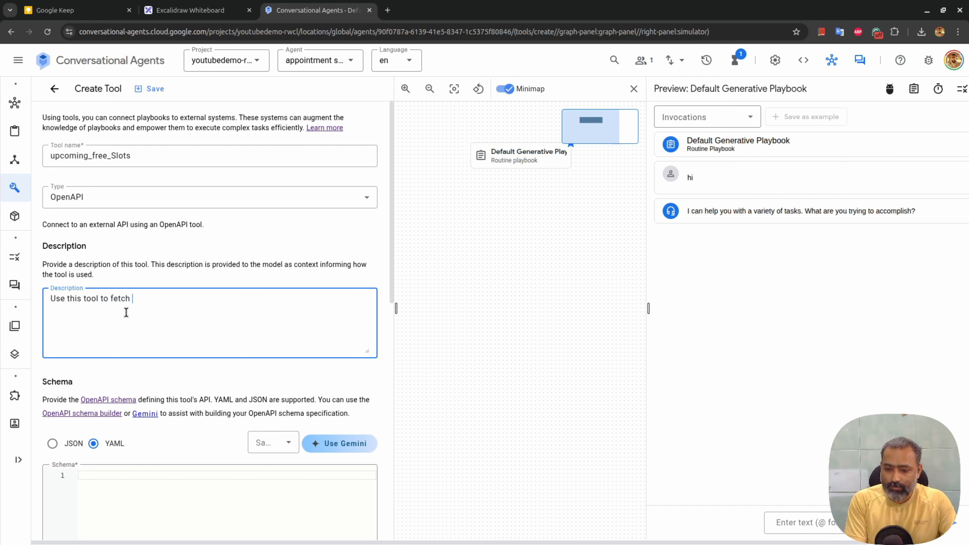
text(pcoming free slots for an appointment.)
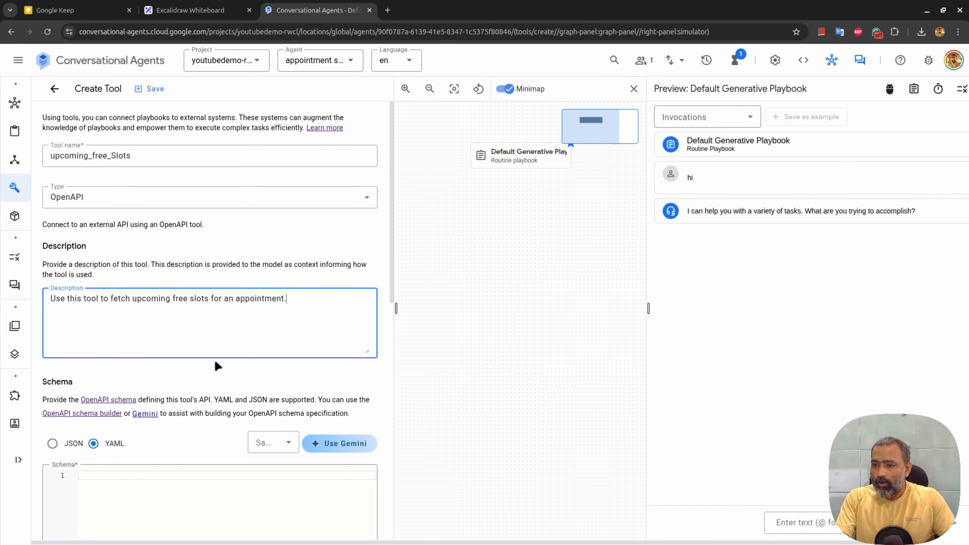
scroll(217, 366, down, 2)
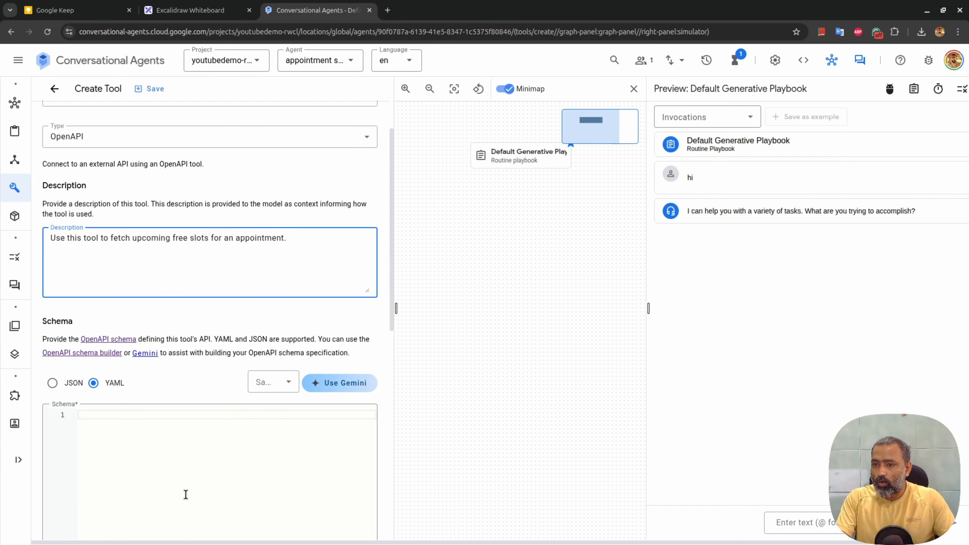
scroll(263, 351, down, 6)
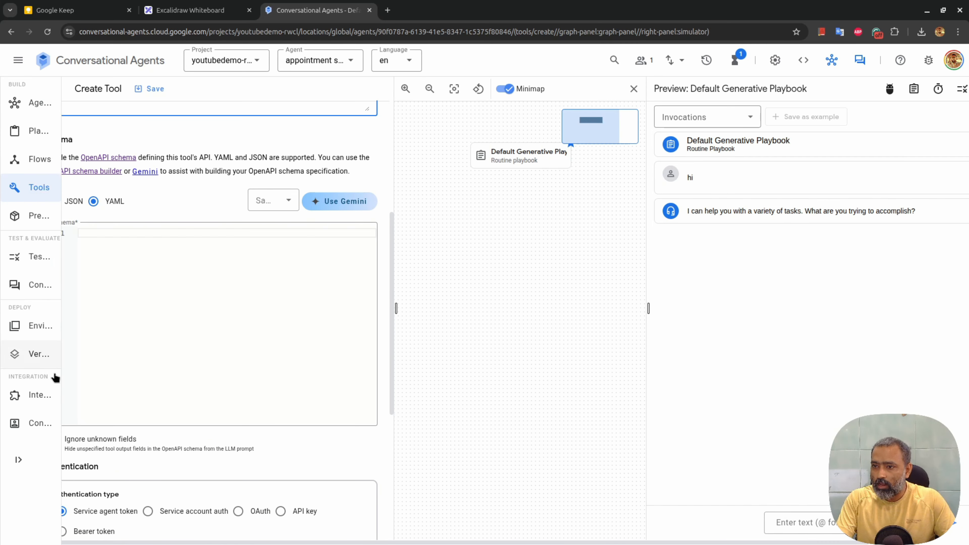
scroll(262, 313, up, 6)
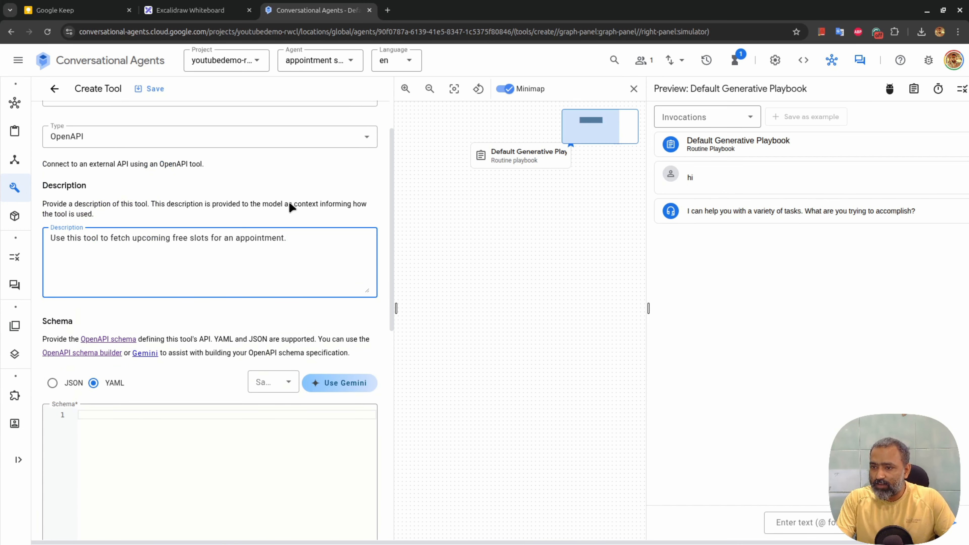
scroll(292, 318, down, 2)
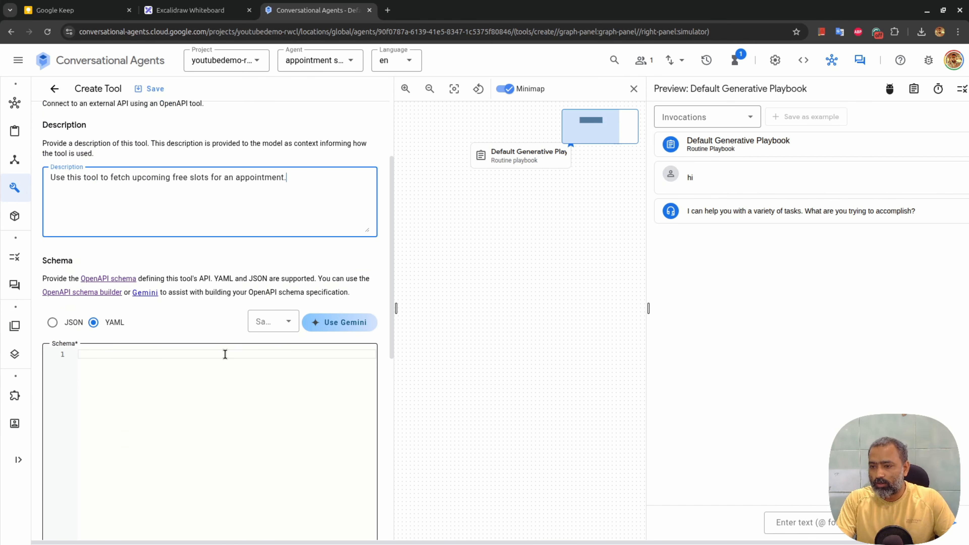
scroll(223, 353, down, 4)
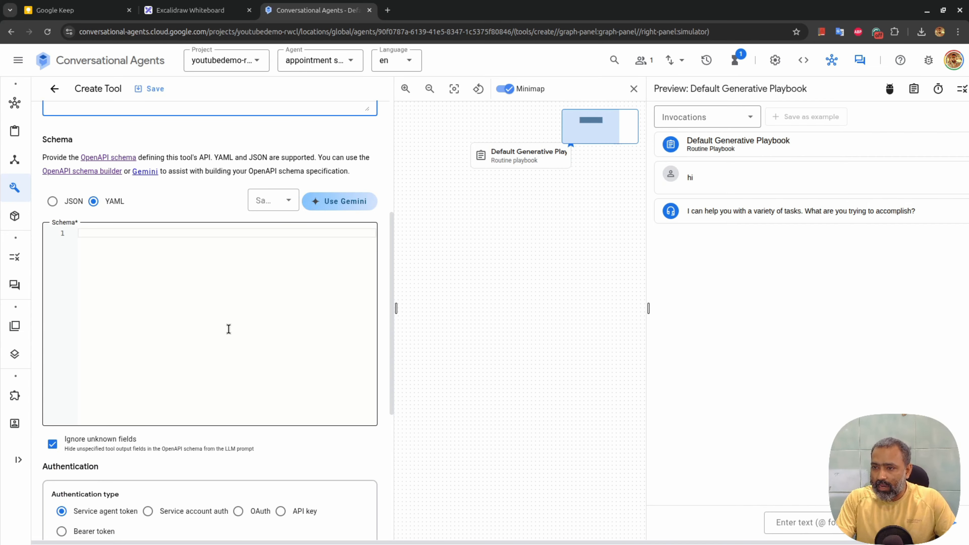
scroll(206, 253, down, 6)
scroll(206, 255, up, 8)
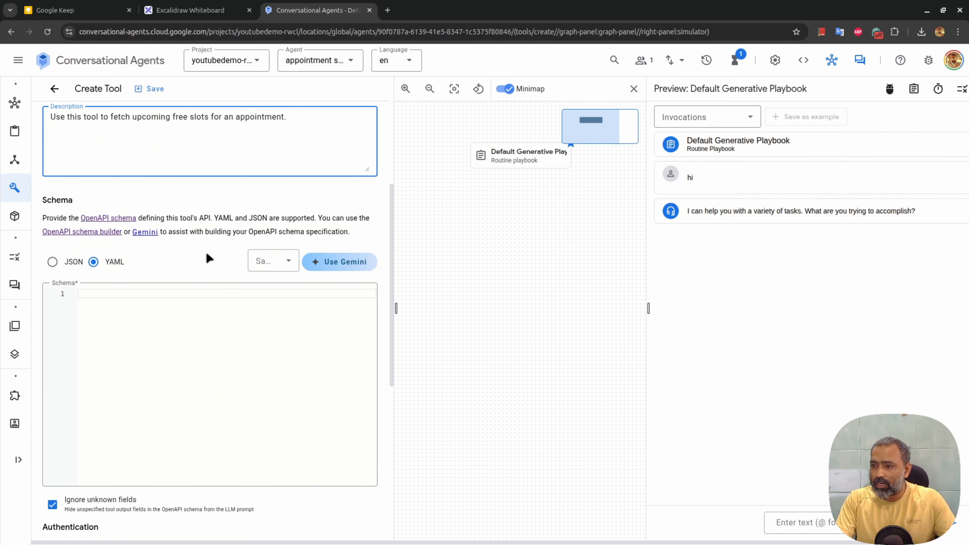
click(633, 88)
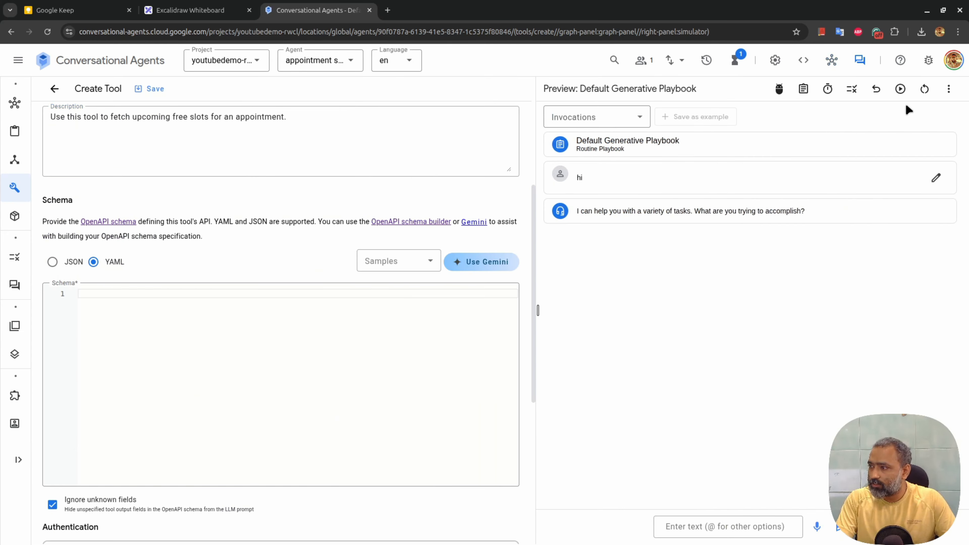
click(859, 60)
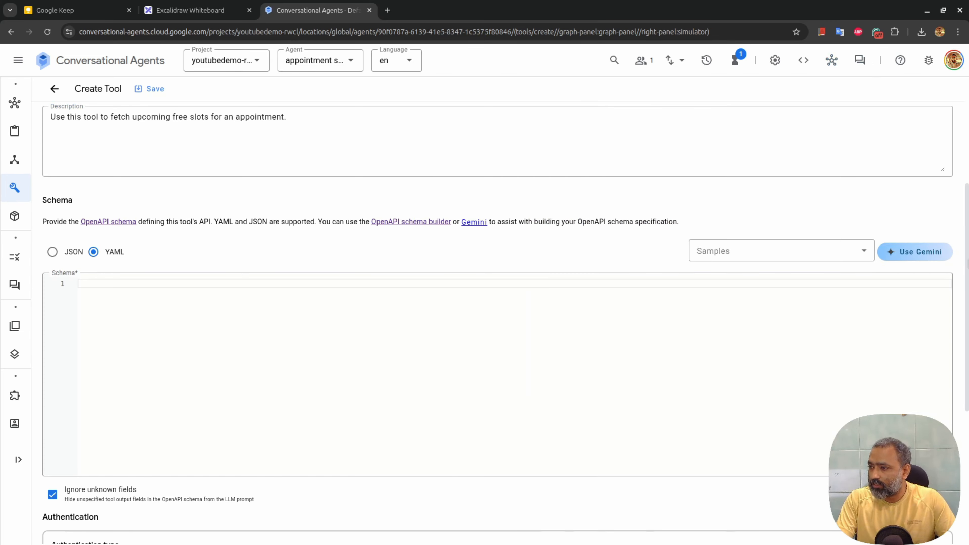
click(913, 251)
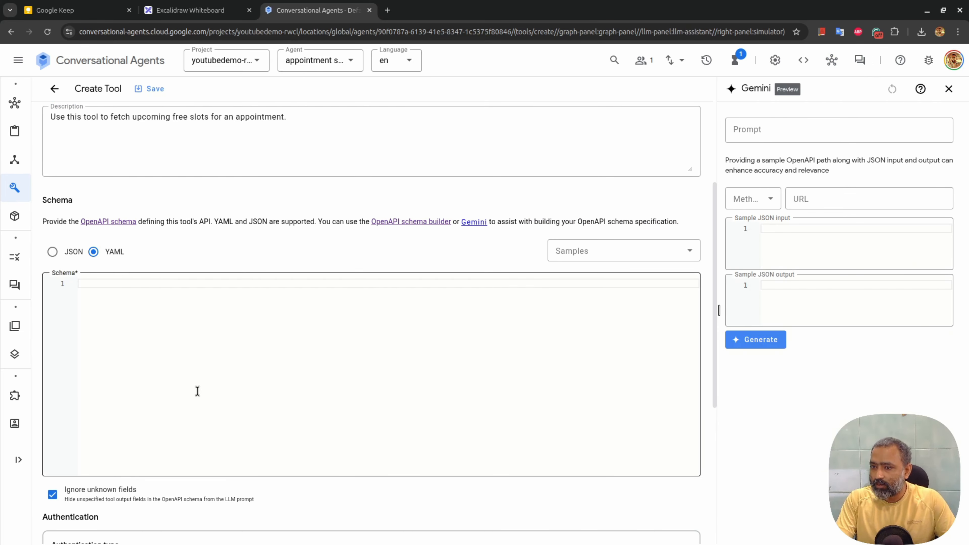
Copy the tool description into Gemini's prompt and set the request method to GET
click(224, 157)
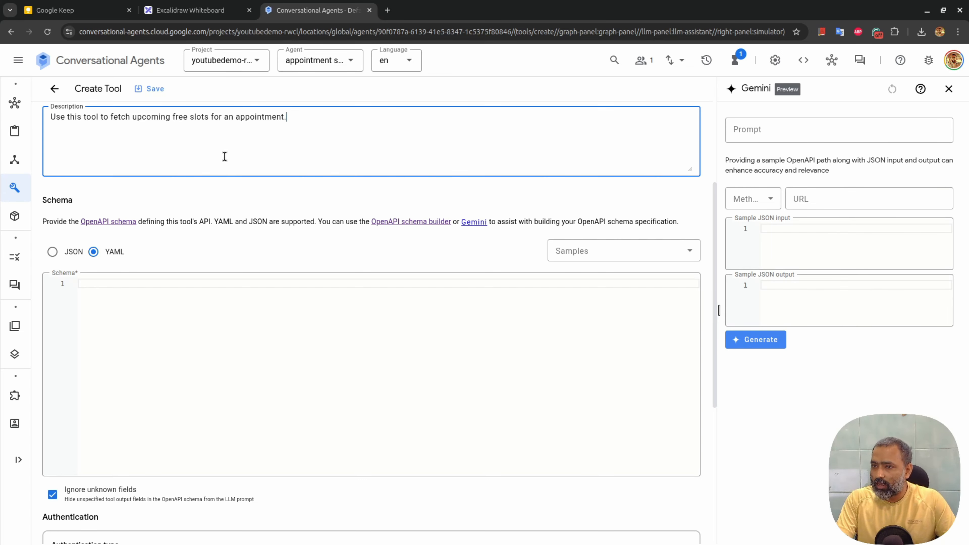
key(ctrl+a)
key(ctrl+c)
click(751, 130)
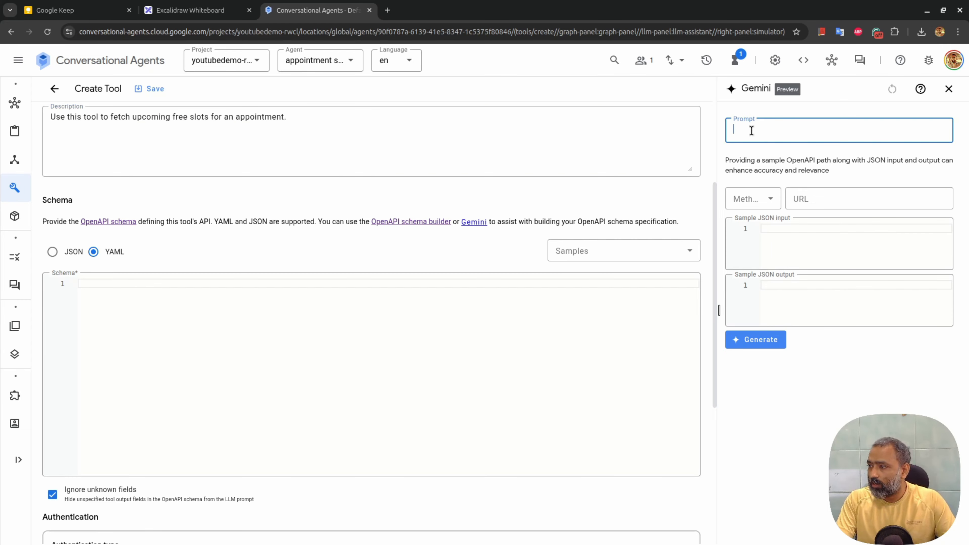
key(ctrl+v)
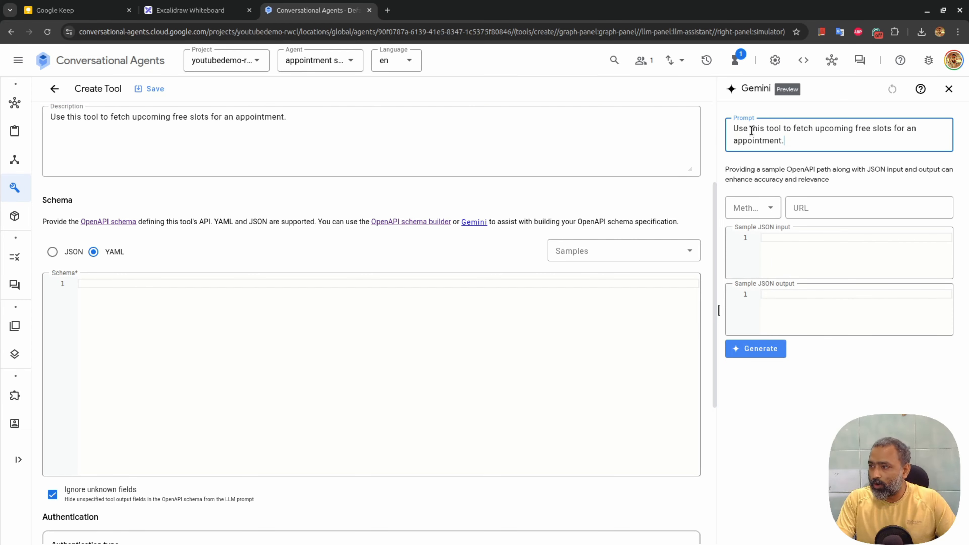
click(761, 213)
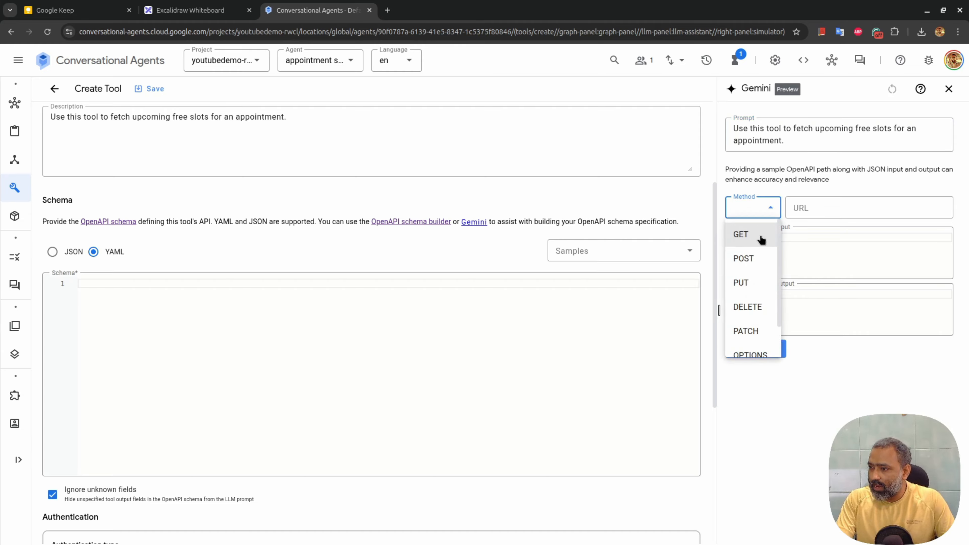
click(749, 235)
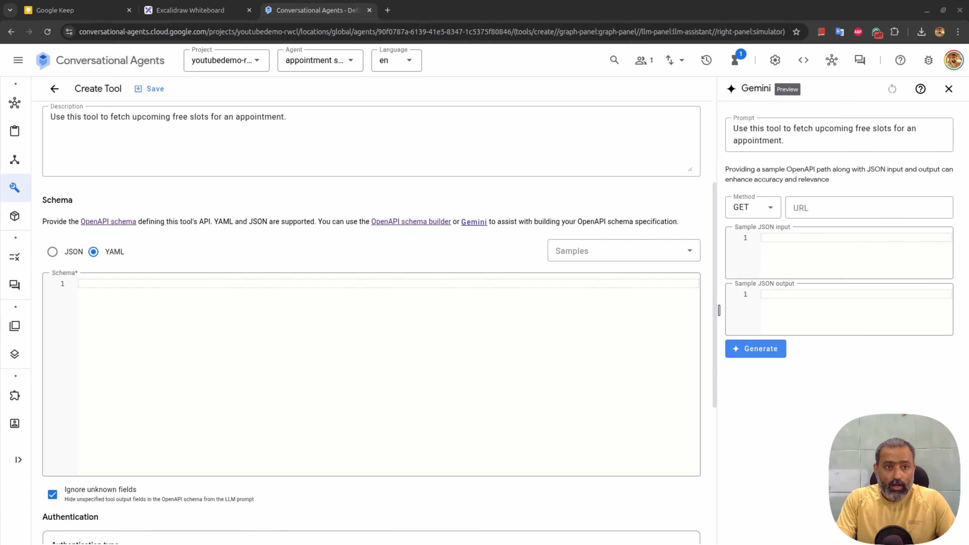
mouse_move(327, 0)
mouse_down()
mouse_move(389, 1)
mouse_move(331, 3)
mouse_up()
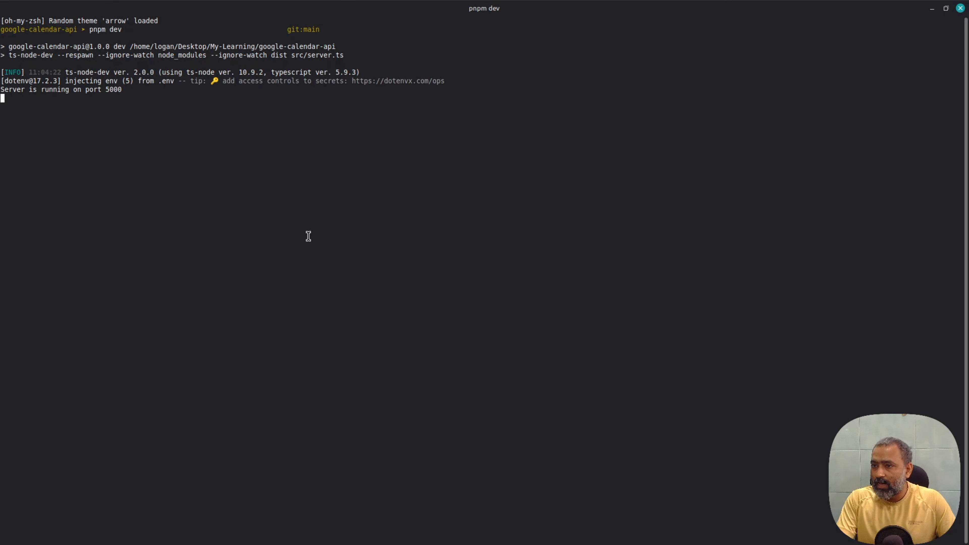
Open a second terminal beside the server terminal, each on half the screen
key(super+Left)
right_click(224, 190)
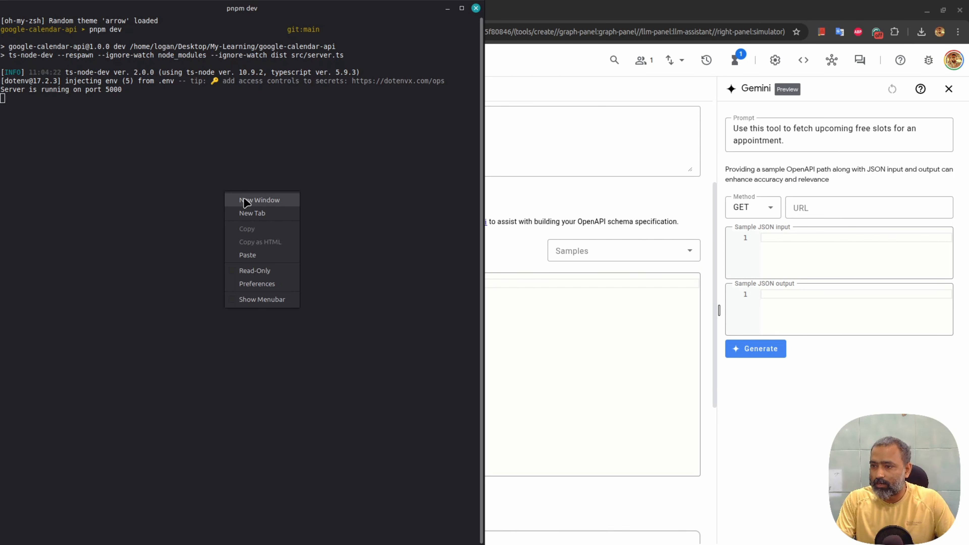
click(254, 202)
key(super+Right)
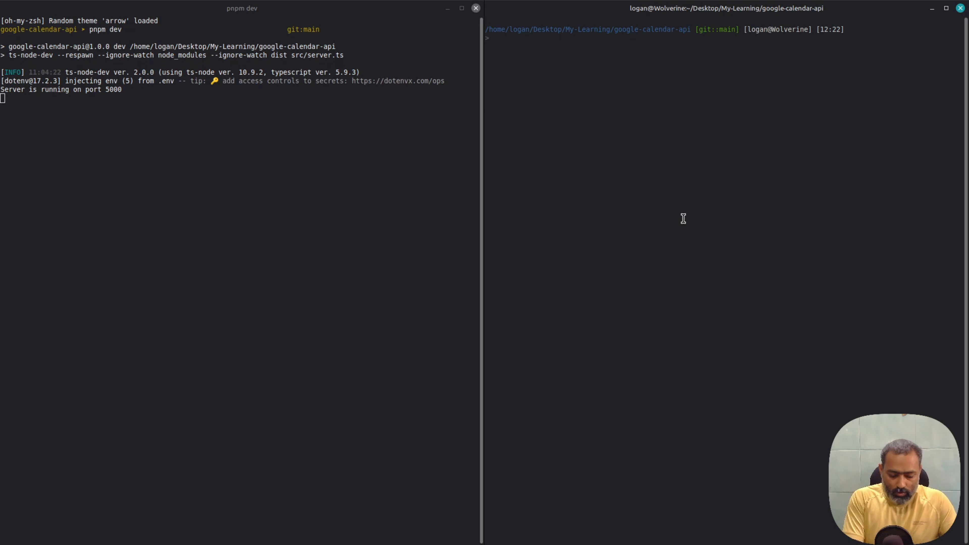
Run ngrok http --url=grateful-lemming-clearly.ngrok-free.app 5000 and copy the forwarding URL
text(ngrok)
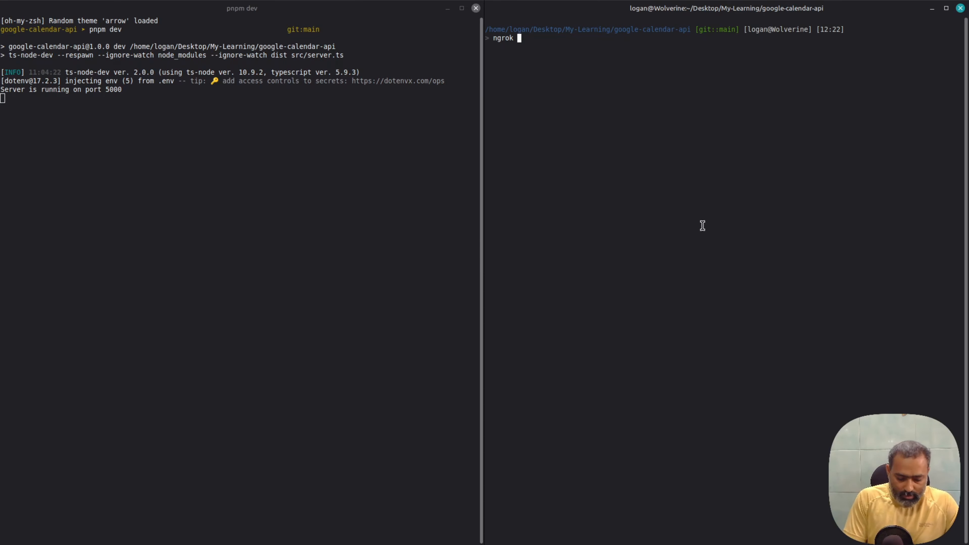
text(http --url=grateful-lemming-clearly.ngrok-free.app 5000)
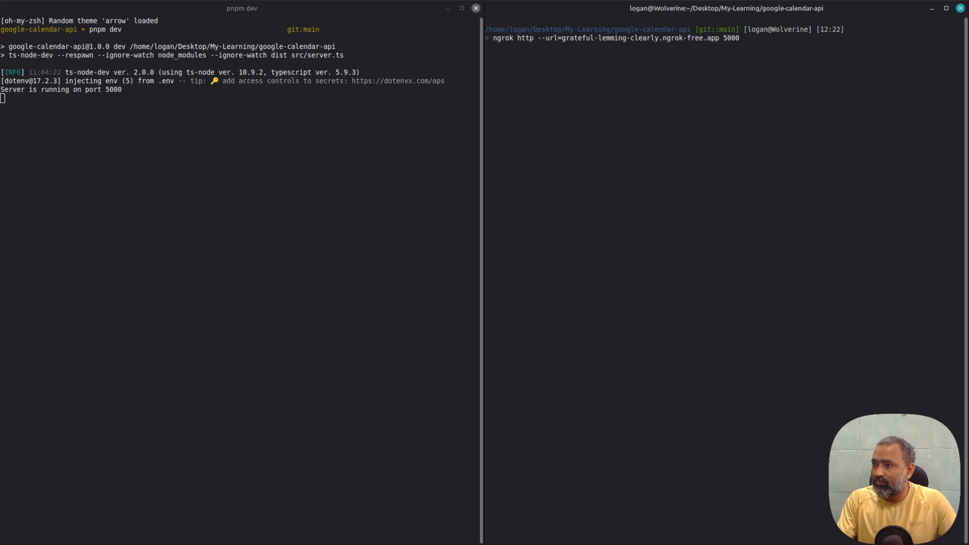
drag(724, 30, 749, 32)
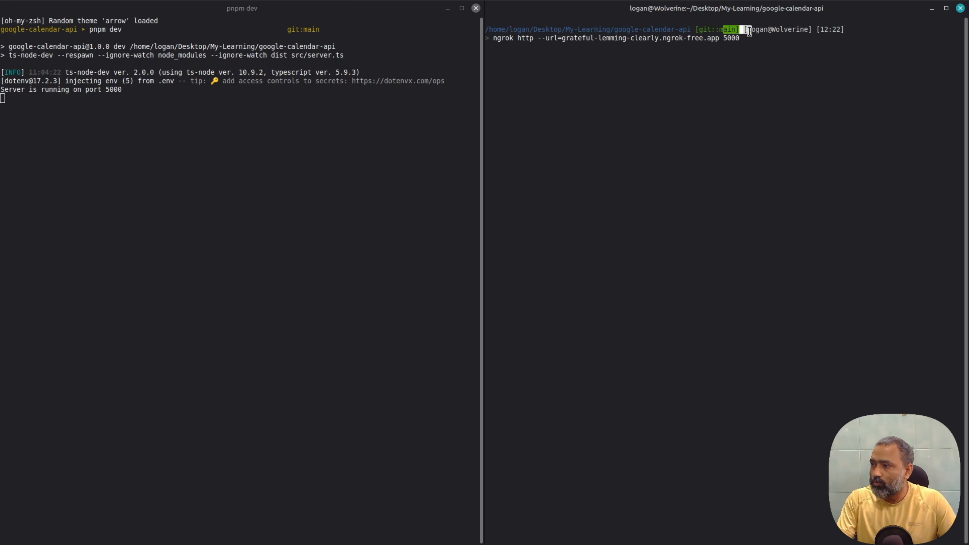
drag(107, 89, 300, 98)
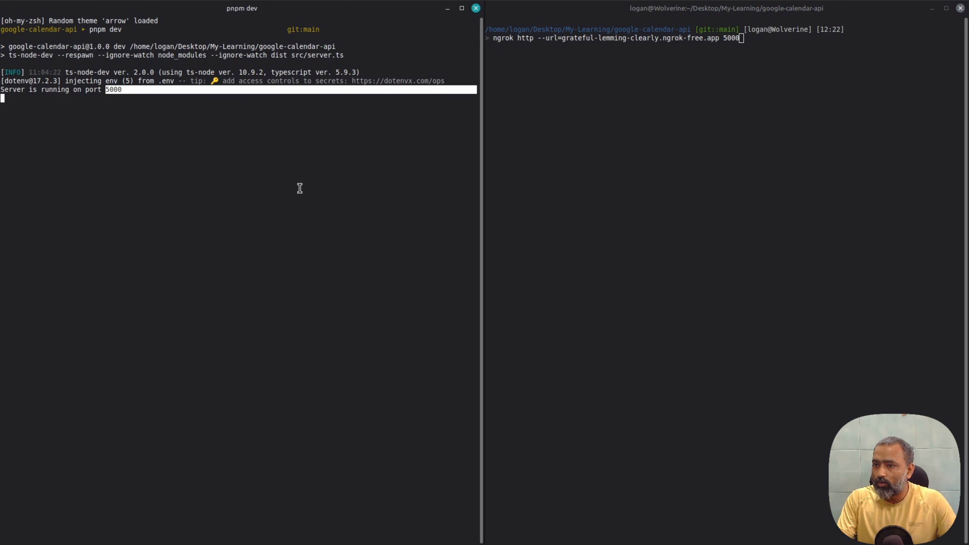
click(650, 244)
key(Return)
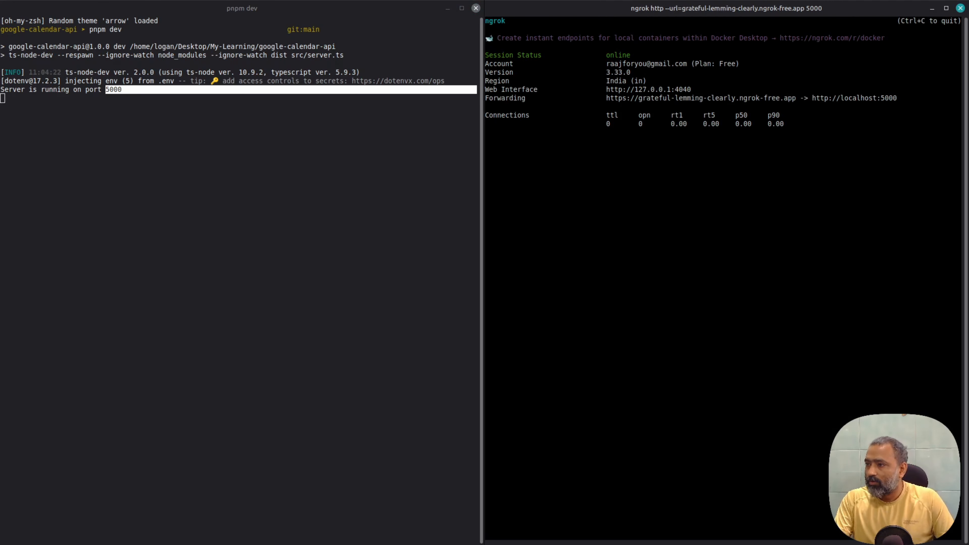
right_click(758, 102)
click(792, 149)
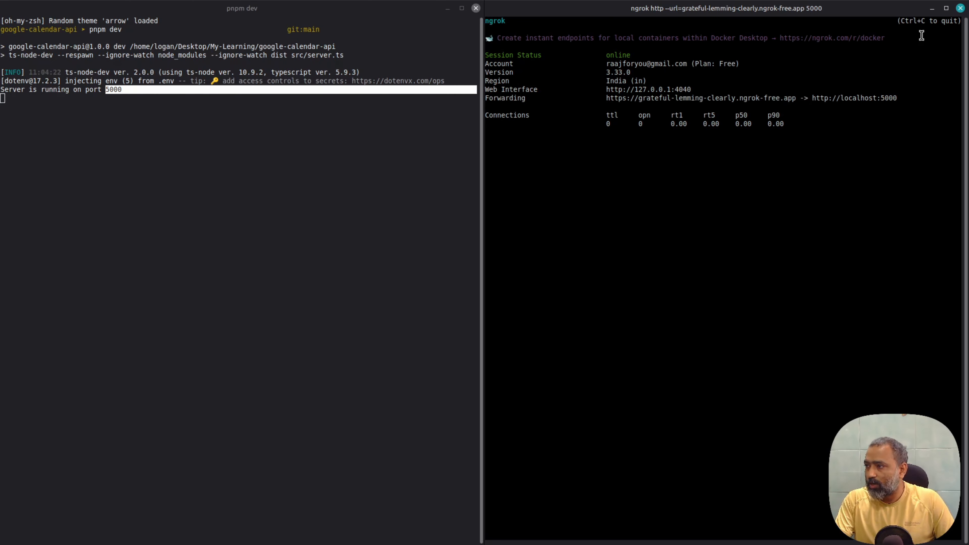
click(932, 9)
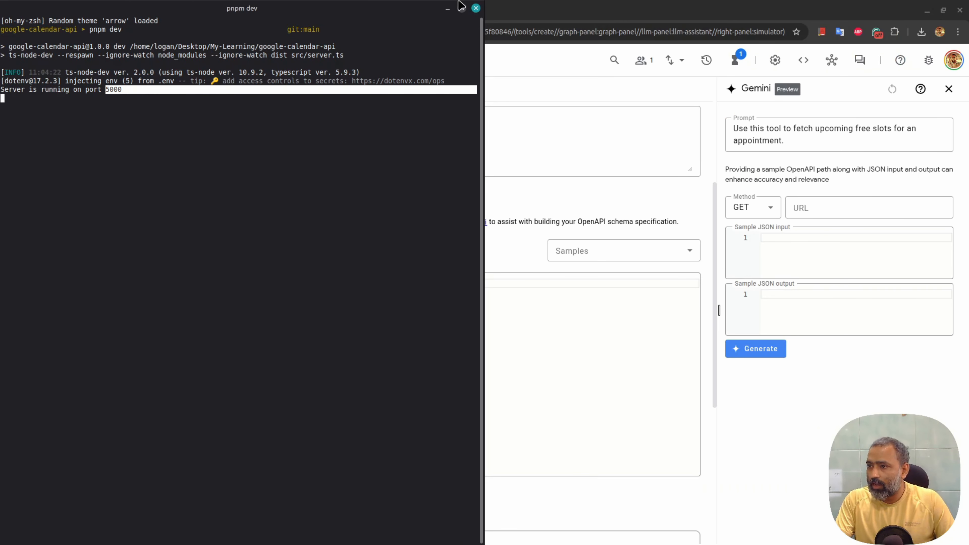
click(448, 9)
Load the ngrok URL's /api/health in a new tab and confirm it returns status UP
click(387, 10)
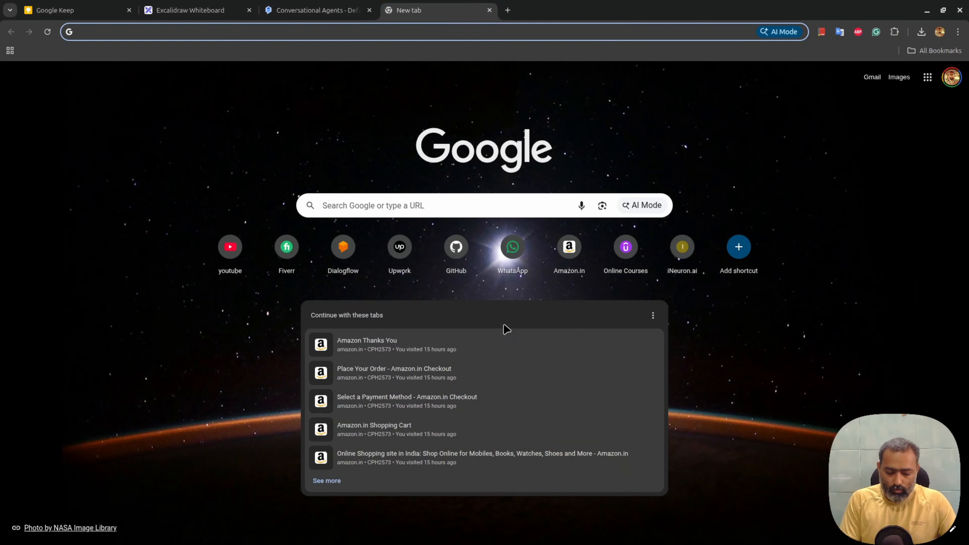
key(ctrl+v)
text(health)
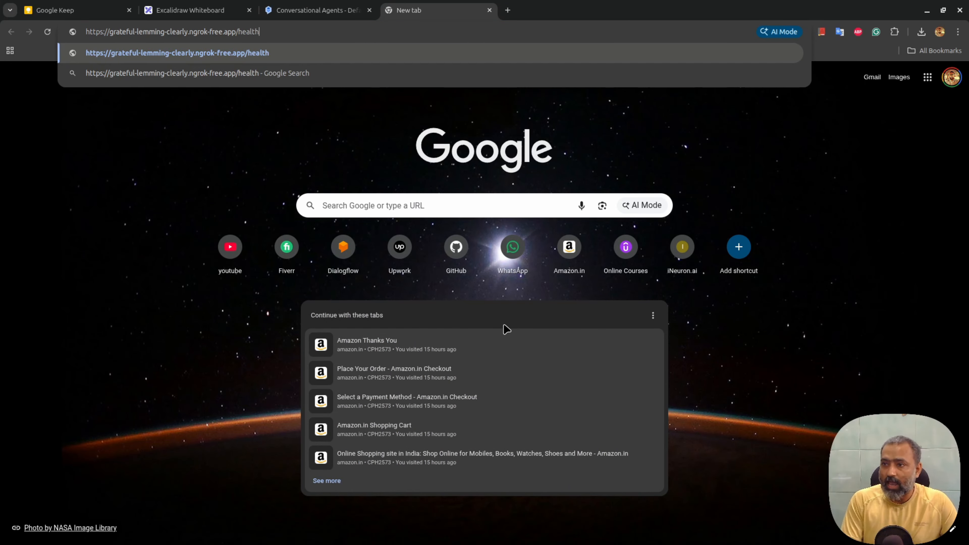
key(Return)
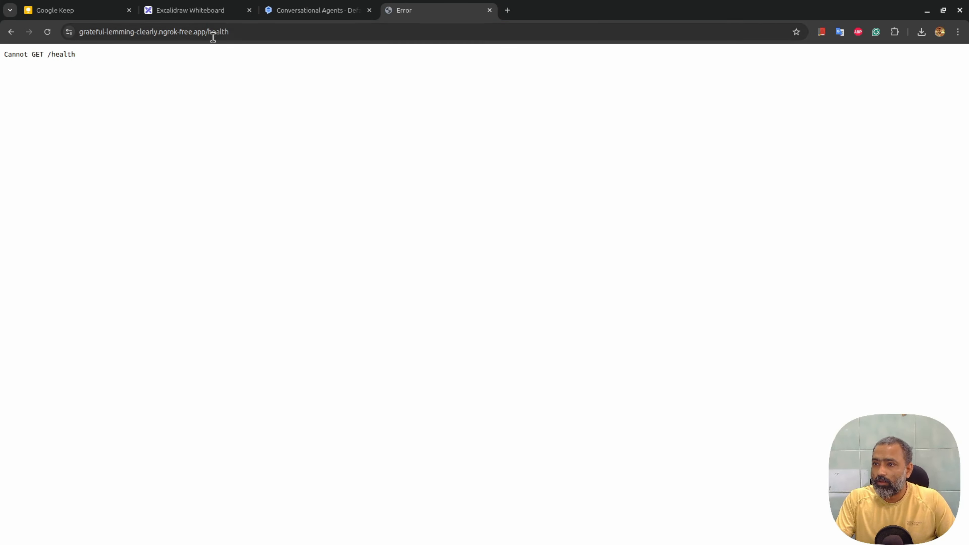
click(213, 34)
key(Right)
key(Left)
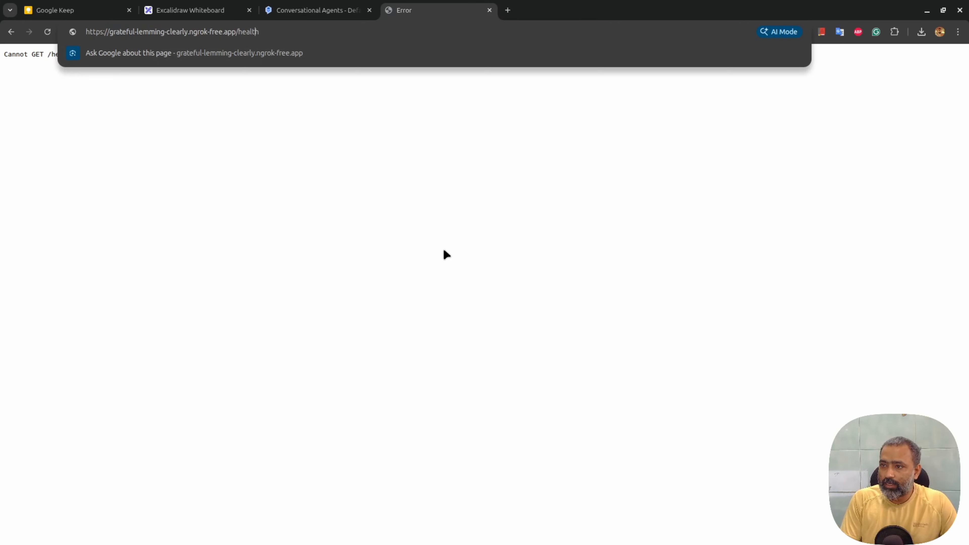
text(api/)
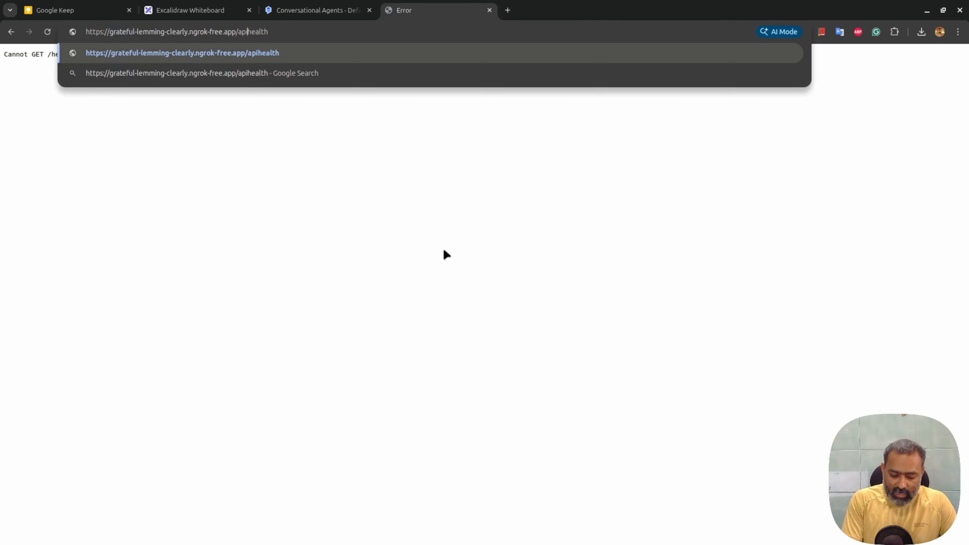
key(Return)
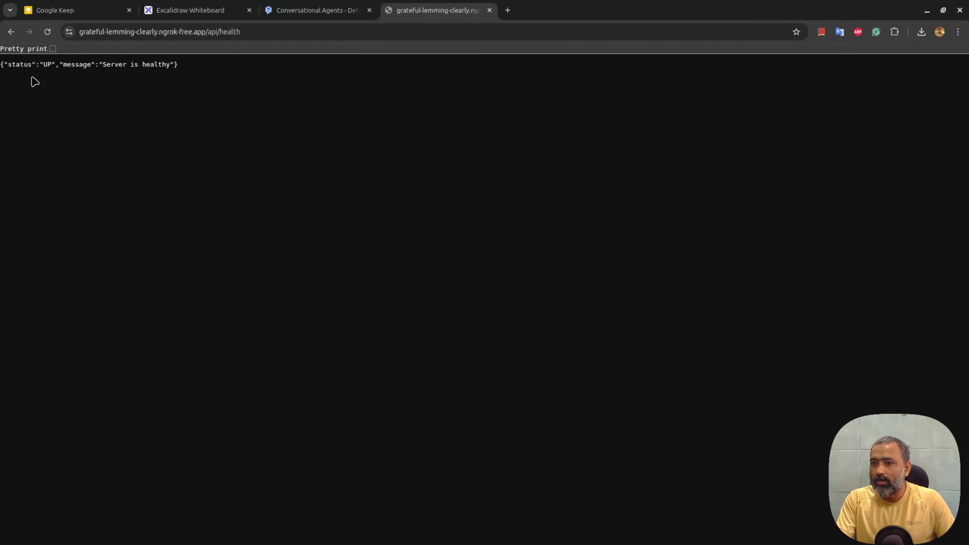
drag(3, 63, 201, 65)
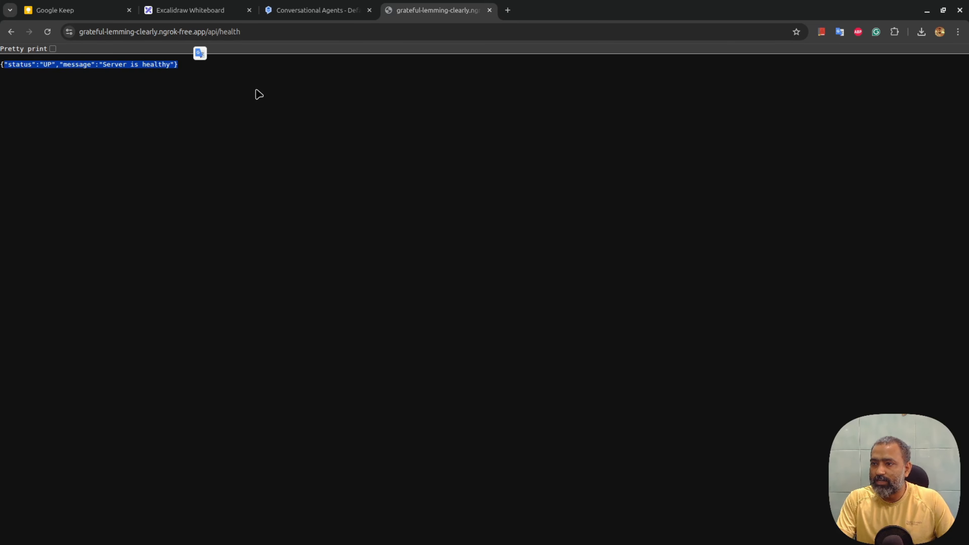
click(298, 17)
Set Gemini's URL to the ngrok address plus /api/upcoming-free-slots
click(855, 213)
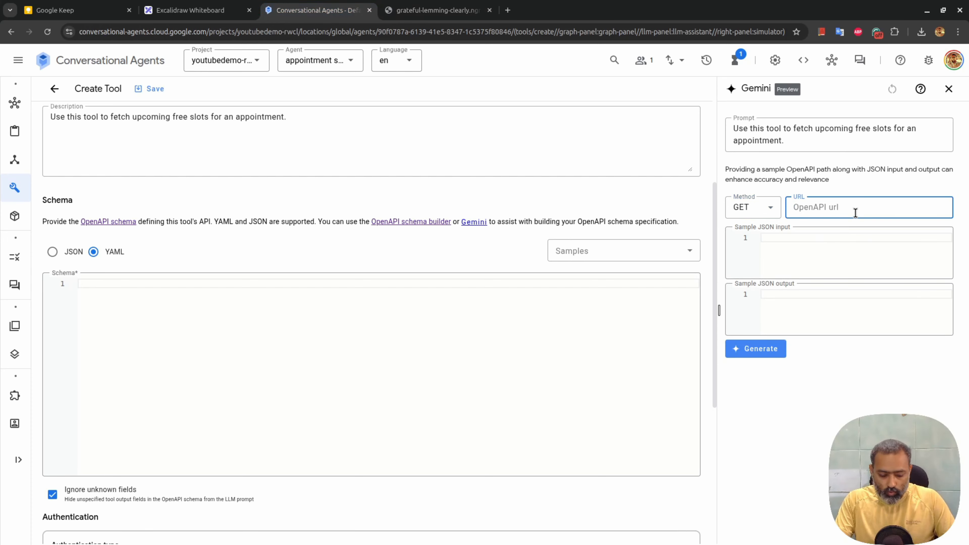
key(ctrl+v)
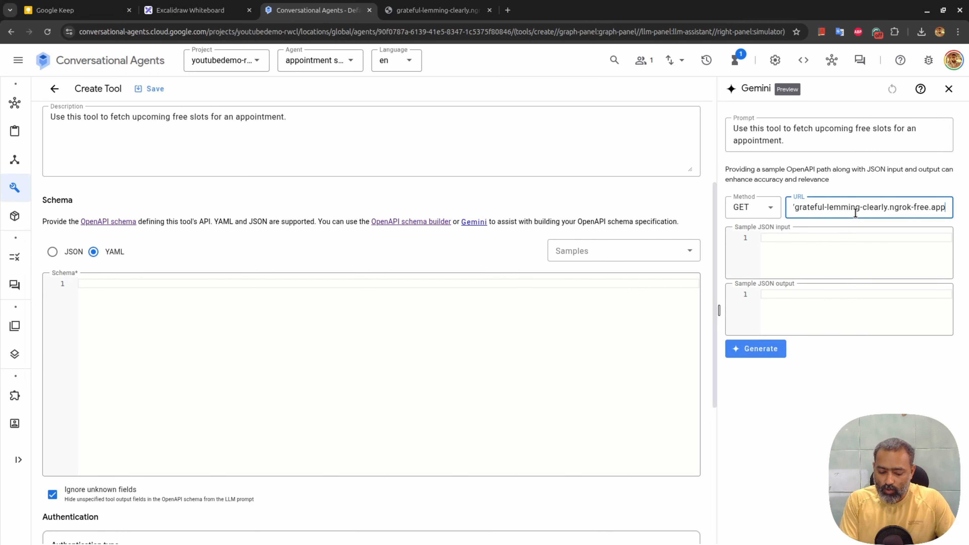
text(/)
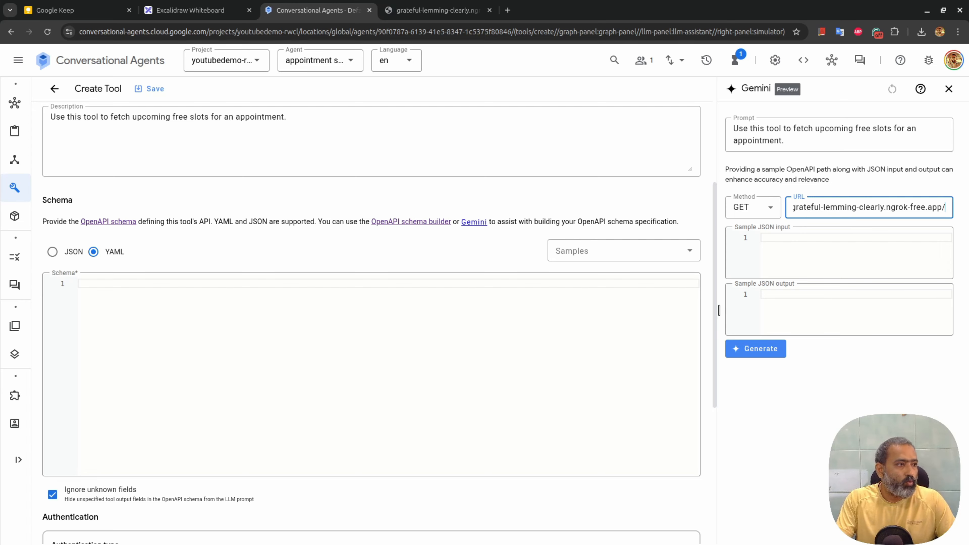
key(alt+Tab)
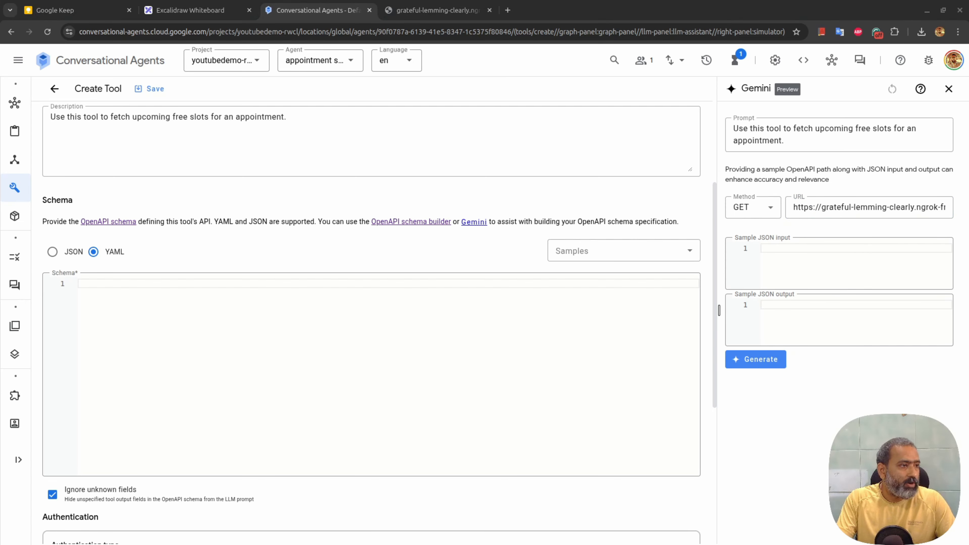
key(alt+Tab)
key(ctrl+v)
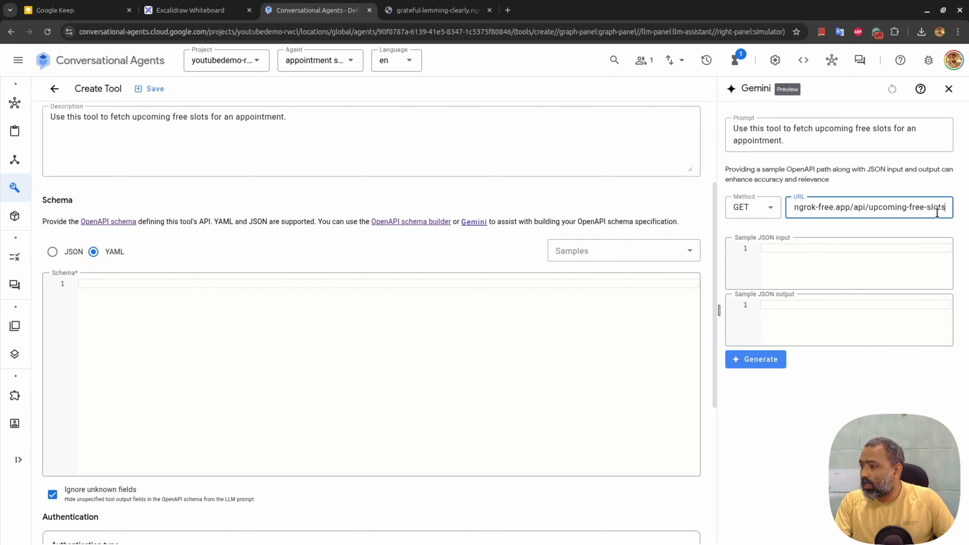
Paste a sample JSON output listing four 2025-11-24 time slots
click(797, 247)
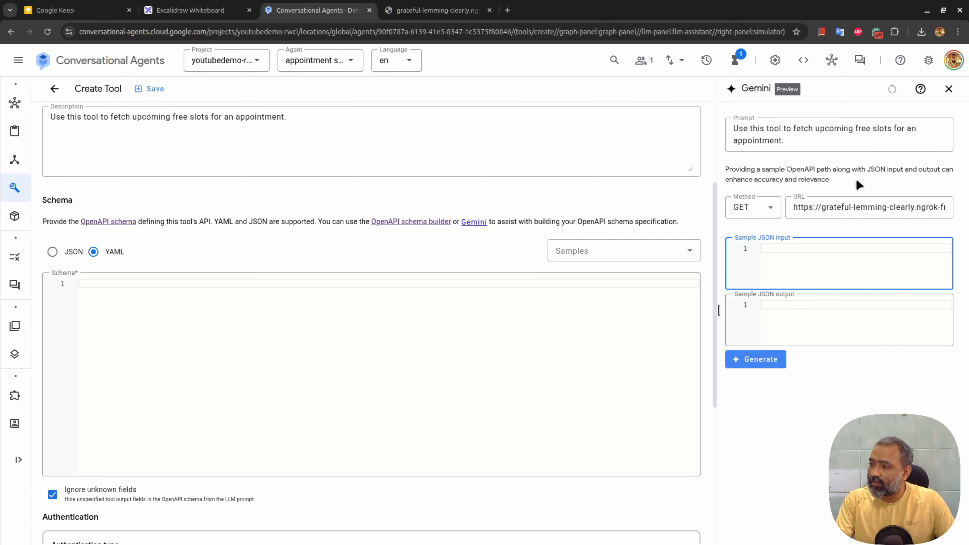
click(802, 312)
key(alt+Tab)
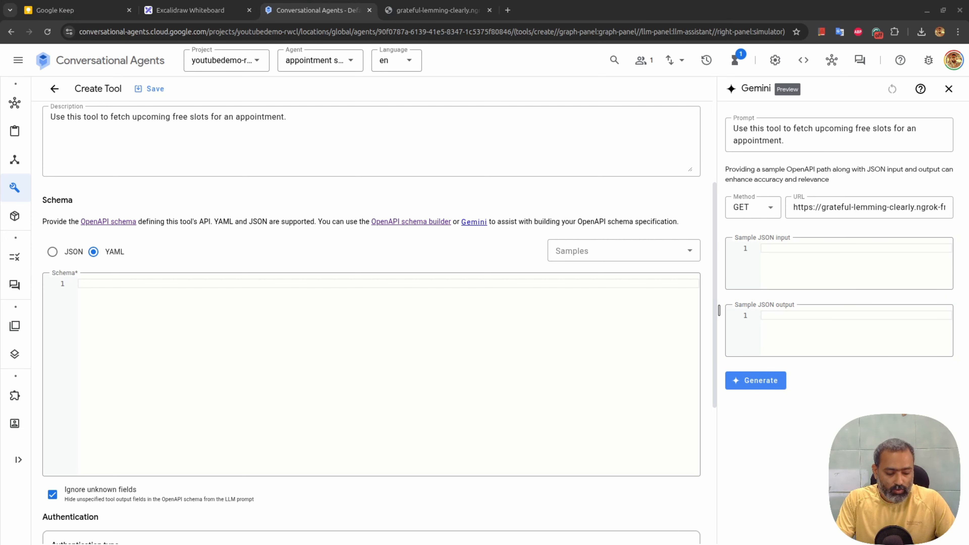
click(774, 316)
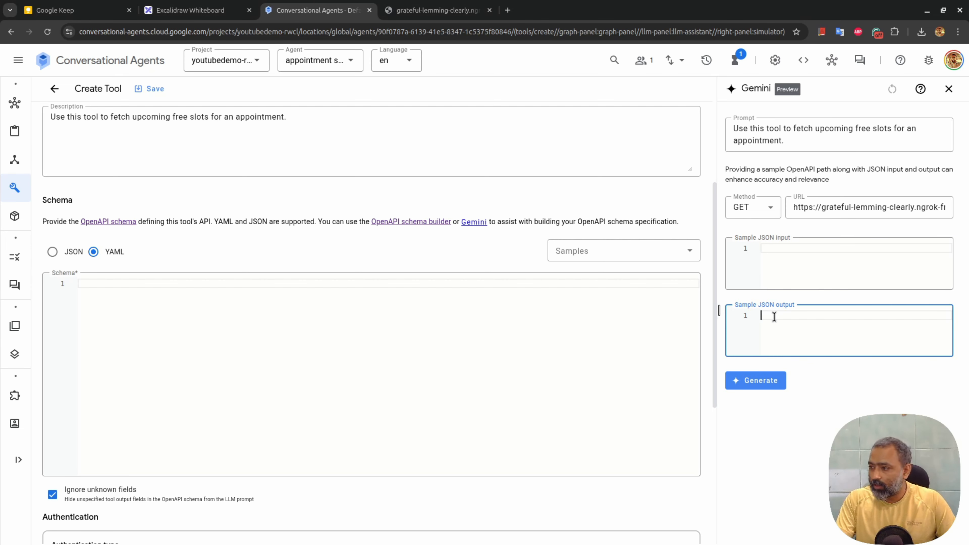
key(ctrl+v)
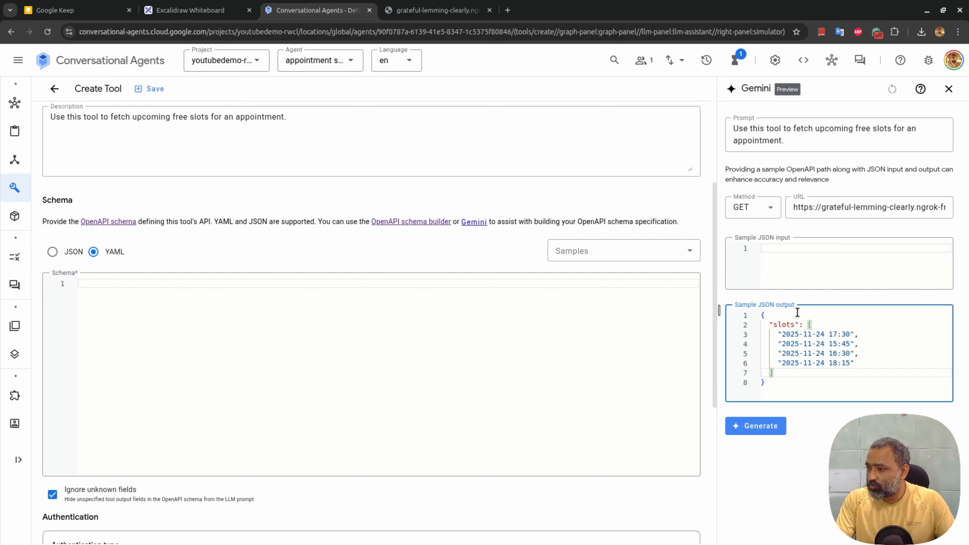
drag(769, 324, 835, 375)
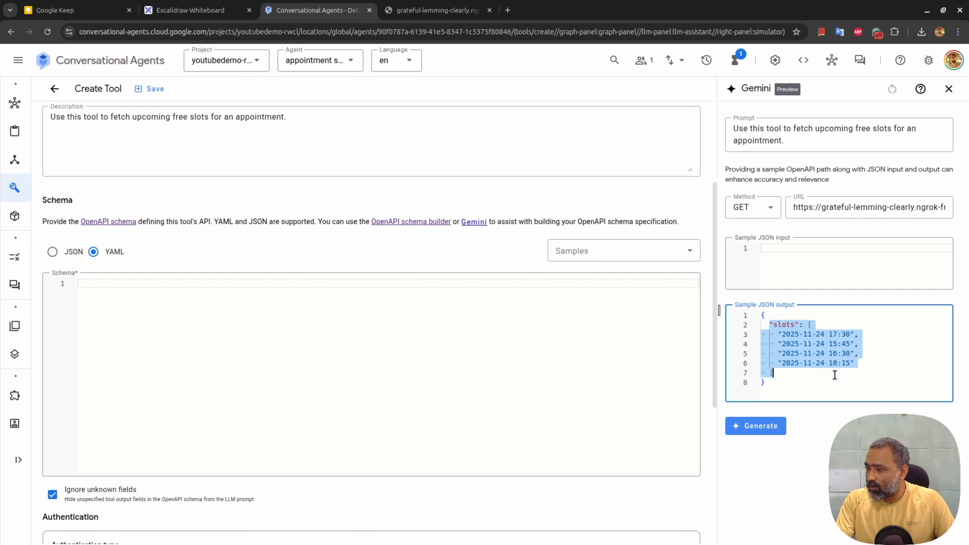
click(824, 329)
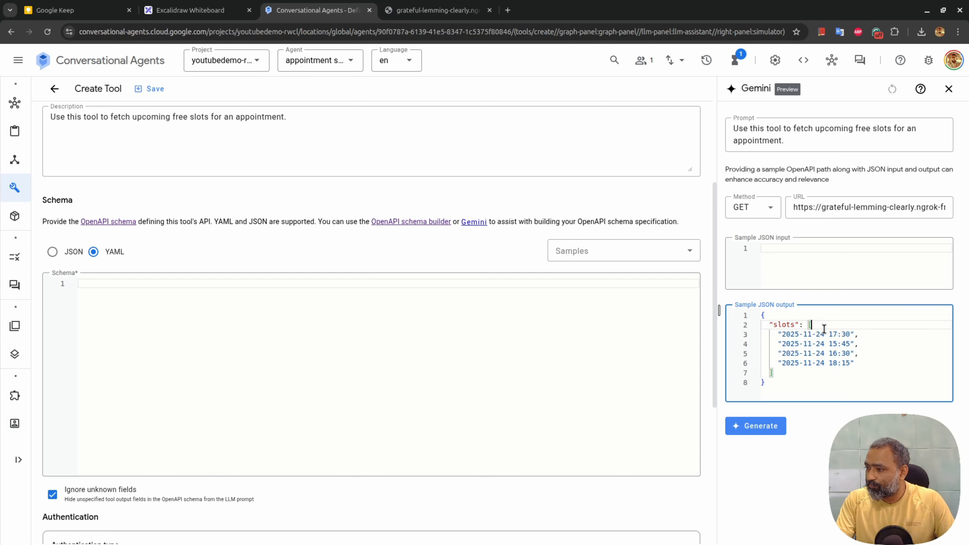
Generate the /api/upcoming-free-slots schema with Gemini and review its slots date-time array
click(772, 428)
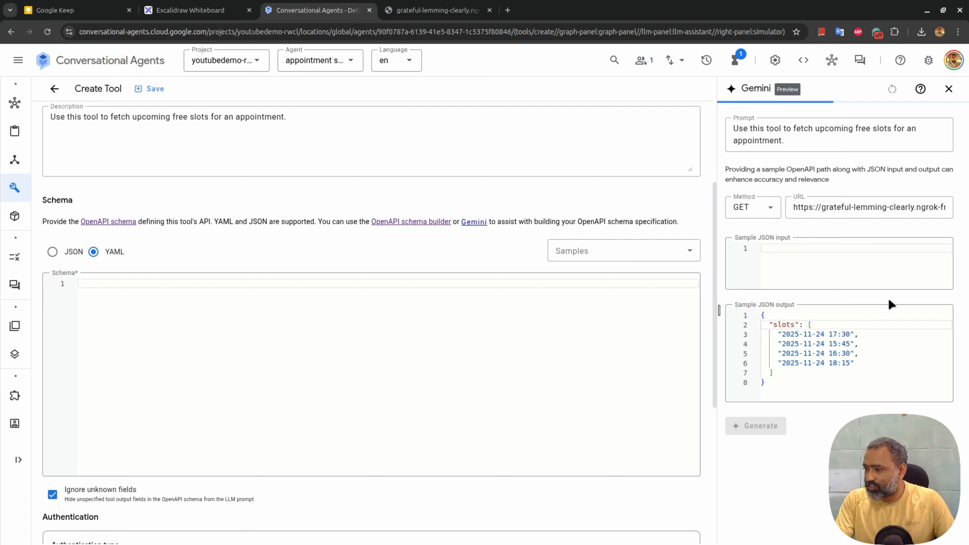
scroll(888, 299, down, 5)
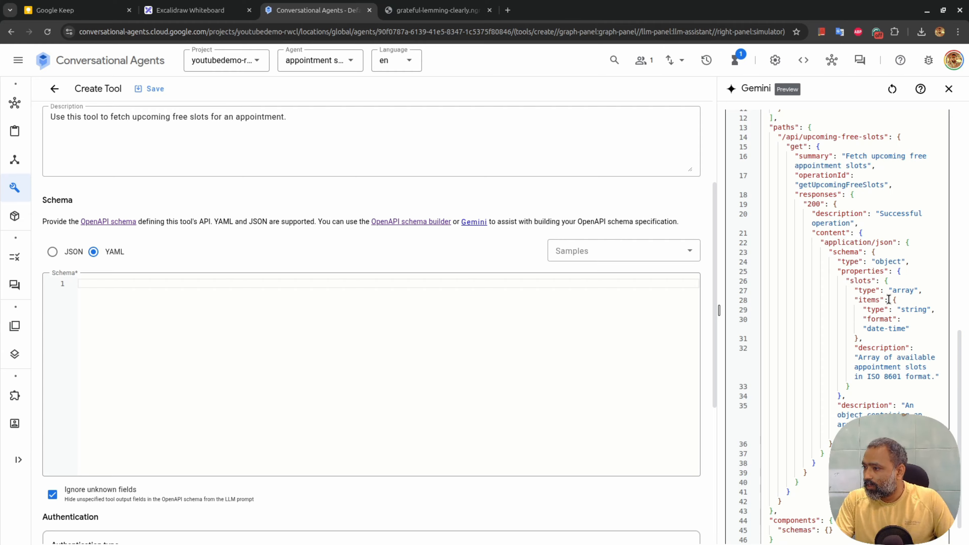
scroll(888, 299, down, 1)
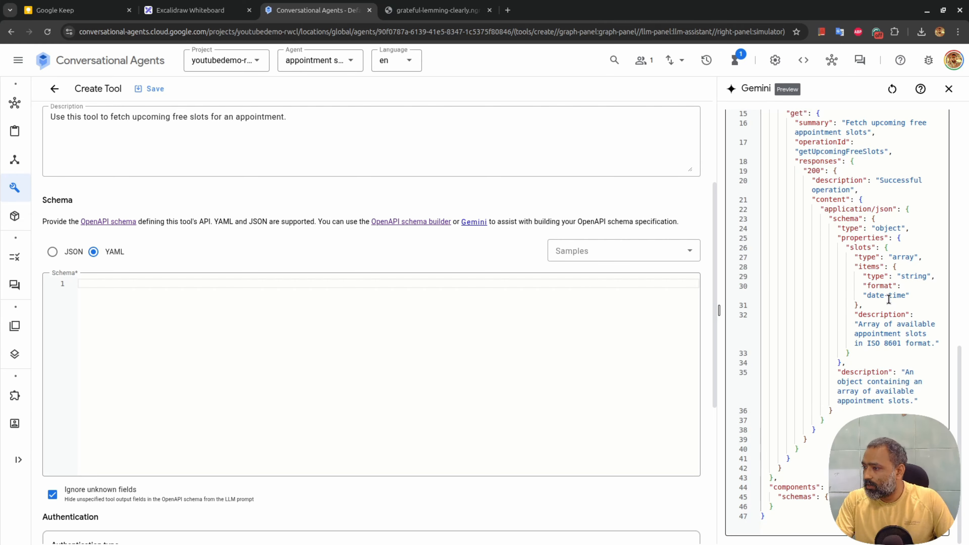
scroll(889, 299, up, 12)
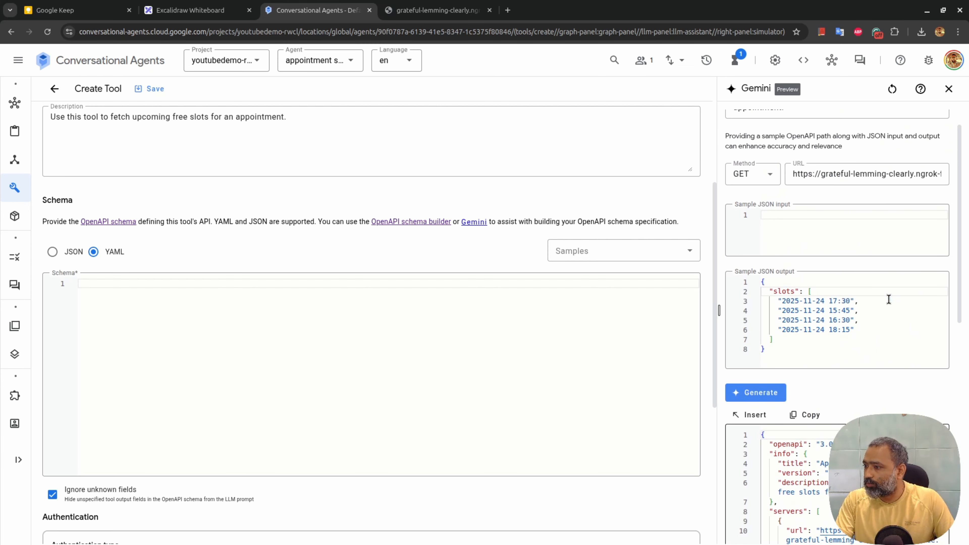
click(744, 414)
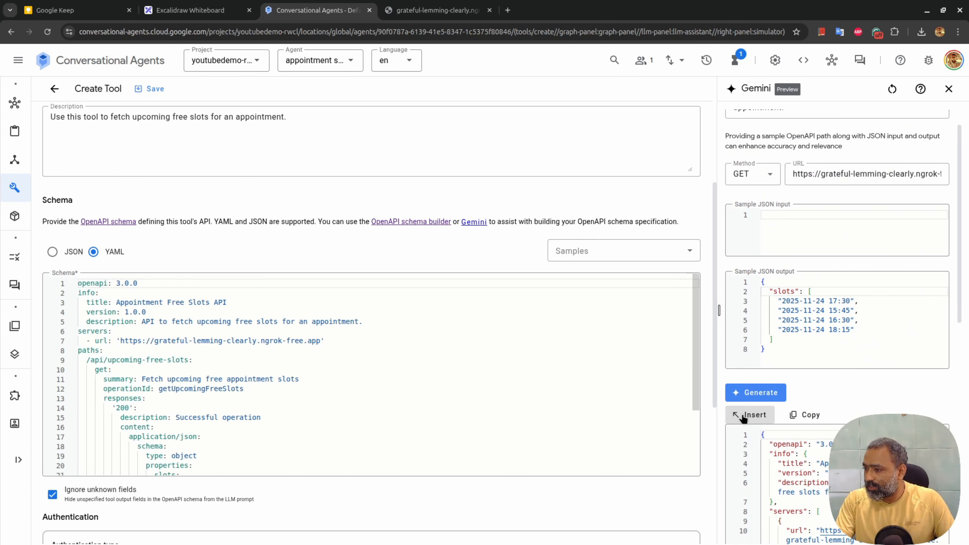
scroll(206, 411, down, 6)
scroll(183, 427, up, 6)
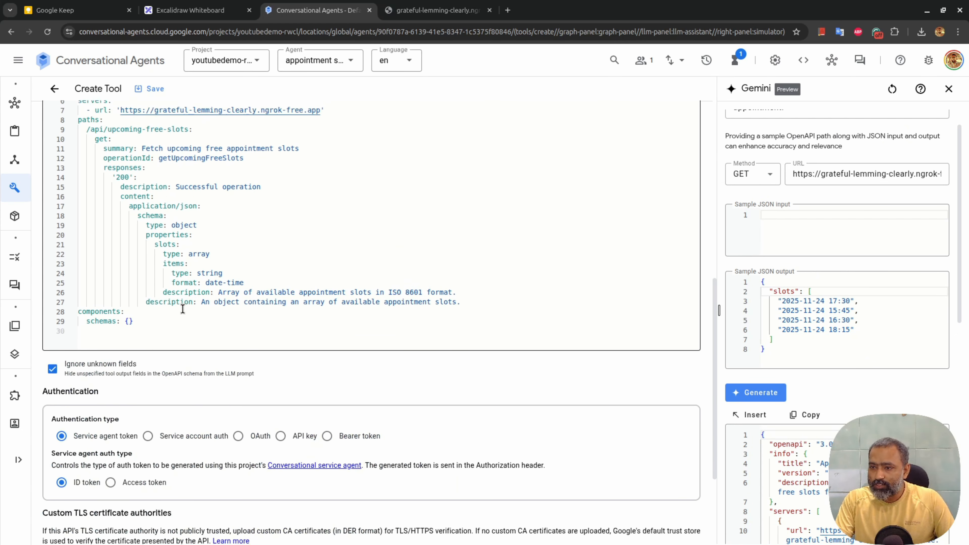
scroll(336, 352, down, 5)
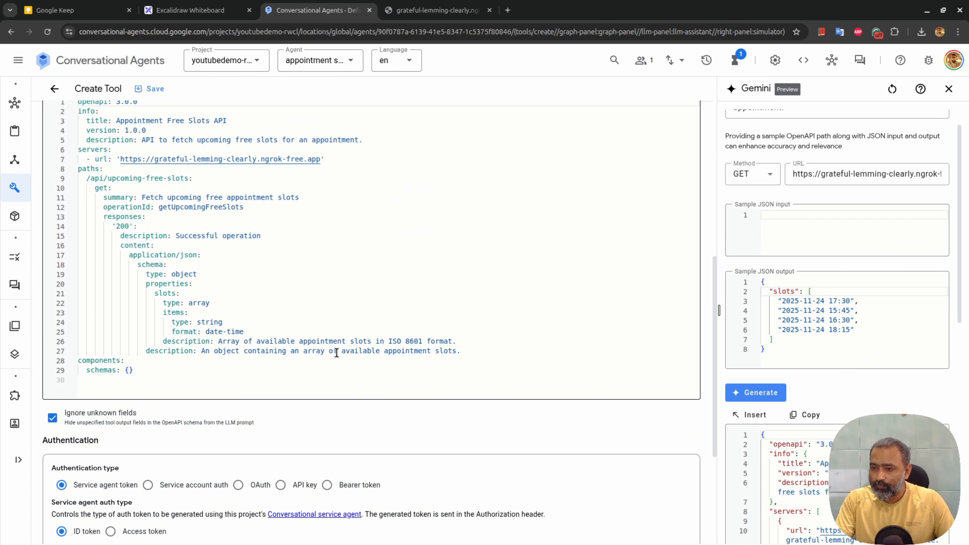
scroll(337, 352, up, 8)
scroll(336, 352, down, 10)
scroll(336, 352, up, 10)
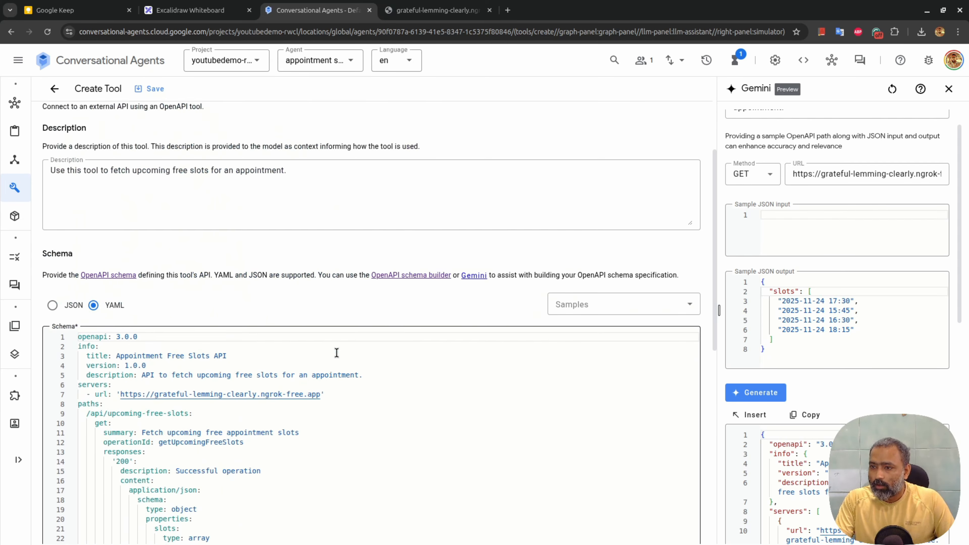
scroll(337, 352, down, 5)
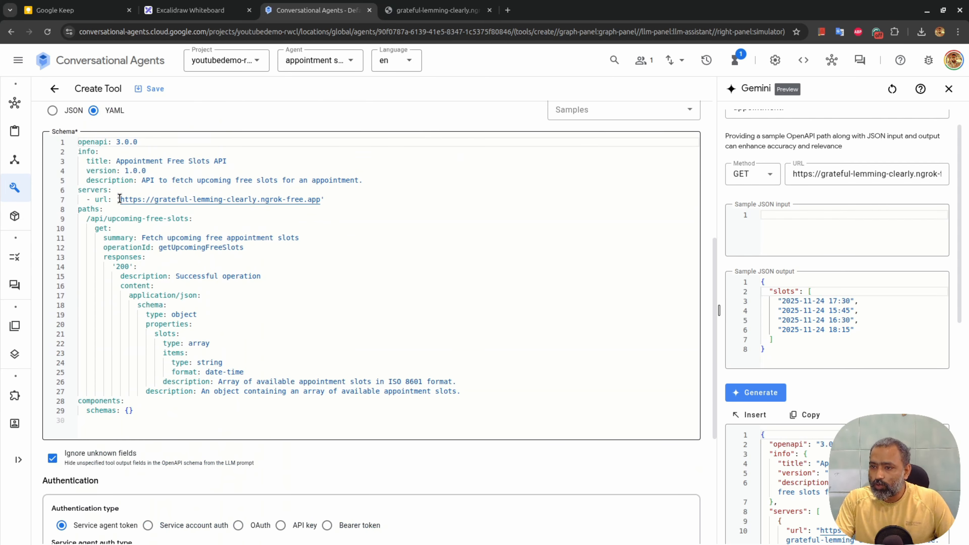
drag(120, 199, 321, 202)
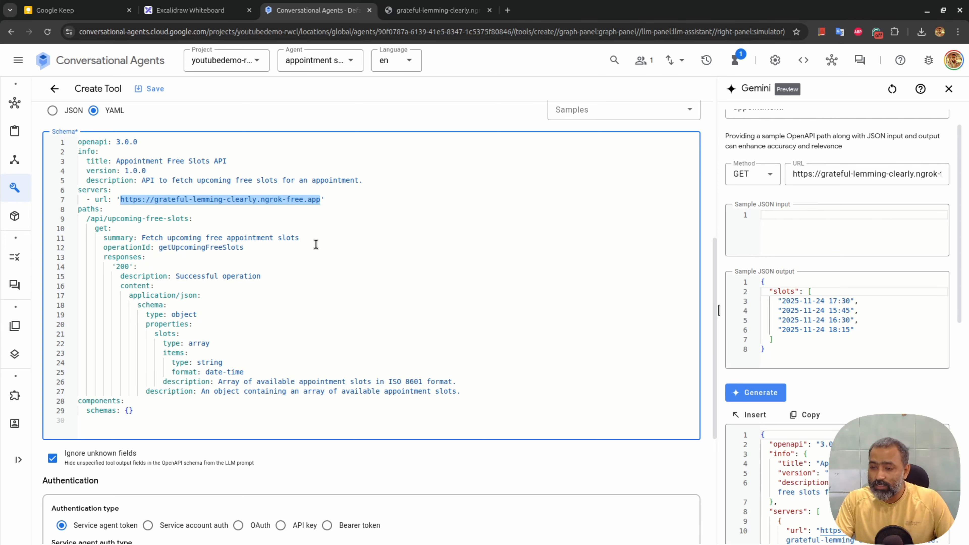
scroll(324, 296, up, 3)
scroll(325, 297, down, 9)
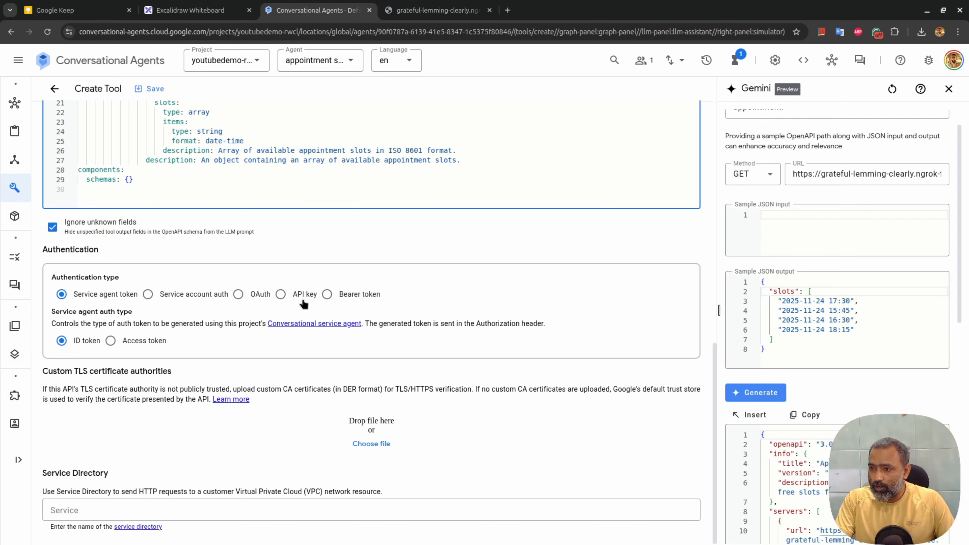
Switch the tool's authentication to API key
click(280, 295)
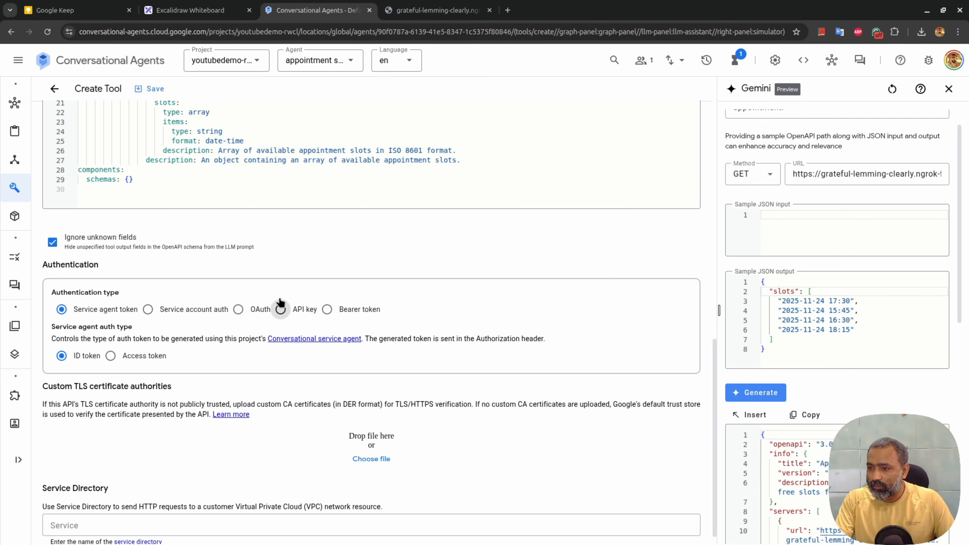
click(281, 310)
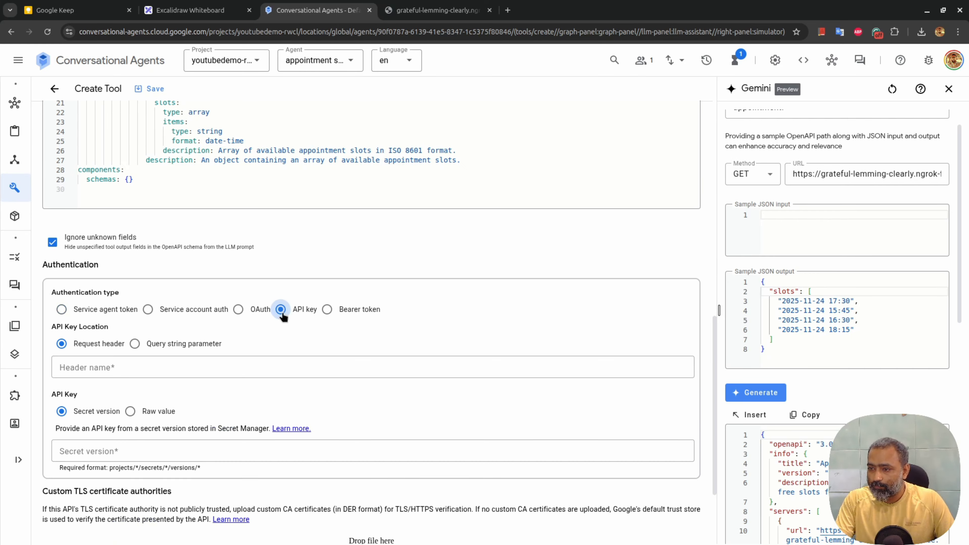
click(144, 364)
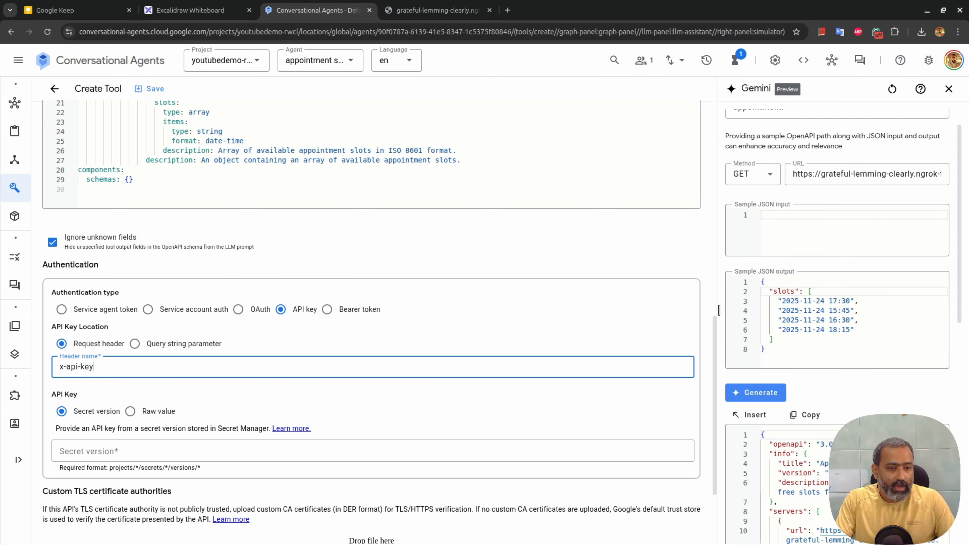
Supply the API key as a raw value and paste in the secret key
key(alt+Tab)
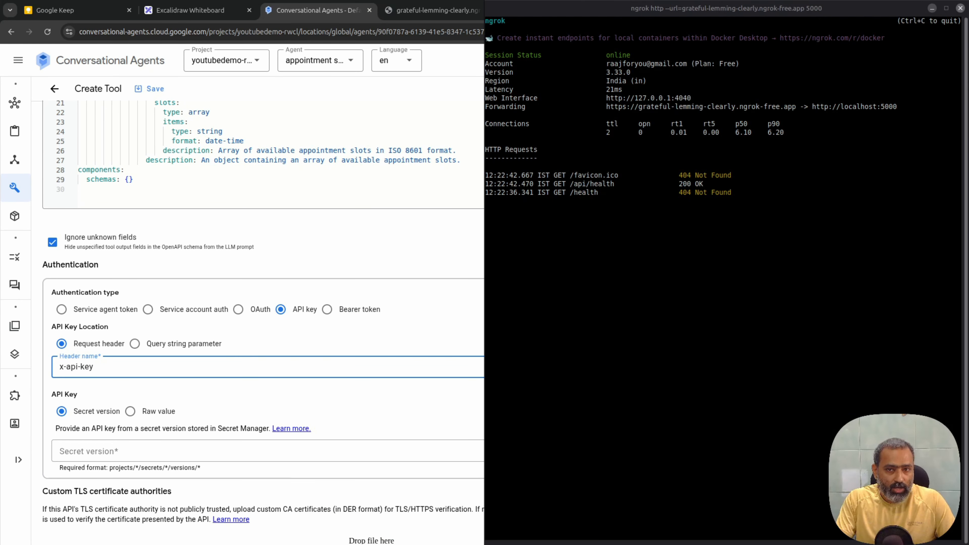
key(alt+Tab)
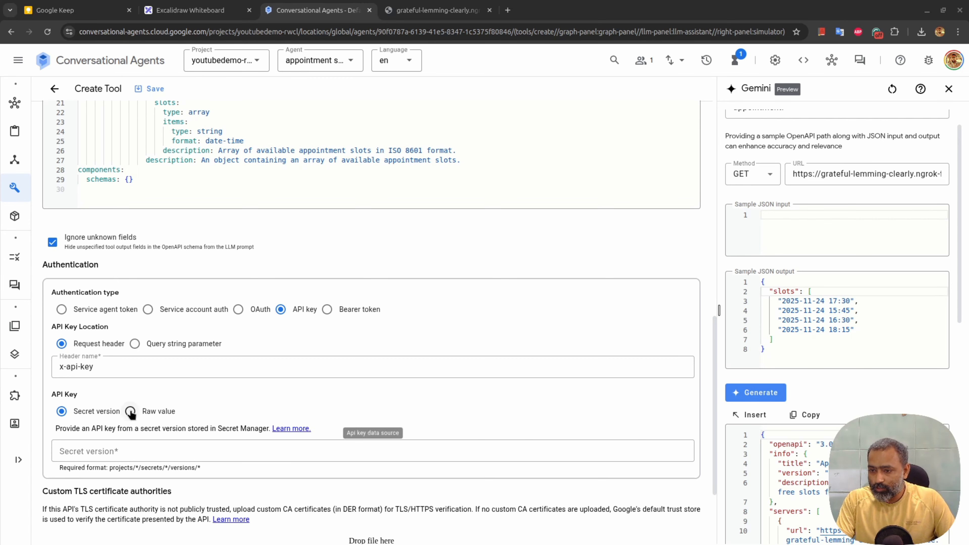
click(131, 411)
click(130, 458)
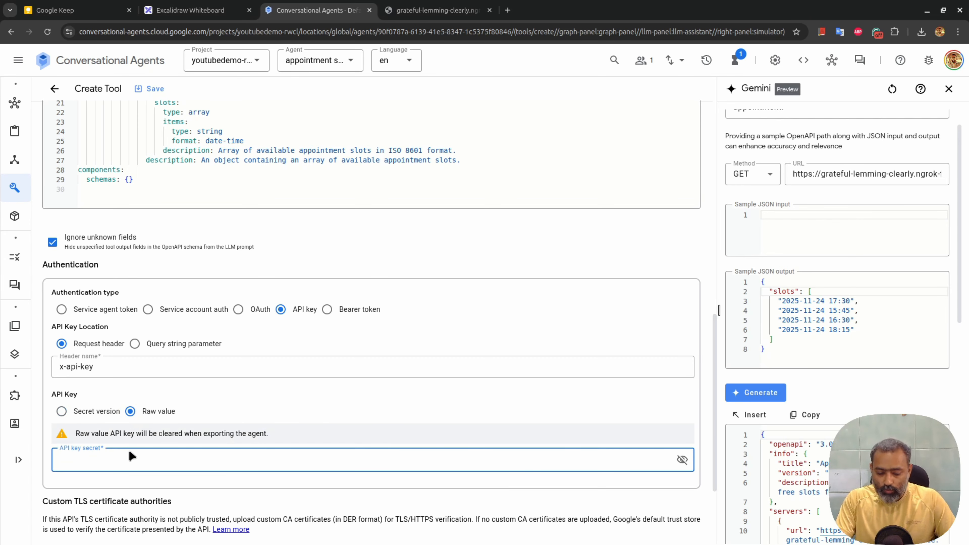
key(ctrl+v)
scroll(432, 201, up, 15)
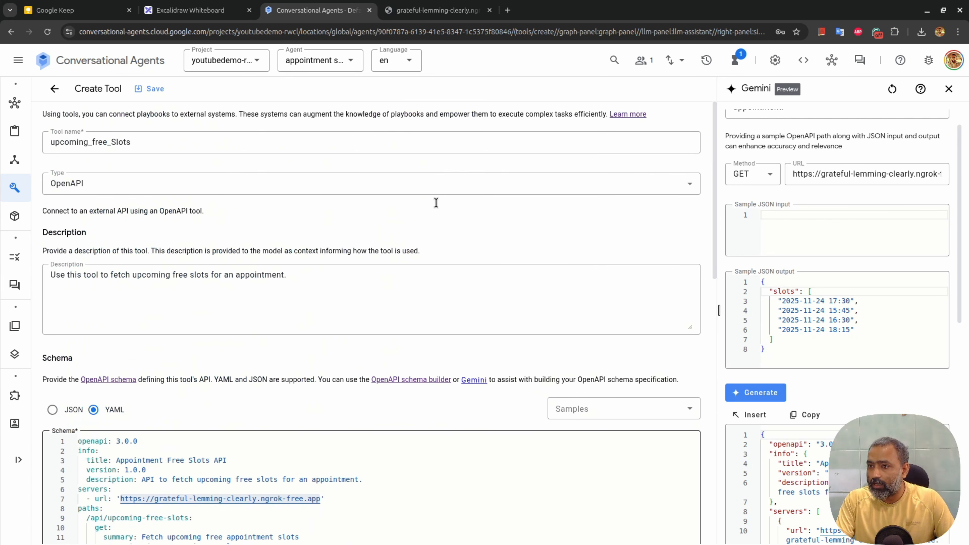
Save the upcoming_free_Slots tool, closing the Gemini assistant panel
click(164, 95)
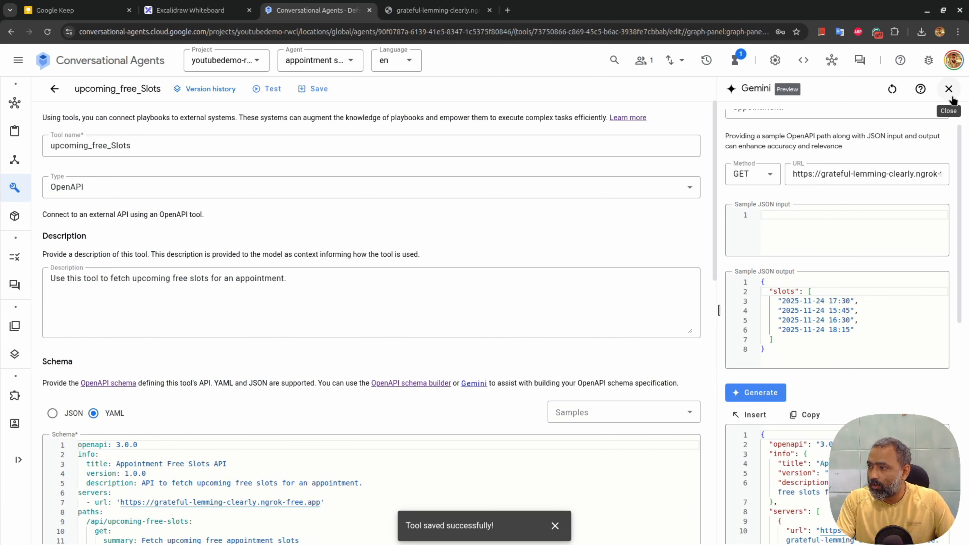
click(951, 97)
click(310, 87)
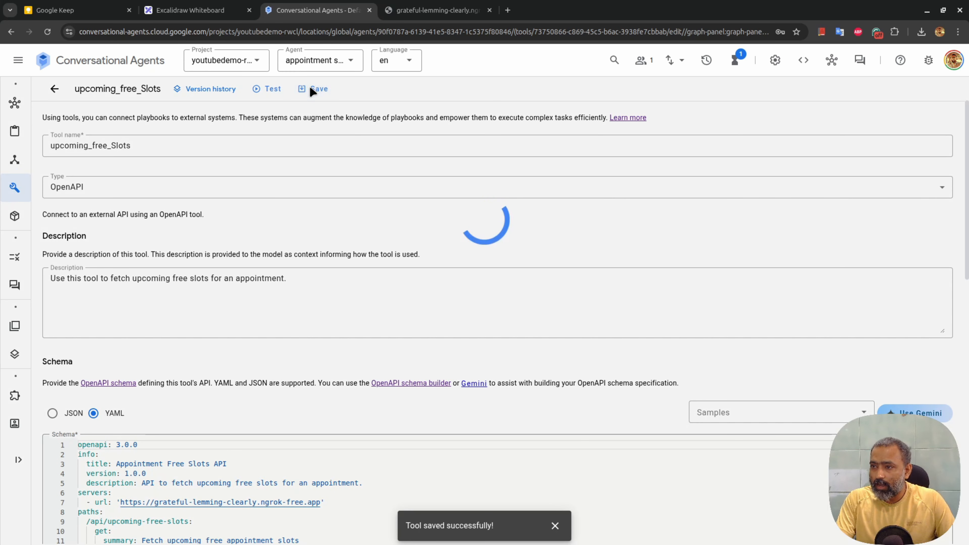
scroll(470, 288, down, 15)
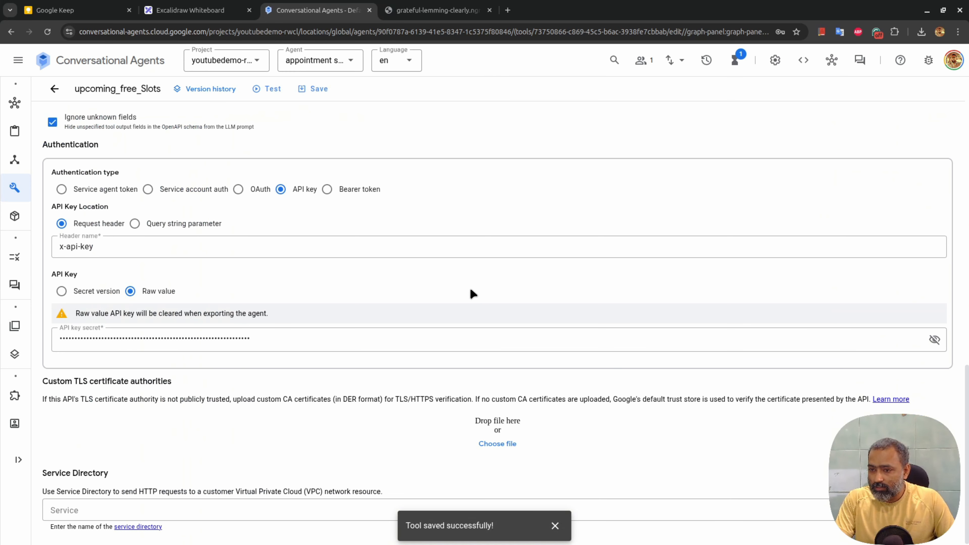
scroll(470, 289, up, 15)
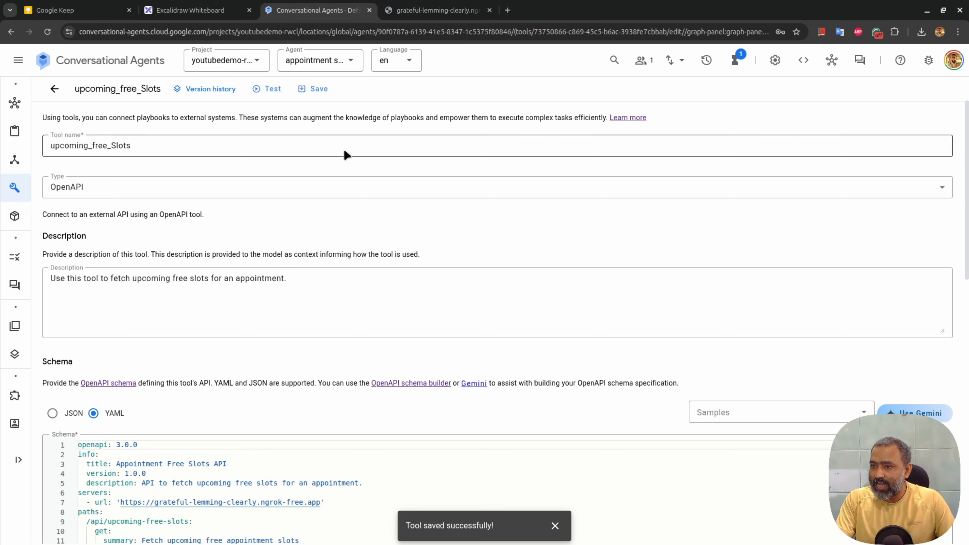
Test the tool and inspect the returned JSON of four free slots on 2025-11-24
click(270, 90)
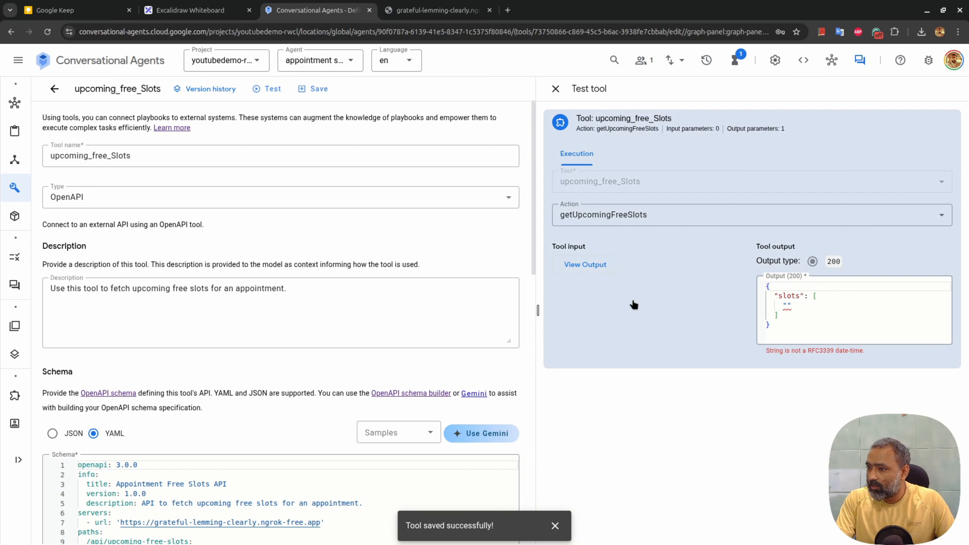
click(601, 269)
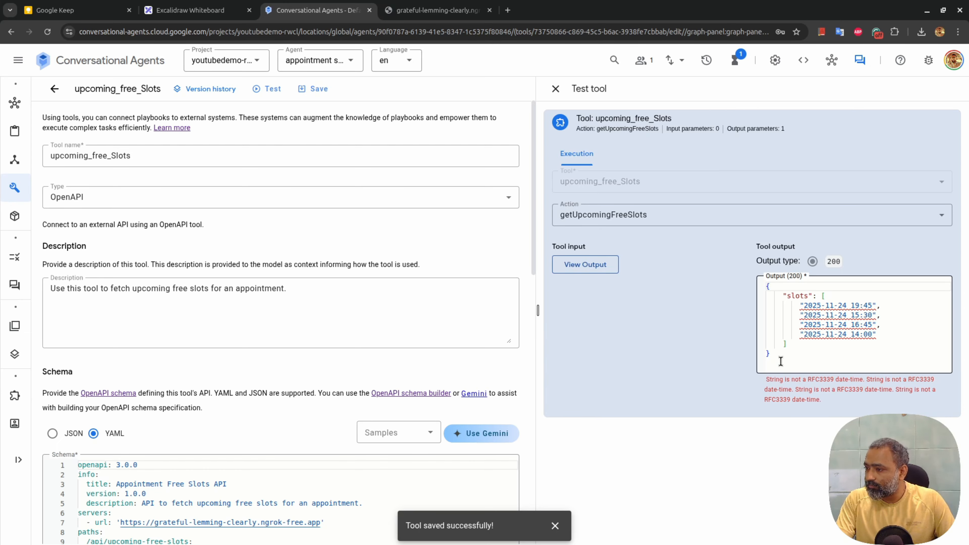
click(769, 351)
key(ctrl+a)
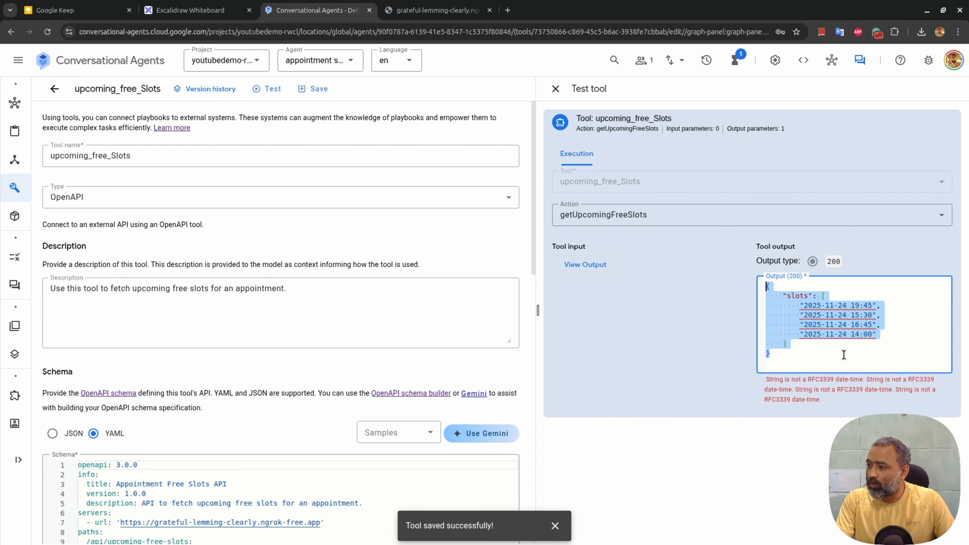
click(831, 351)
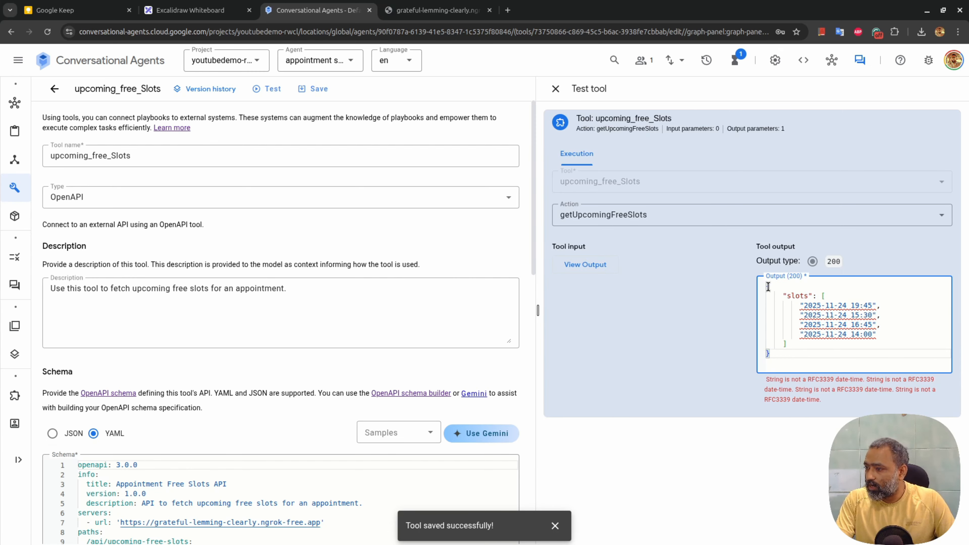
drag(767, 286, 793, 375)
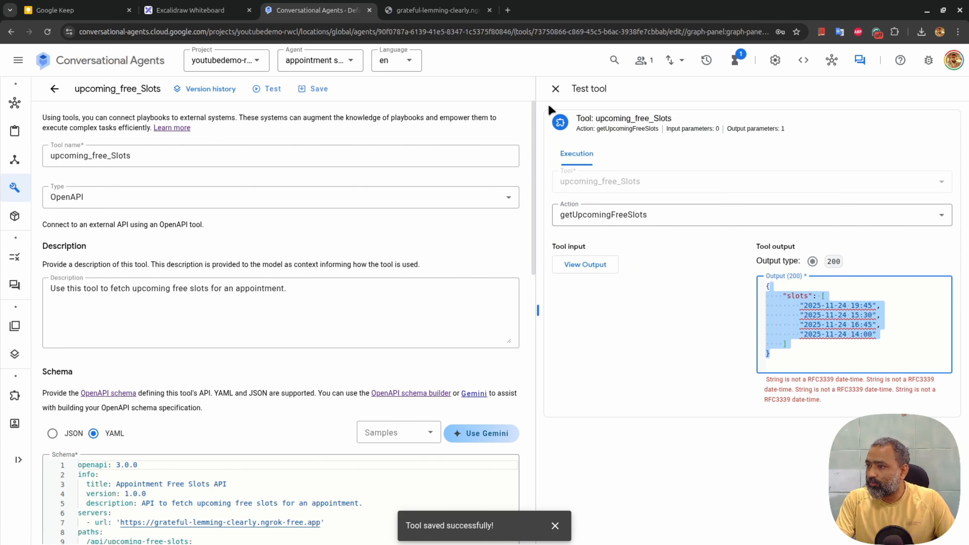
click(556, 88)
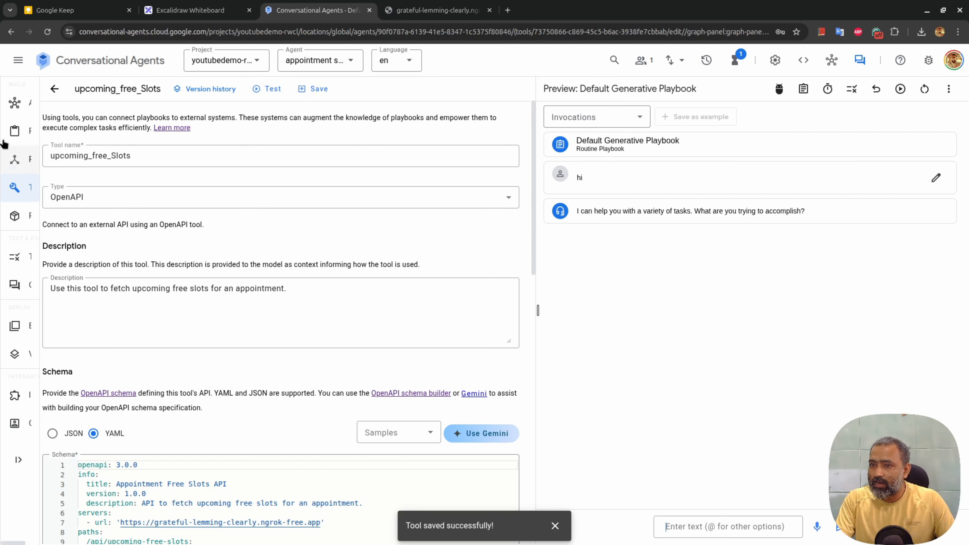
Replace the Default Generative Playbook's goal with helping the user book an appointment with the named host
click(40, 142)
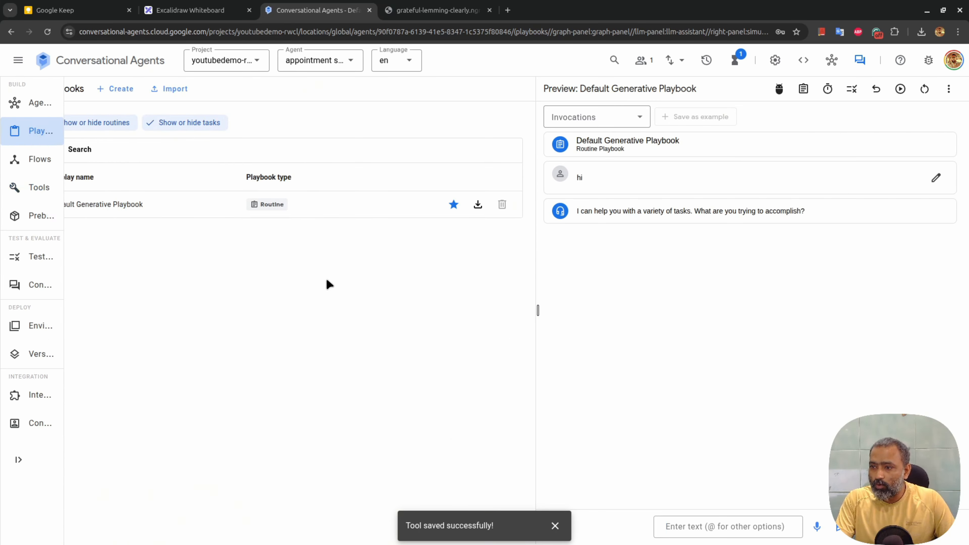
click(132, 208)
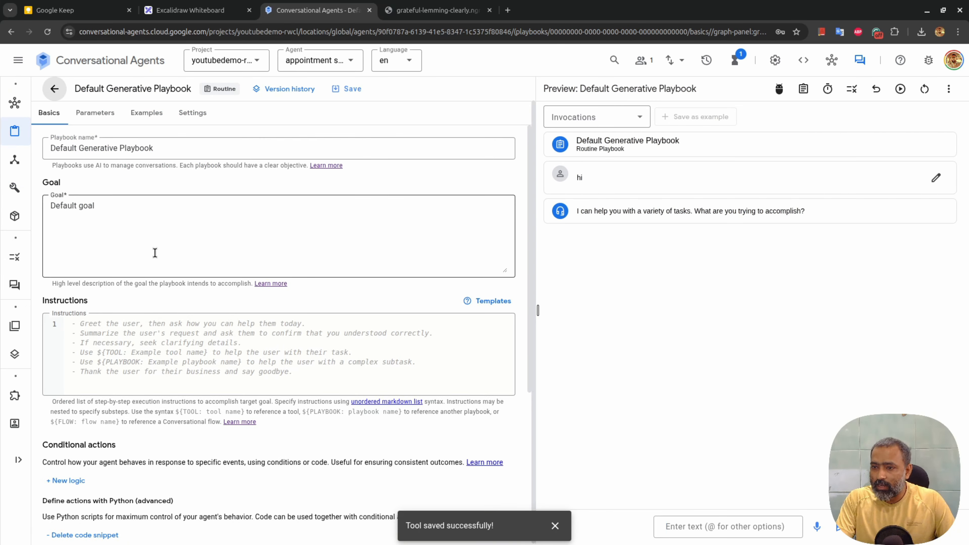
click(138, 206)
key(ctrl+a)
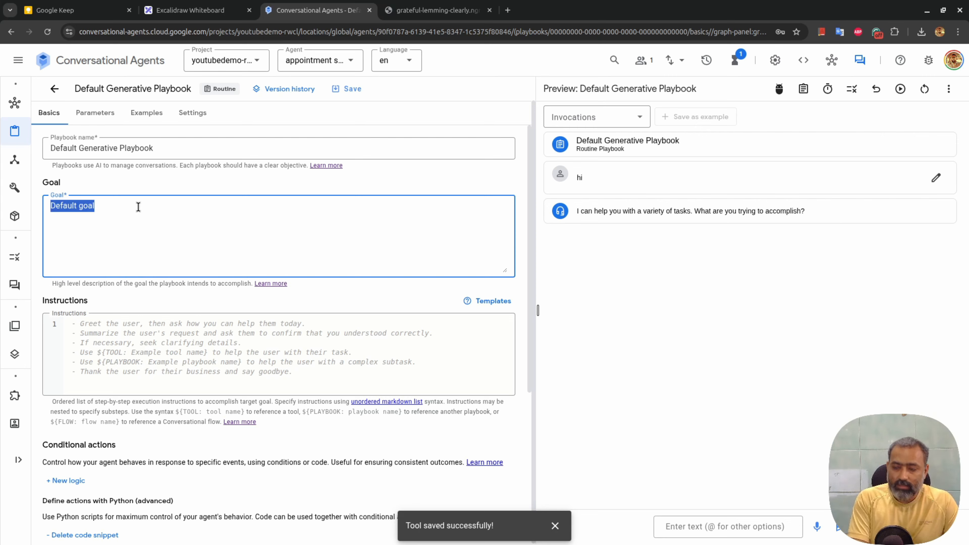
text(U)
key(BackSpace)
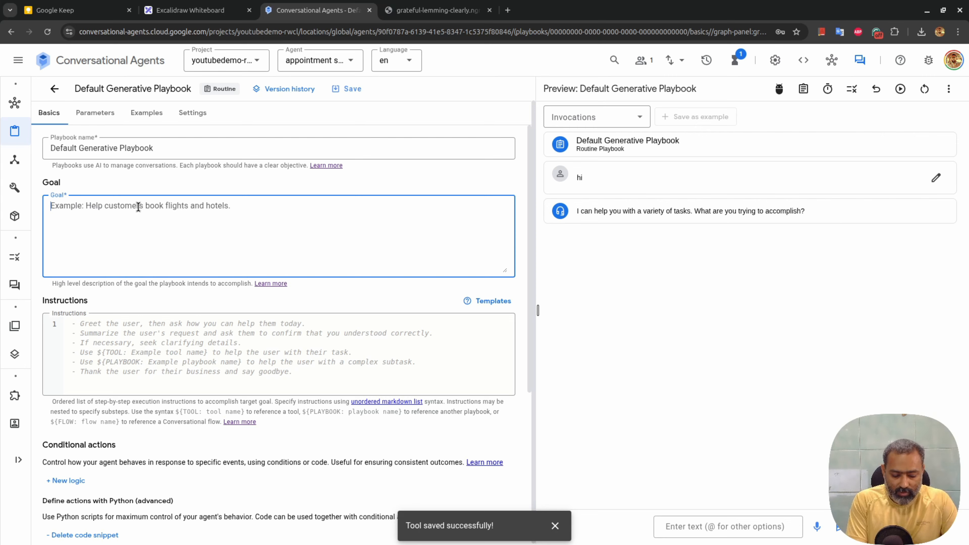
text(Help user create)
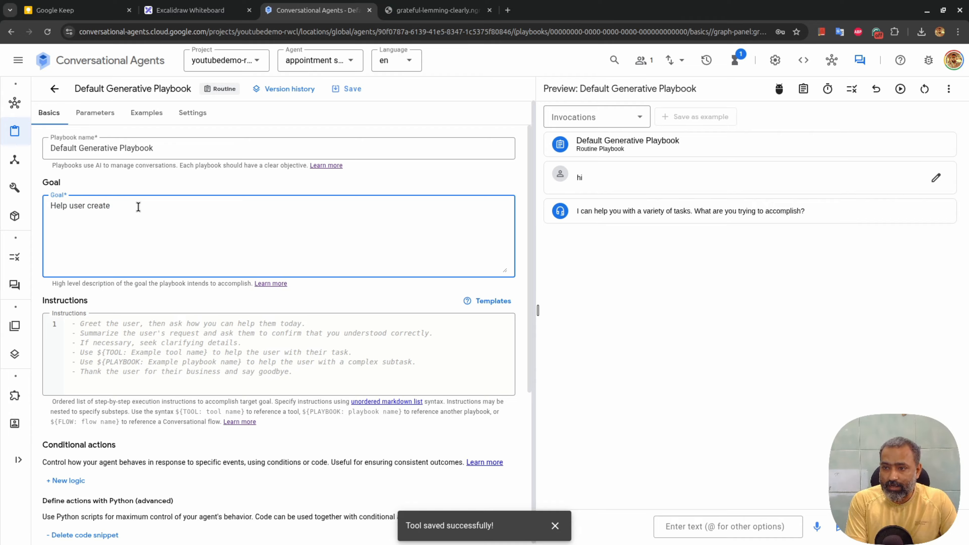
text( a)
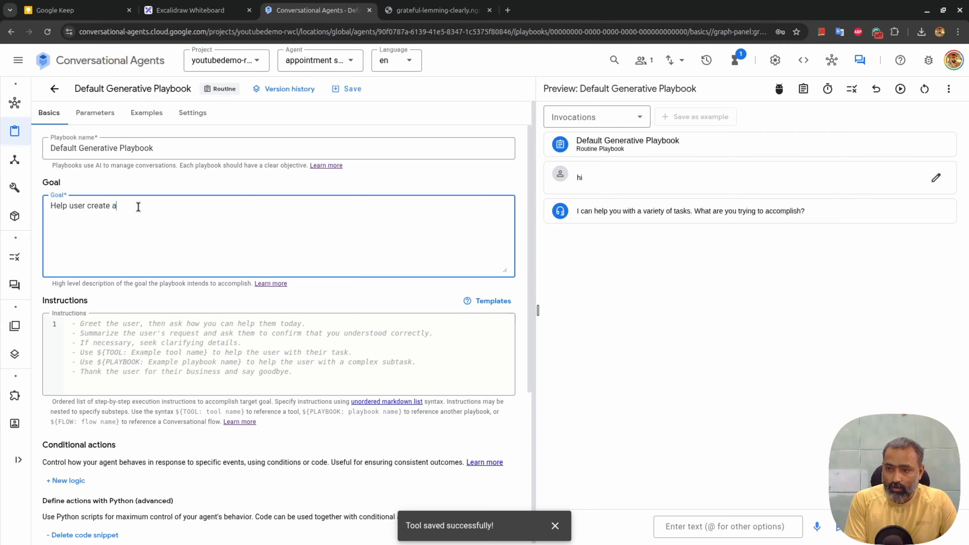
text(ppointme)
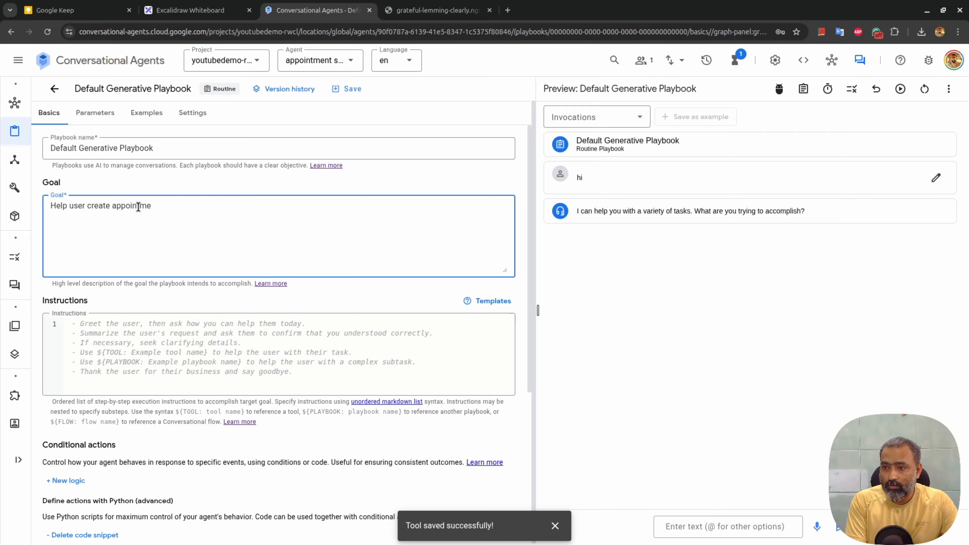
text(nt with)
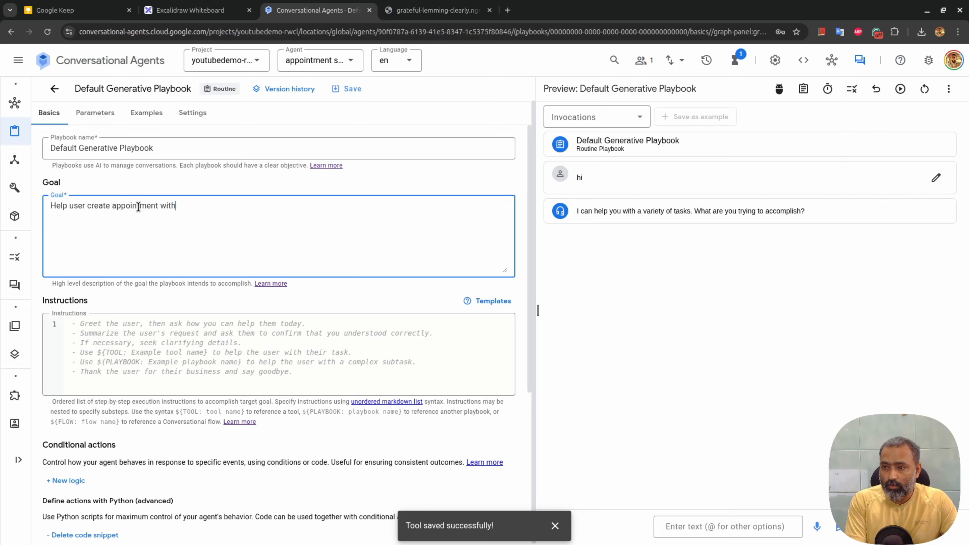
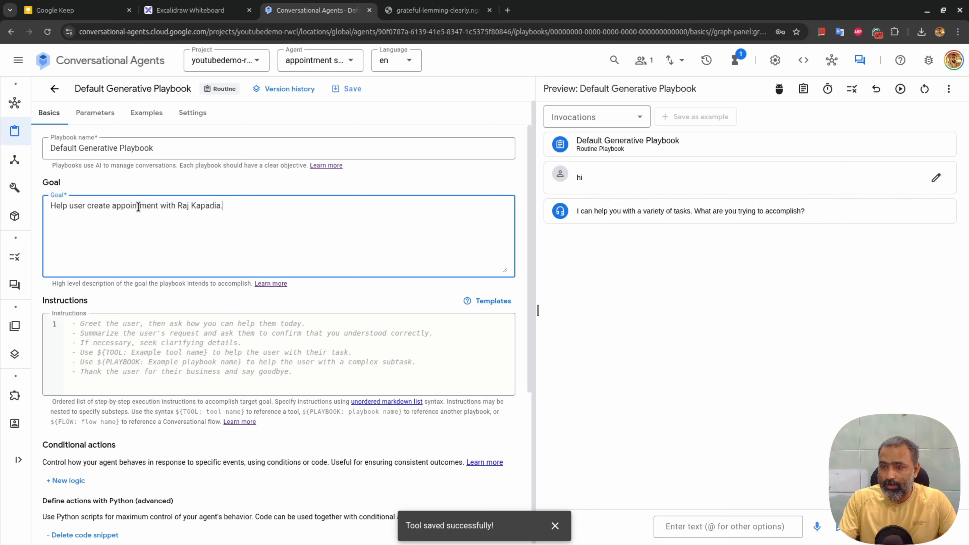
Begin the playbook instructions with a step to greet the user and ask what they want to do
click(207, 349)
text(- )
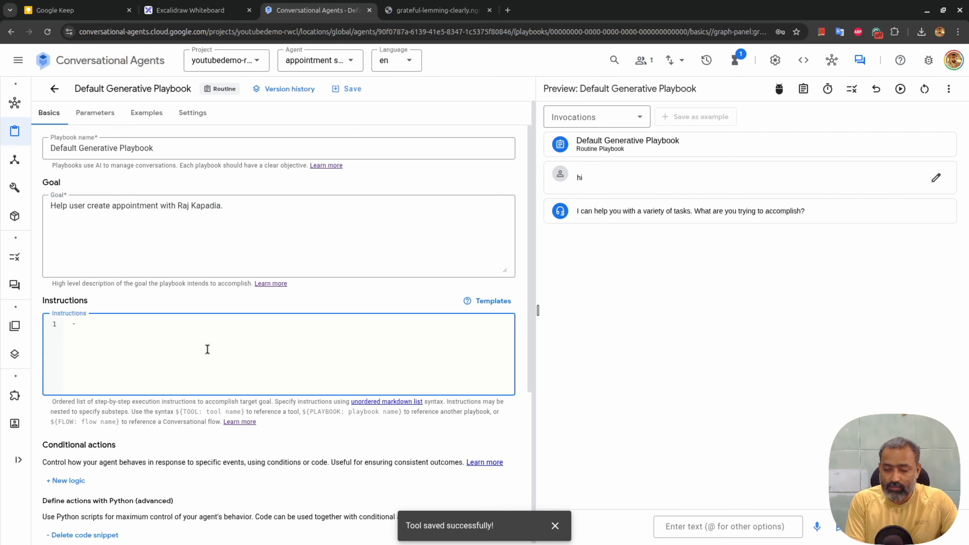
text(Great )
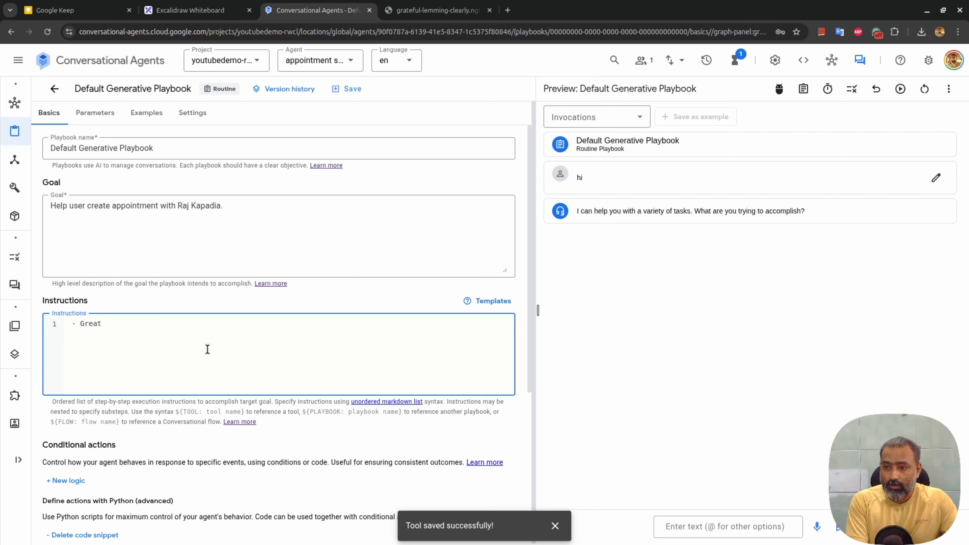
text(the user)
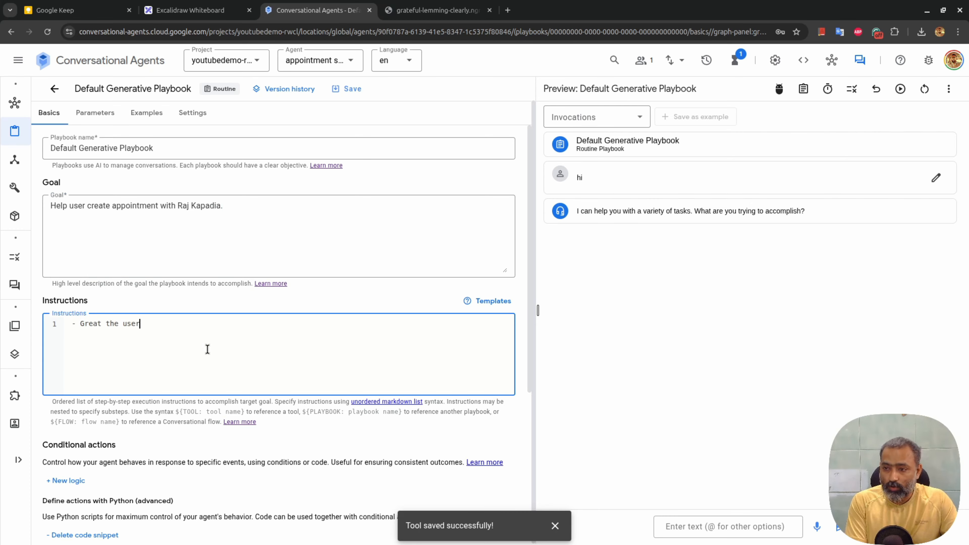
text( asn)
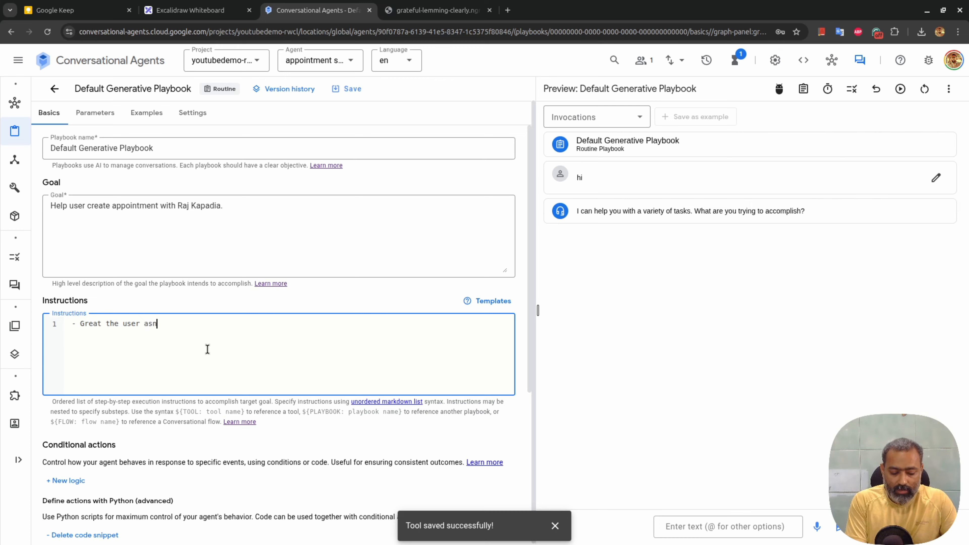
text(k what he w)
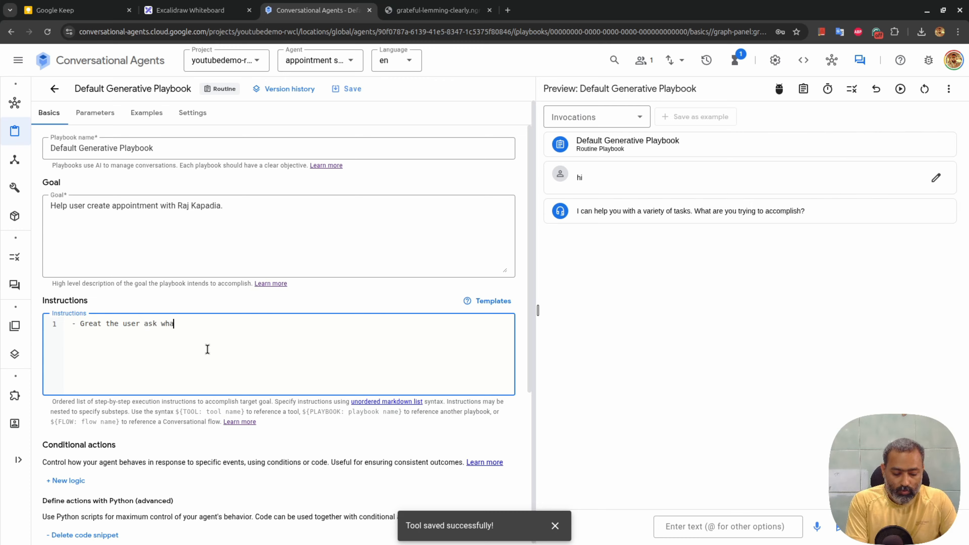
key(BackSpace)
key(BackSpace)
key(BackSpace)
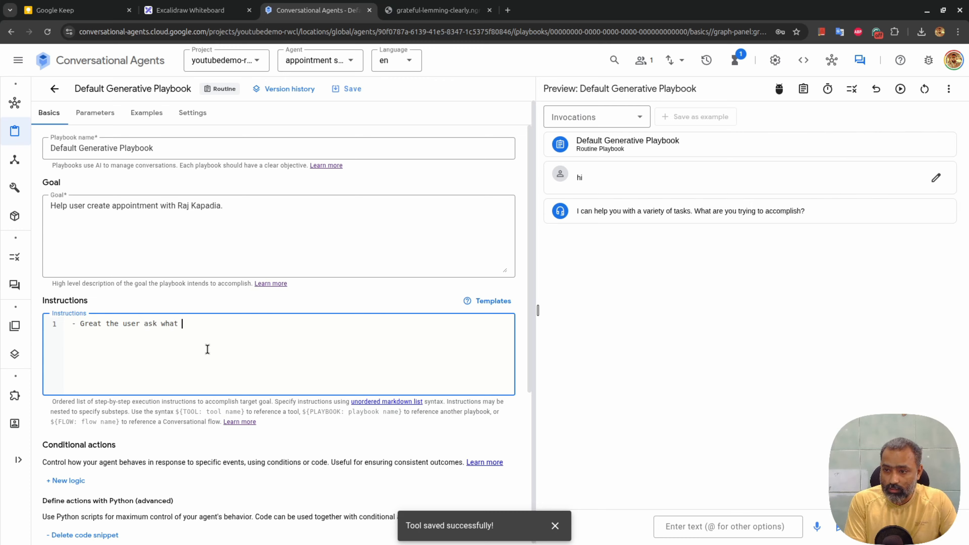
text(the user wants to do)
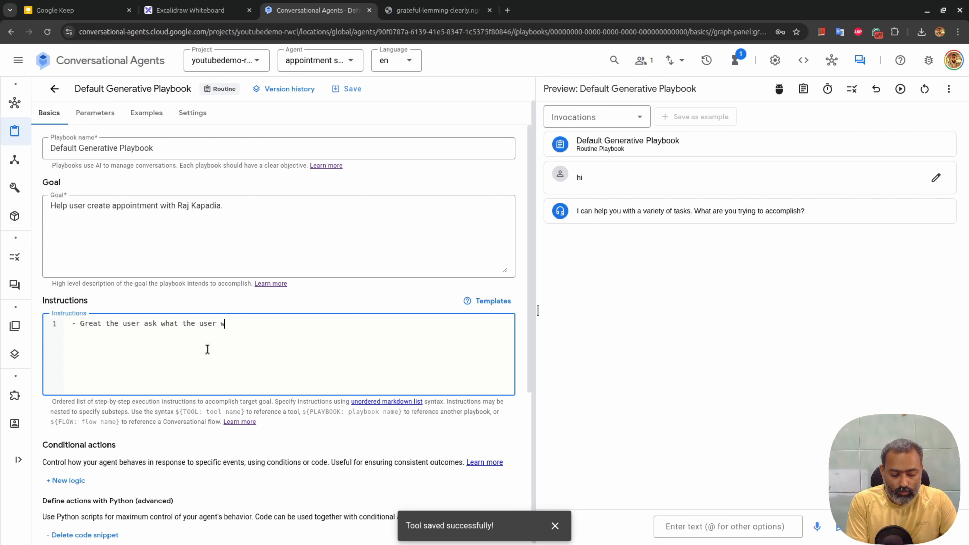
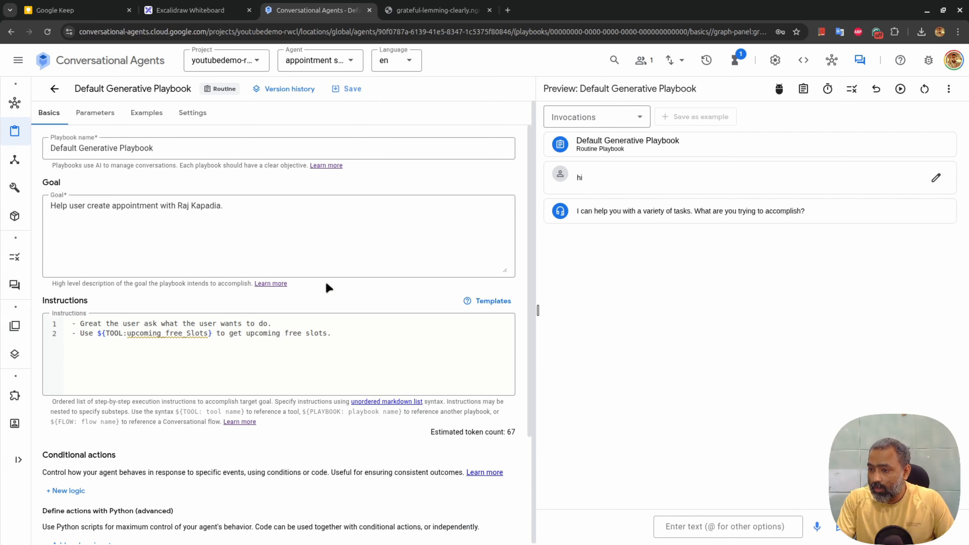
Save the playbook's appointment goal and instructions, then reset the preview conversation to a fresh session
click(345, 90)
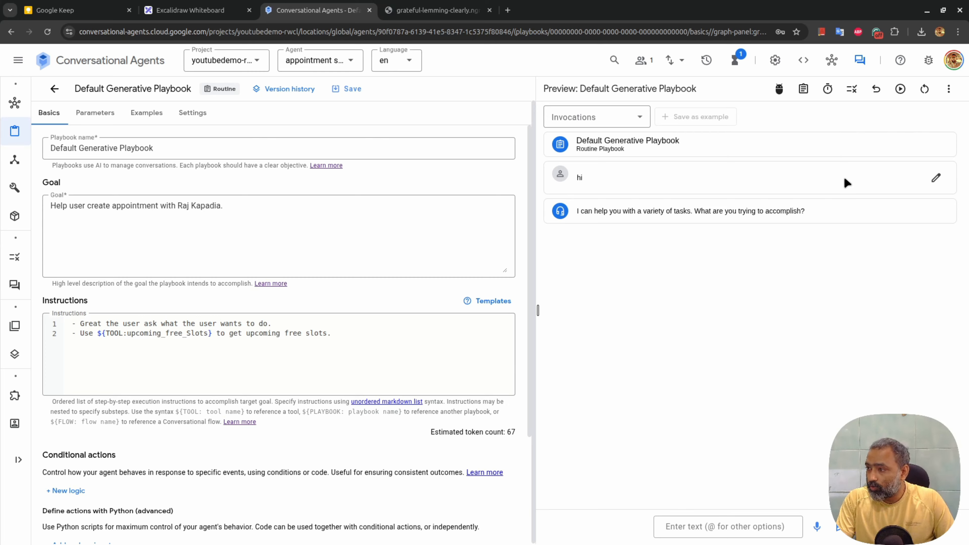
click(924, 89)
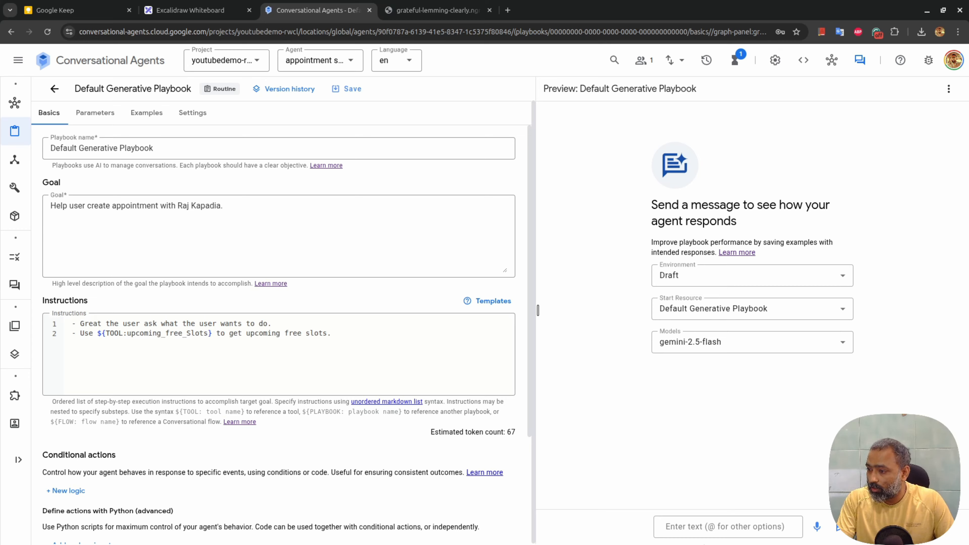
Greet the agent with 'hi' and review its upcoming_free_Slots call offering November 24, 2025 slots
click(699, 524)
text(hi)
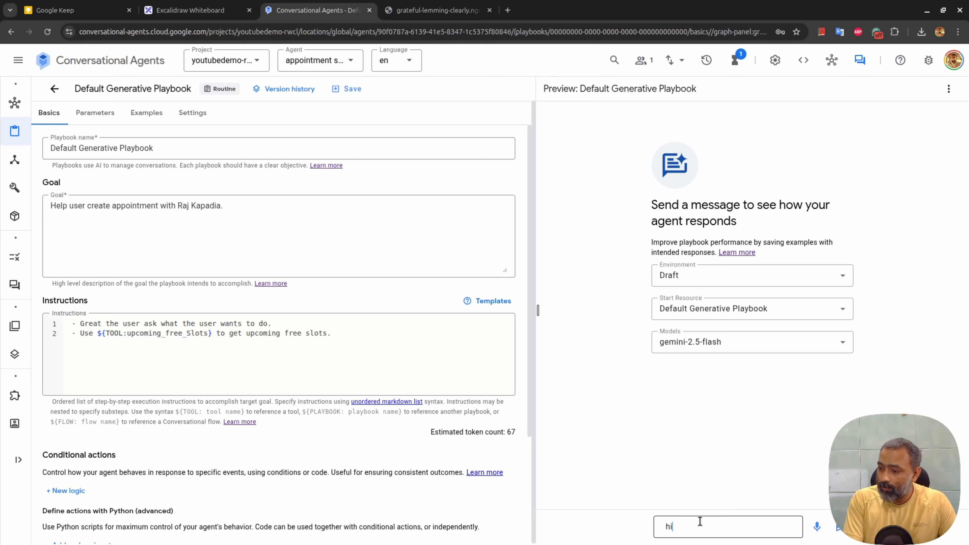
key(Return)
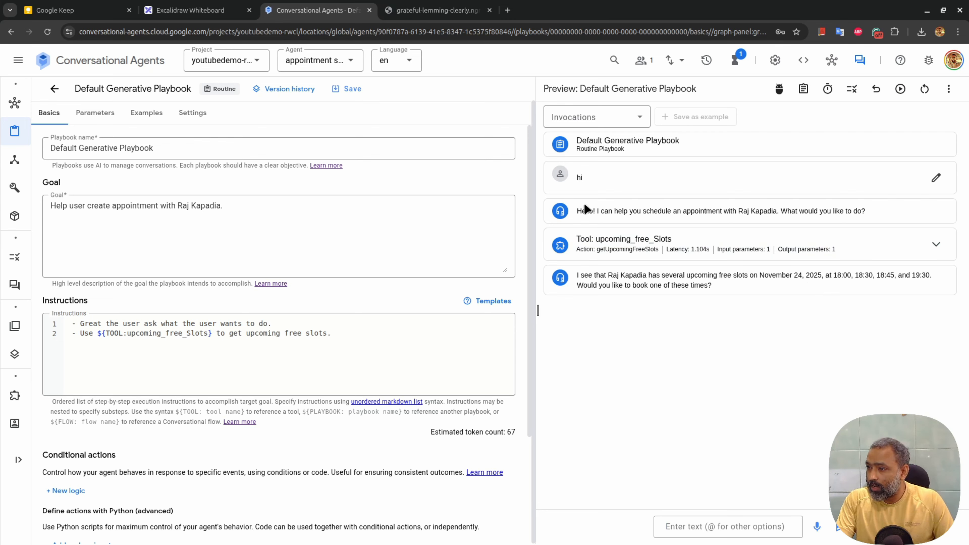
drag(577, 210, 850, 212)
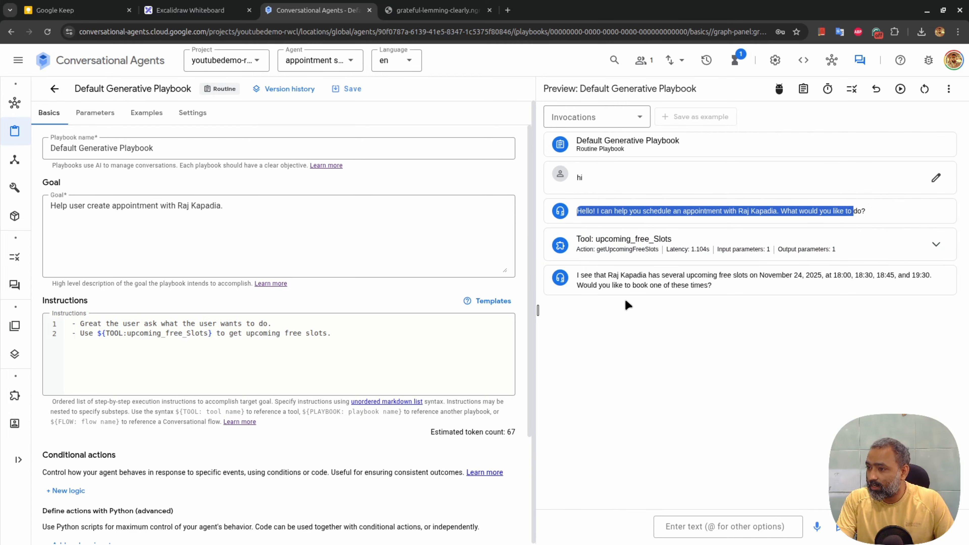
drag(581, 273, 713, 287)
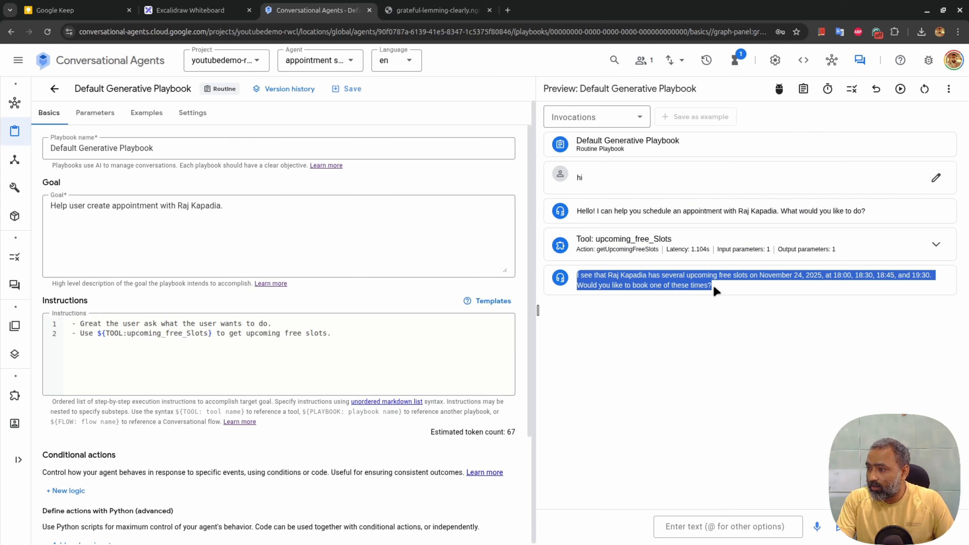
click(734, 360)
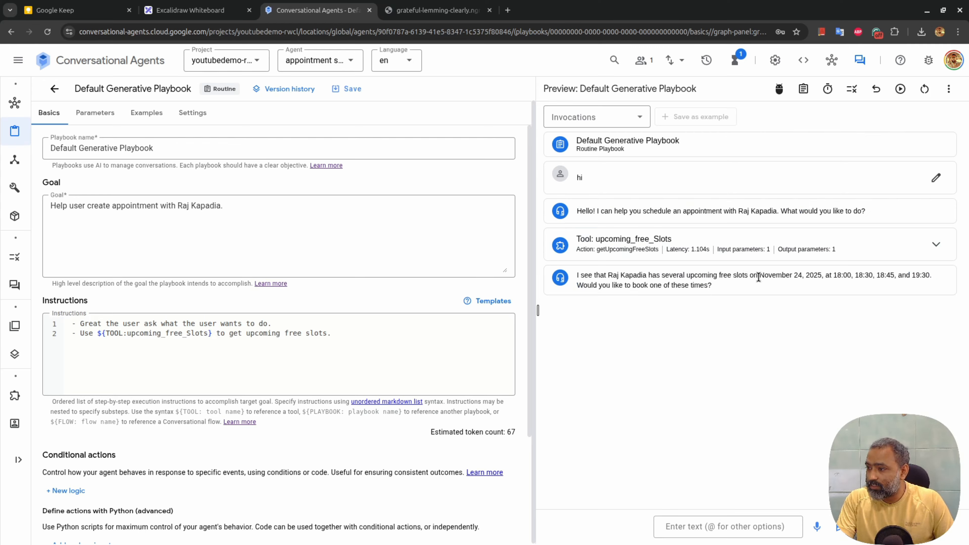
drag(758, 277, 890, 286)
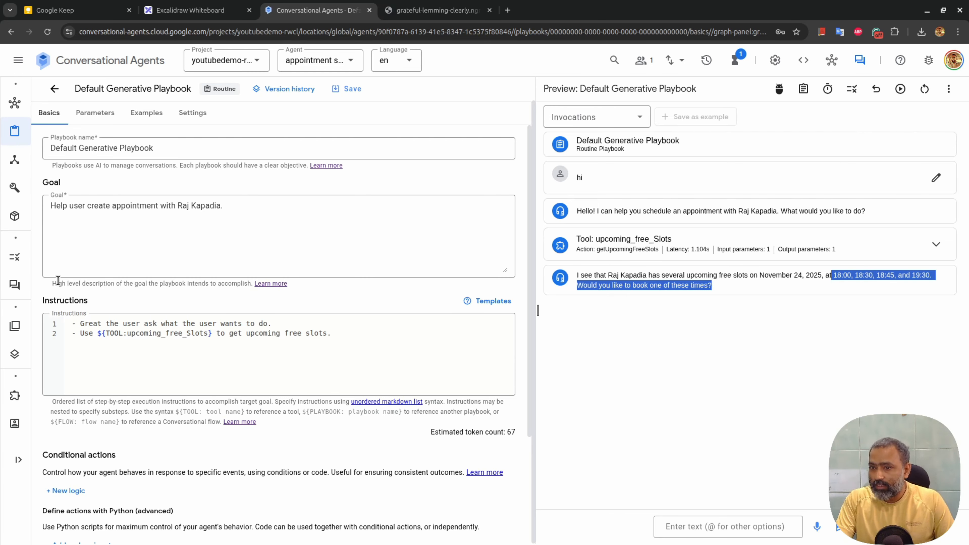
click(26, 189)
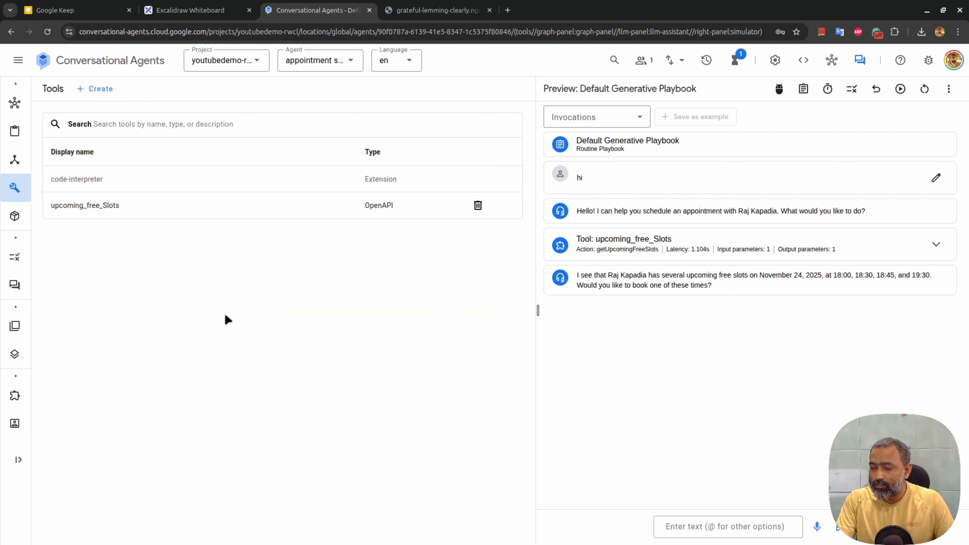
Look through the Default Start Flow and the playbooks list before returning to Tools
click(42, 159)
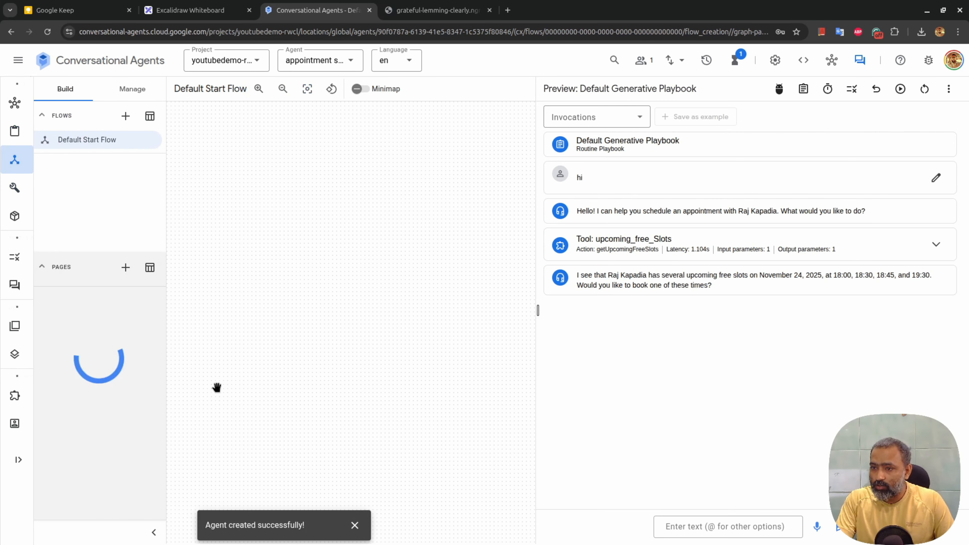
click(30, 133)
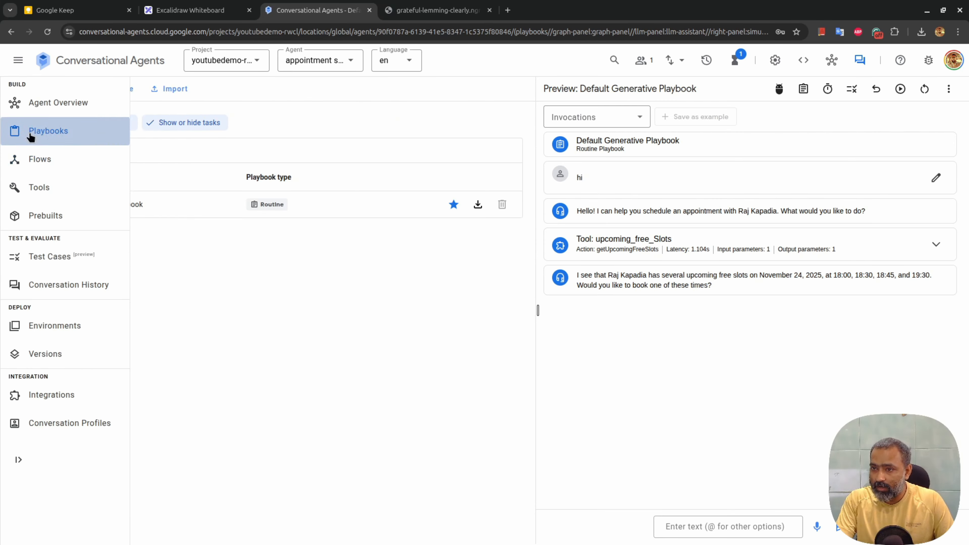
click(15, 187)
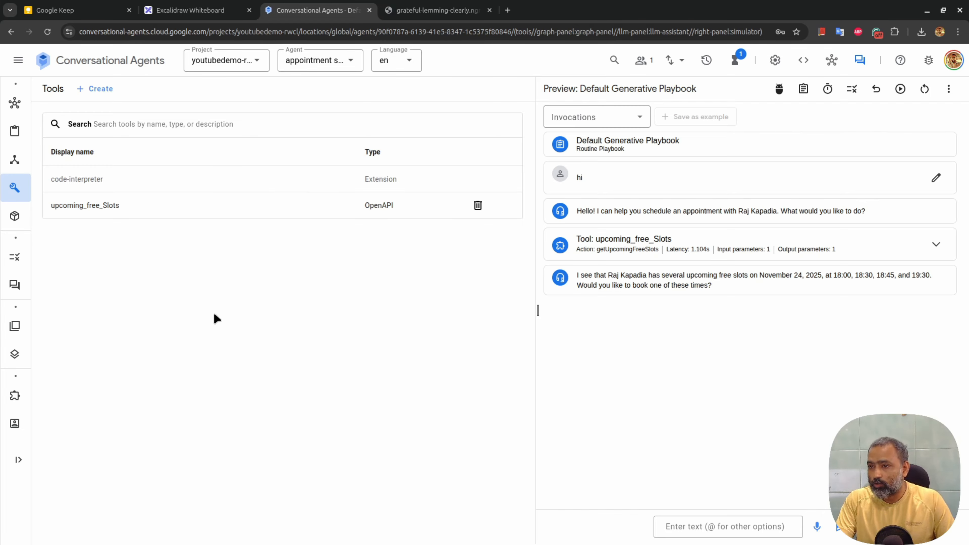
Create tool create_events described as 'Use this tool to create an event in the Google Calendar.'
click(102, 92)
click(144, 157)
text(create_even)
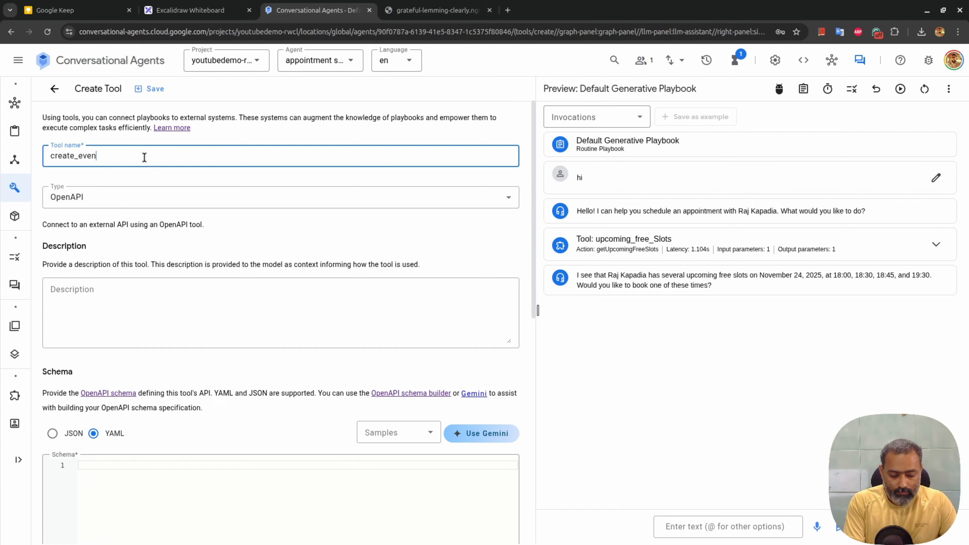
text(ts)
click(148, 305)
text(Use this tool to create )
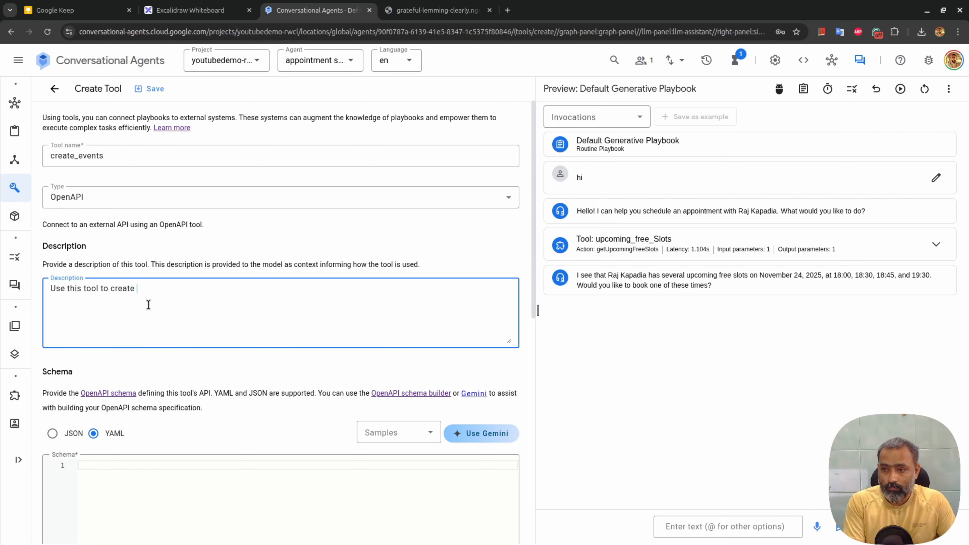
text(an event in the Google Calendar)
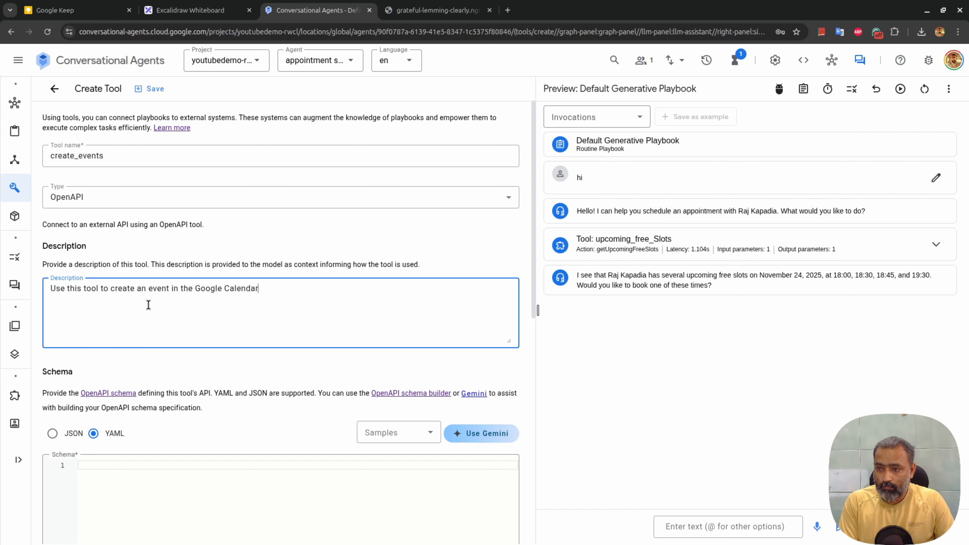
text(.)
click(496, 434)
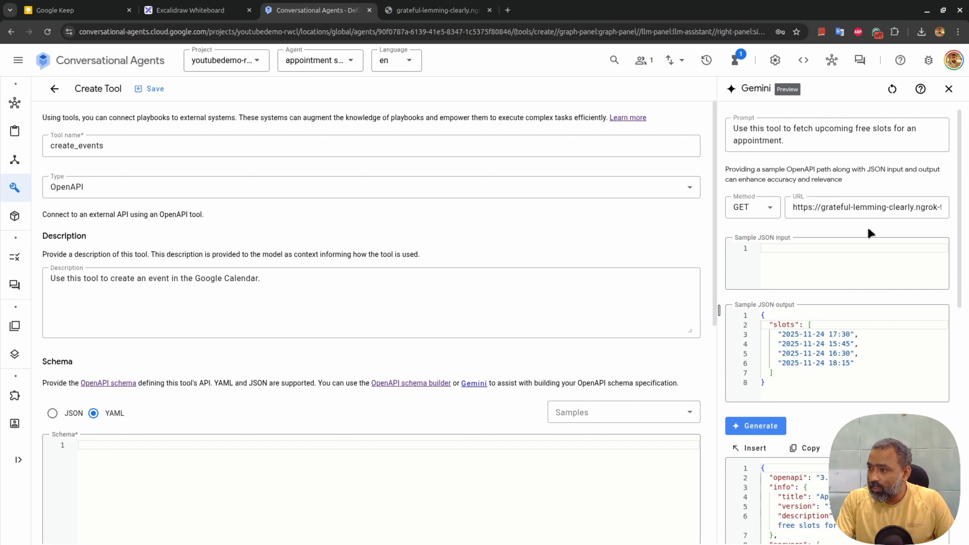
Clear the Gemini schema helper's previous history
scroll(871, 227, down, 6)
scroll(870, 224, up, 7)
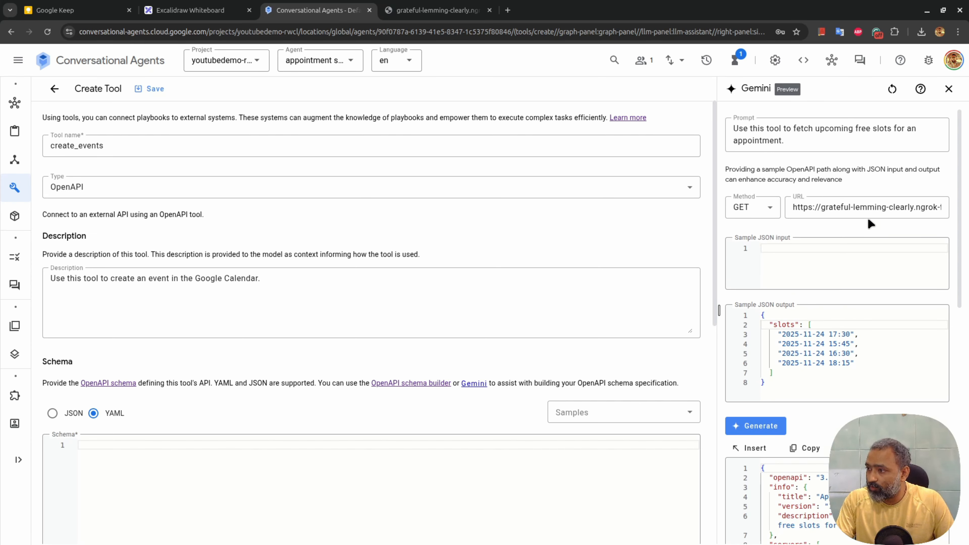
scroll(873, 201, down, 10)
scroll(872, 199, up, 10)
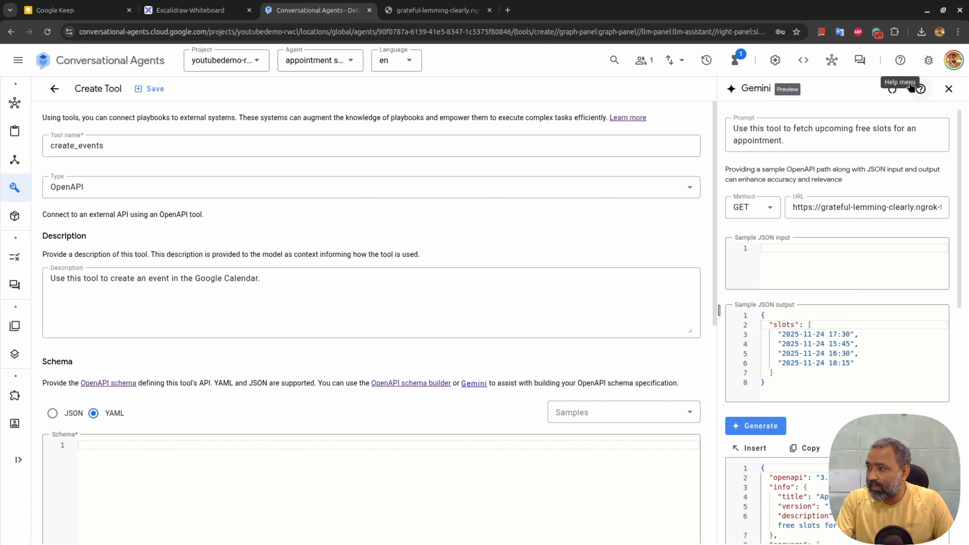
scroll(904, 305, down, 5)
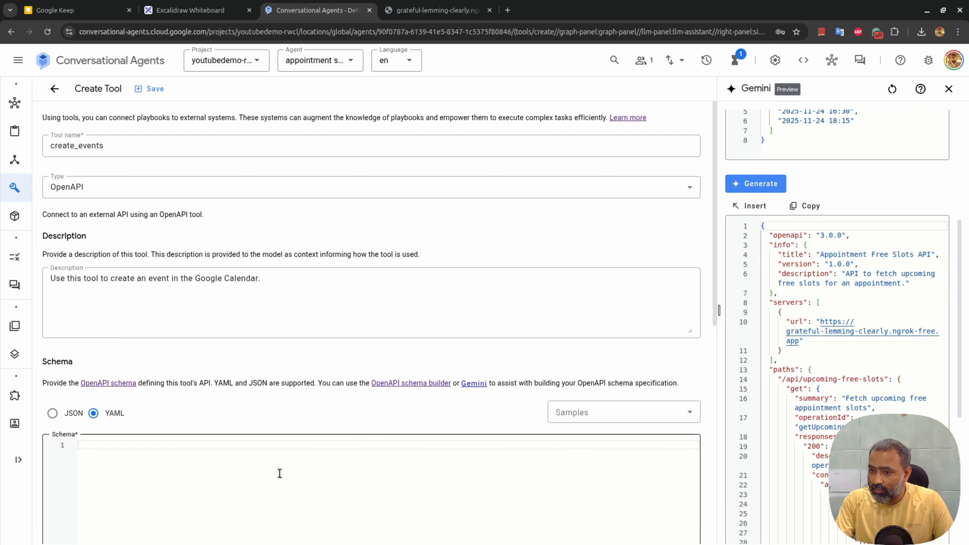
scroll(277, 472, down, 5)
scroll(287, 338, up, 5)
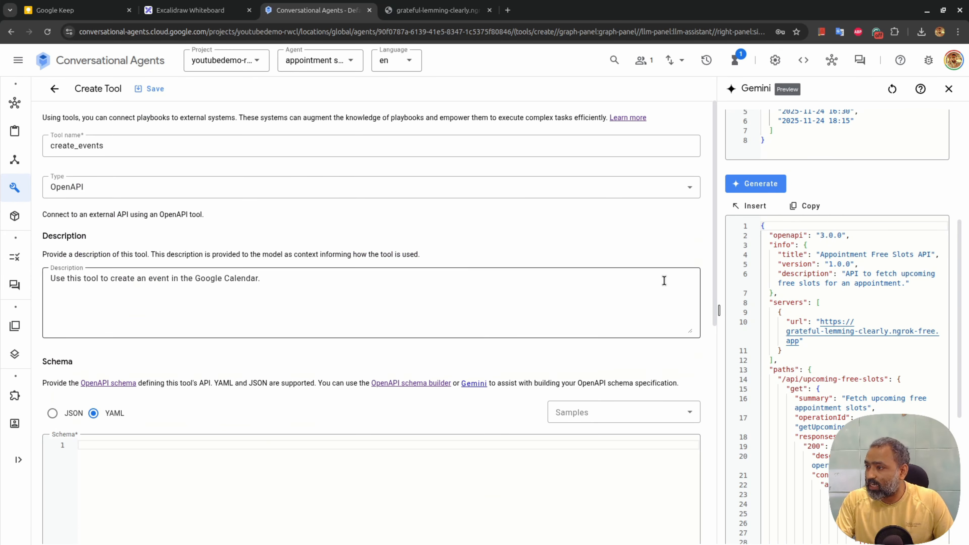
scroll(822, 264, up, 5)
click(892, 89)
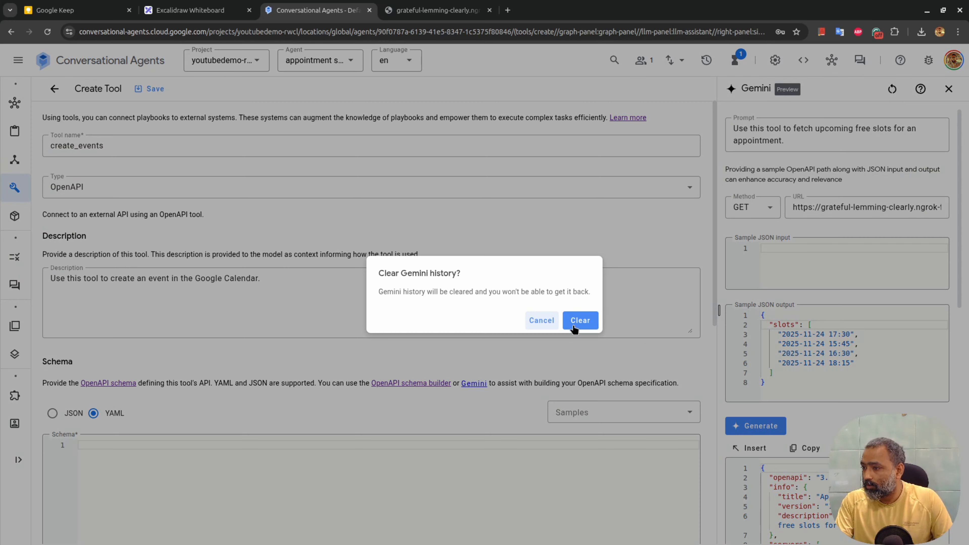
click(578, 321)
Copy the tool description into the Gemini prompt, choose POST and paste the ngrok URL
triple_click(290, 279)
key(ctrl+c)
click(757, 133)
key(ctrl+v)
click(753, 199)
click(756, 250)
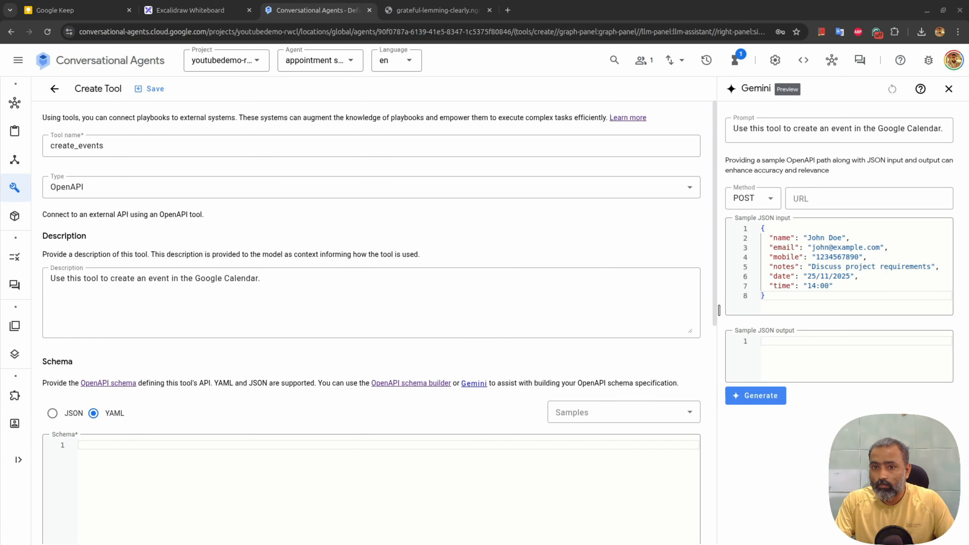
click(815, 196)
key(ctrl+v)
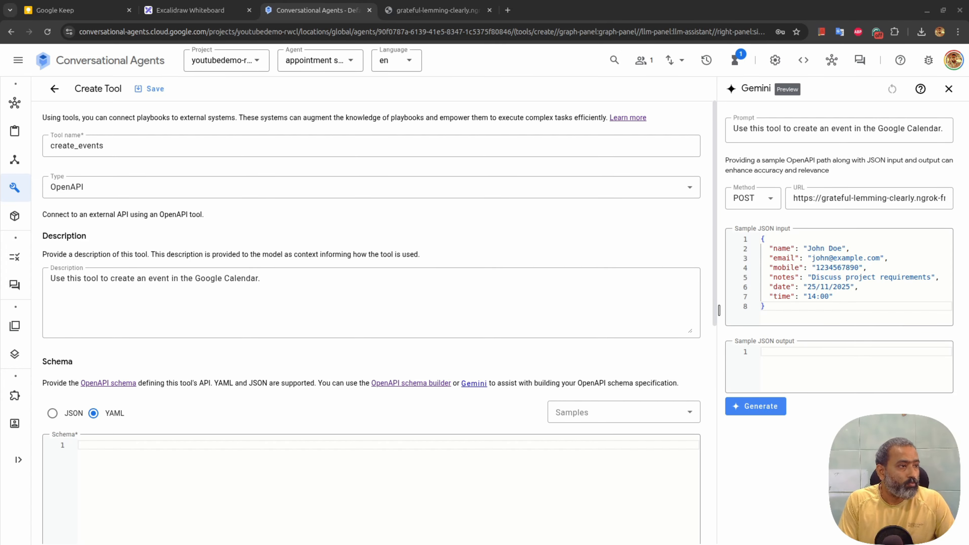
Replace sample input values with 'Name of the user', 'Email of the user', 'Mobile number of the user', 'Appointment notes'
drag(807, 249, 832, 248)
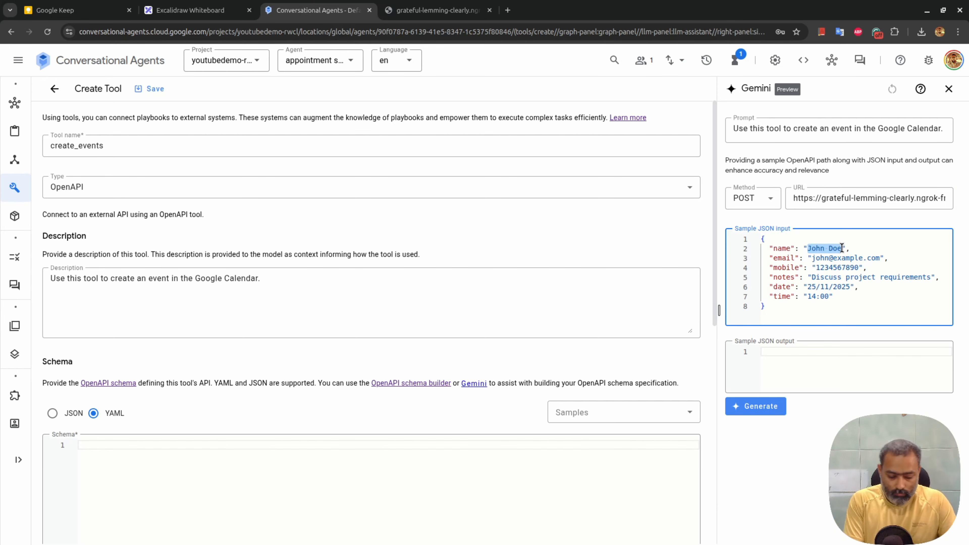
text(Name of the user)
key(Down)
key(Right)
key(BackSpace)
key(BackSpace)
key(BackSpace)
key(BackSpace)
key(BackSpace)
key(BackSpace)
key(BackSpace)
key(BackSpace)
key(BackSpace)
key(BackSpace)
key(BackSpace)
key(BackSpace)
key(BackSpace)
key(BackSpace)
key(BackSpace)
key(BackSpace)
text(Email of the use)
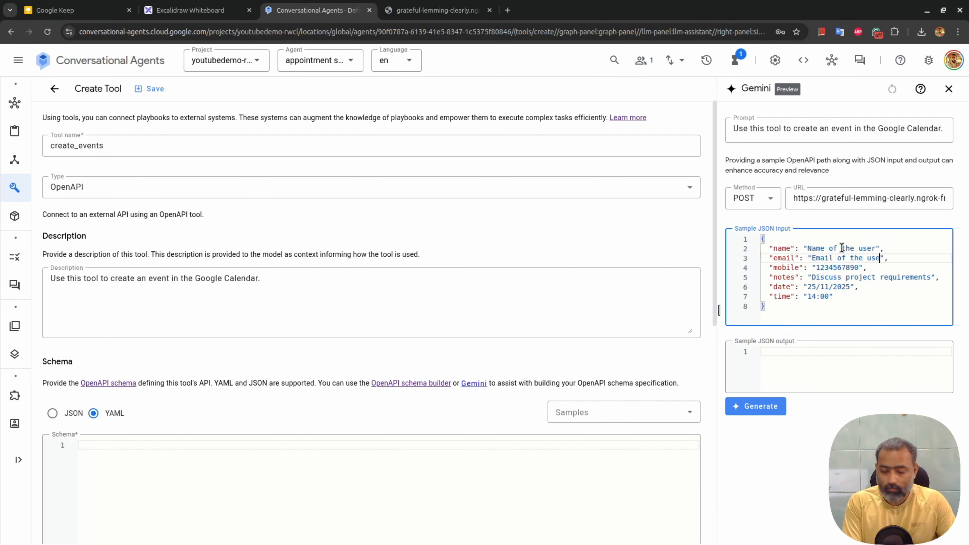
text(r)
key(Down)
key(Left)
key(Left)
key(BackSpace)
key(BackSpace)
key(BackSpace)
key(BackSpace)
key(BackSpace)
key(BackSpace)
key(BackSpace)
key(BackSpace)
key(BackSpace)
key(BackSpace)
text(Mobile number of the user)
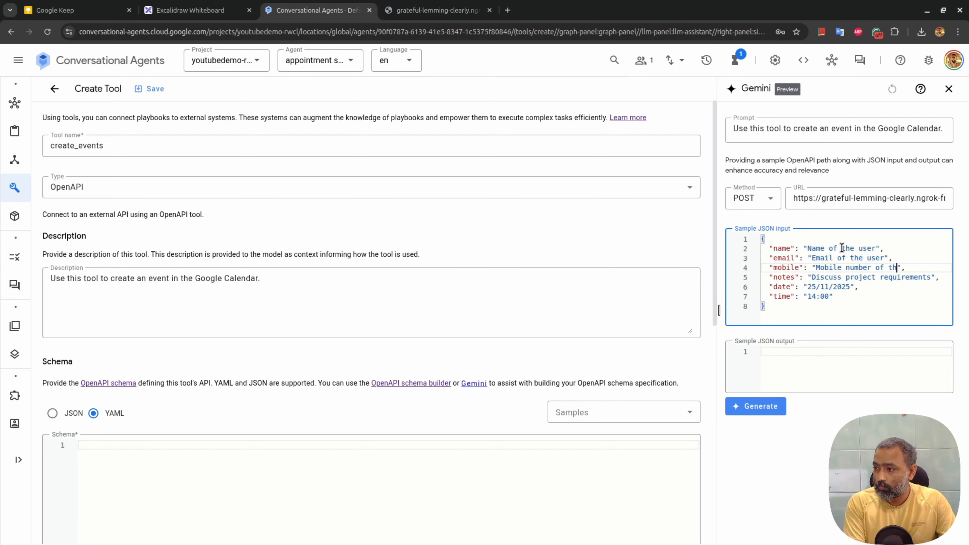
key(Down)
key(ctrl+shift+Left)
key(ctrl+shift+Left)
key(ctrl+shift+Left)
key(ctrl+shift+Right)
text(A)
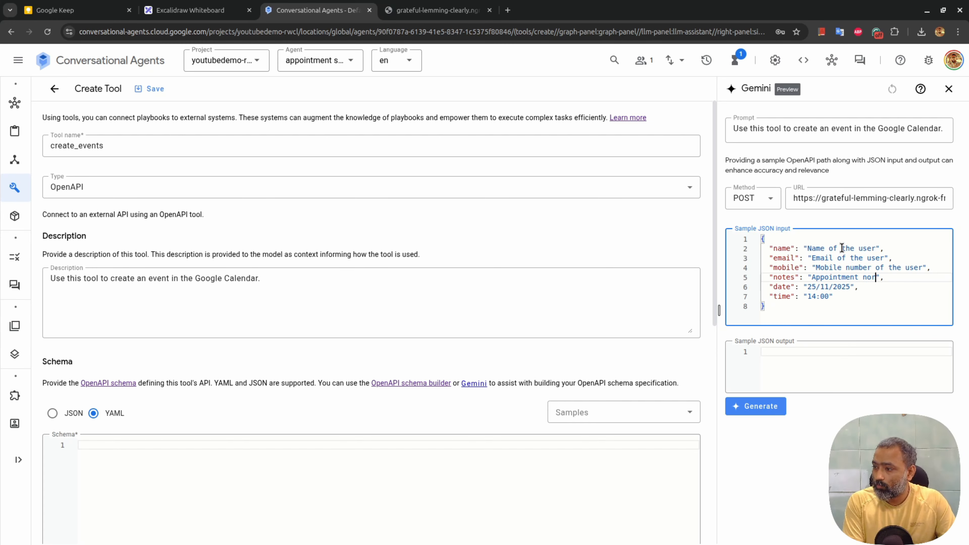
text(ppointment notes)
Describe the sample date as yyyy mm dd format and time as 'Time of the appointment in HH:mm'
key(Down)
key(ctrl+shift+Left)
key(ctrl+shift+Left)
key(ctrl+shift+Left)
key(ctrl+shift+Left)
key(ctrl+shift+Left)
key(Left)
text(Date of the appointment)
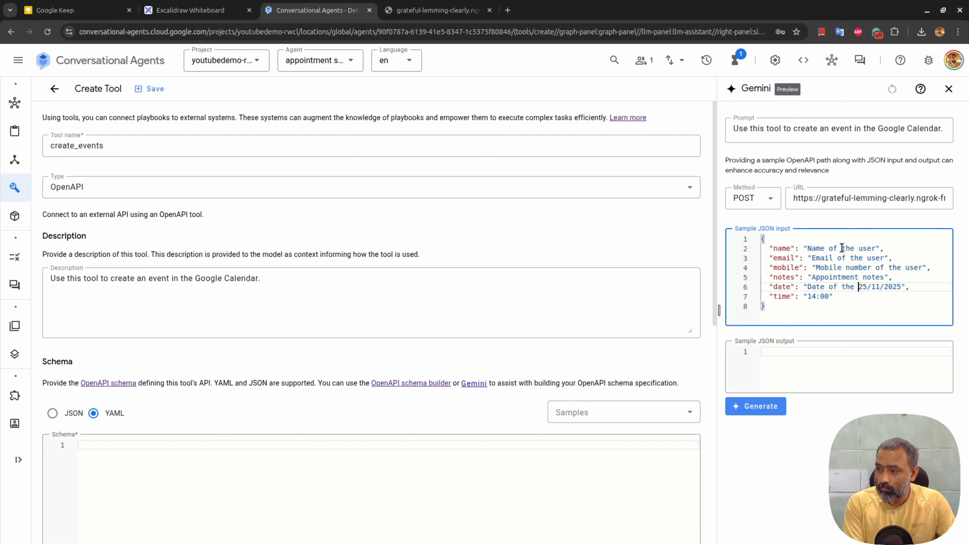
text( in)
key(Down)
key(Left)
key(Left)
text(format)
key(ctrl+Left)
key(Left)
key(BackSpace)
key(BackSpace)
key(BackSpace)
key(BackSpace)
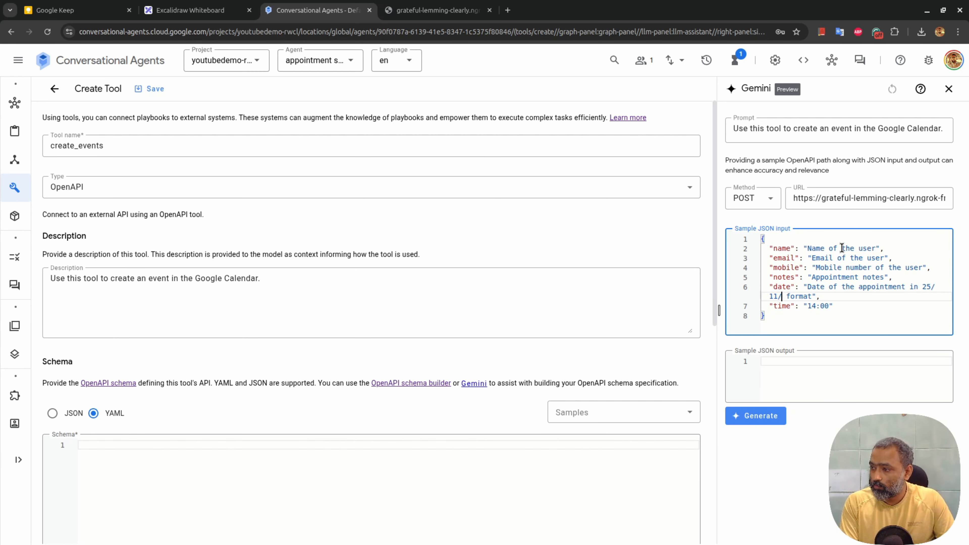
text(yyyy)
key(Left)
key(Left)
key(Left)
key(Left)
key(Left)
key(BackSpace)
key(BackSpace)
text(mm)
key(Left)
key(Left)
key(Left)
key(BackSpace)
key(BackSpace)
text(dd)
key(Down)
key(Down)
key(Left)
key(ctrl+shift+Left)
key(ctrl+shift+Left)
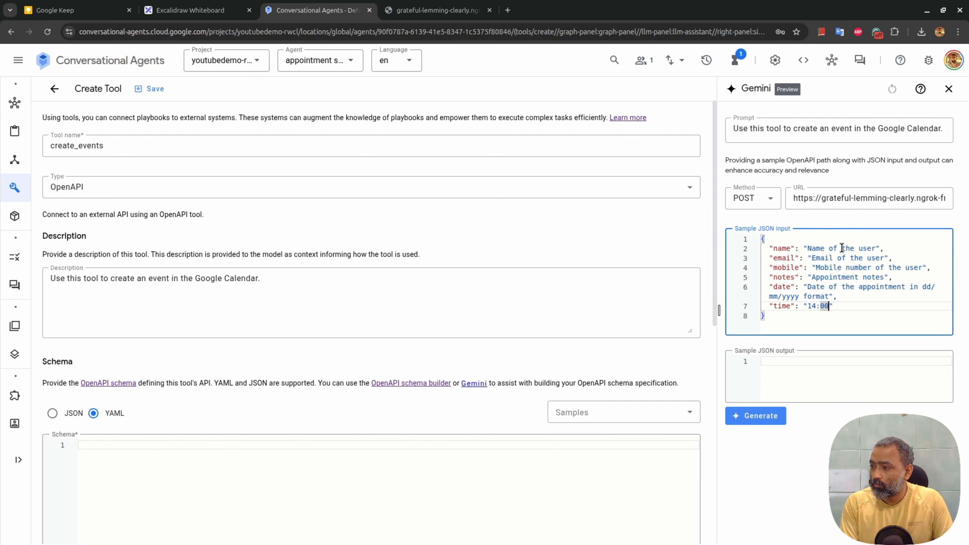
text(Time of the appointment in )
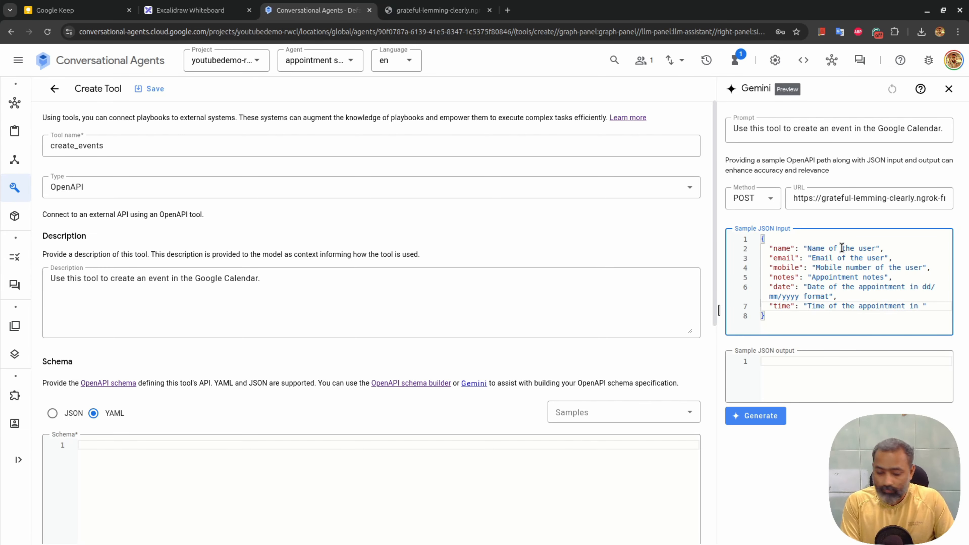
text(HH:mm)
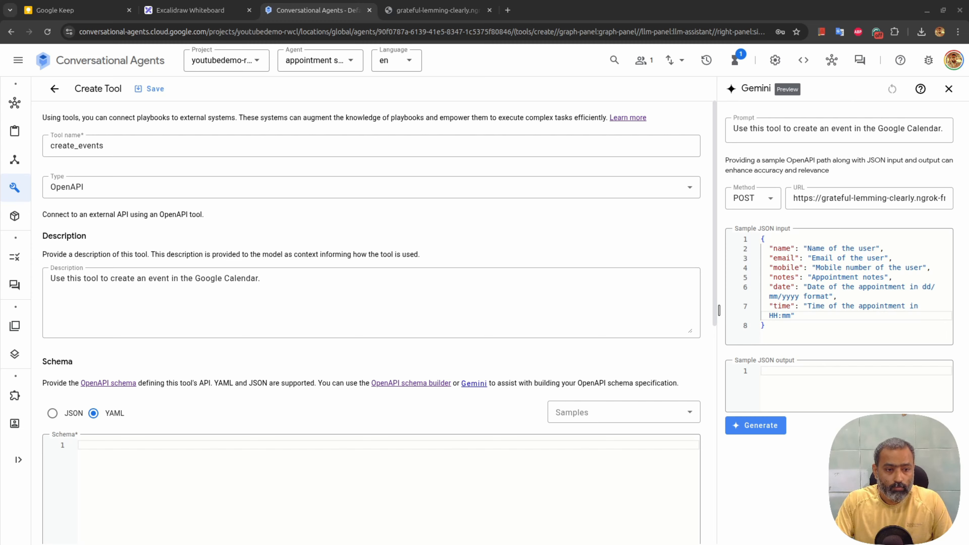
Write sample output JSON with "message": "Success message" and "link": "Event link"
click(824, 398)
text({)
key(Return)
text("message")
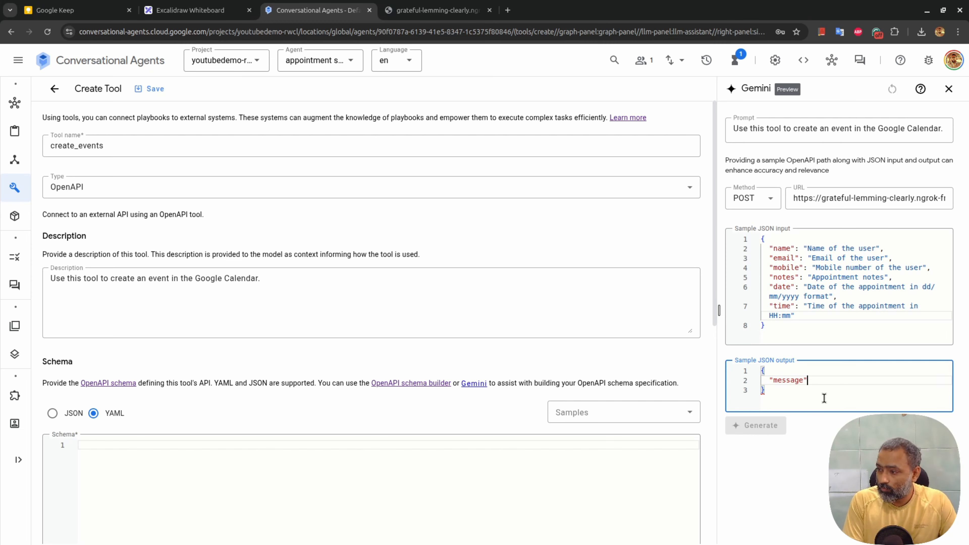
text(: "Success message",)
key(Return)
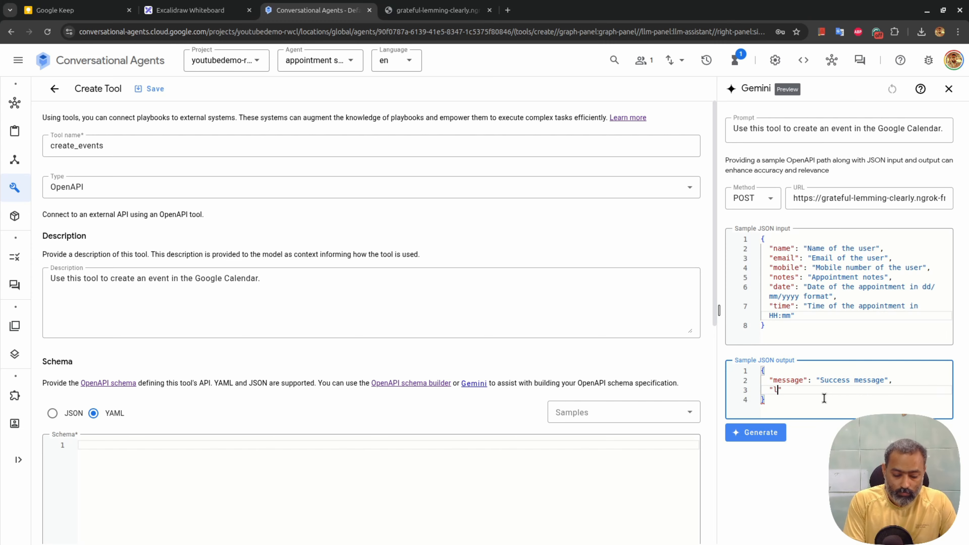
text("link": "Event link)
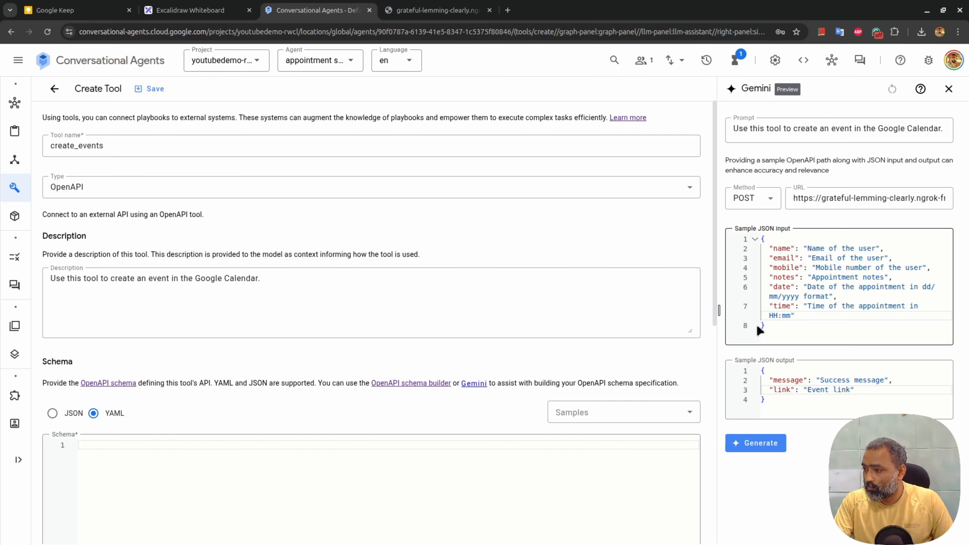
Generate the OpenAPI spec with Gemini and insert it into the tool's schema
click(763, 444)
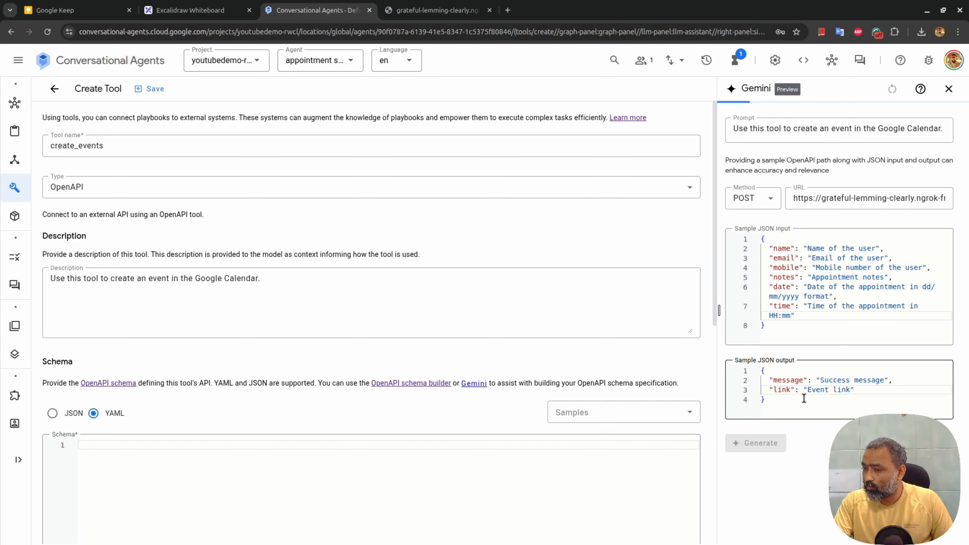
click(749, 162)
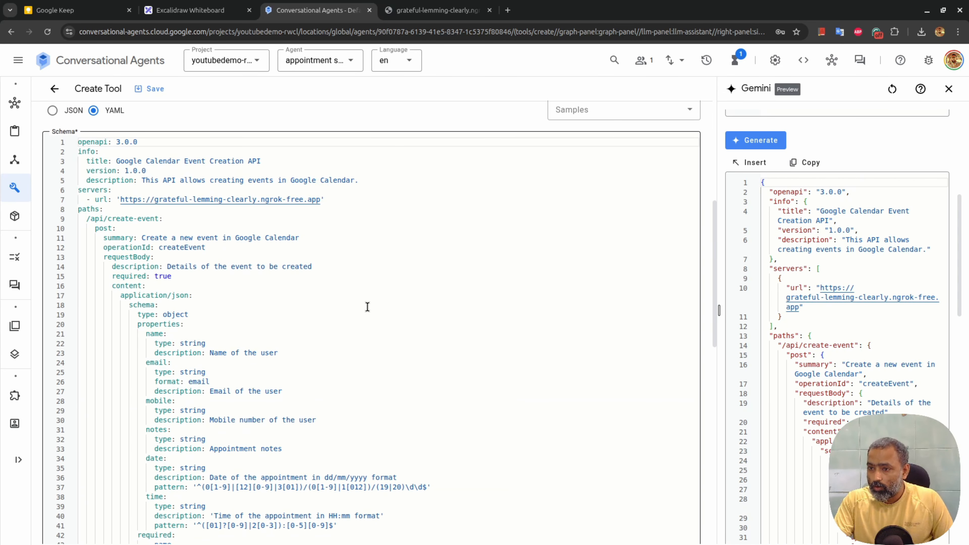
scroll(367, 306, down, 5)
scroll(367, 307, up, 3)
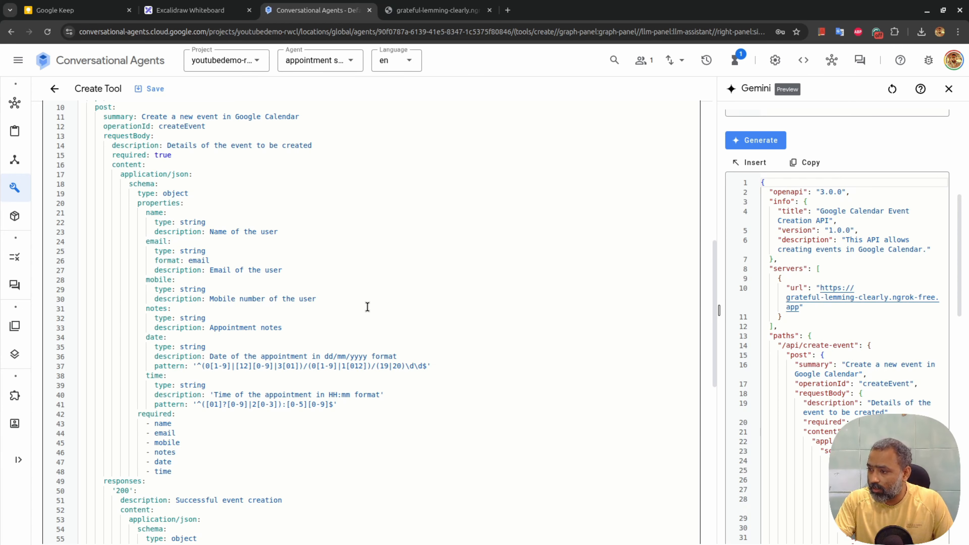
Use API key authentication with header x-api-key and a pasted raw secret, then save the tool
scroll(367, 307, down, 5)
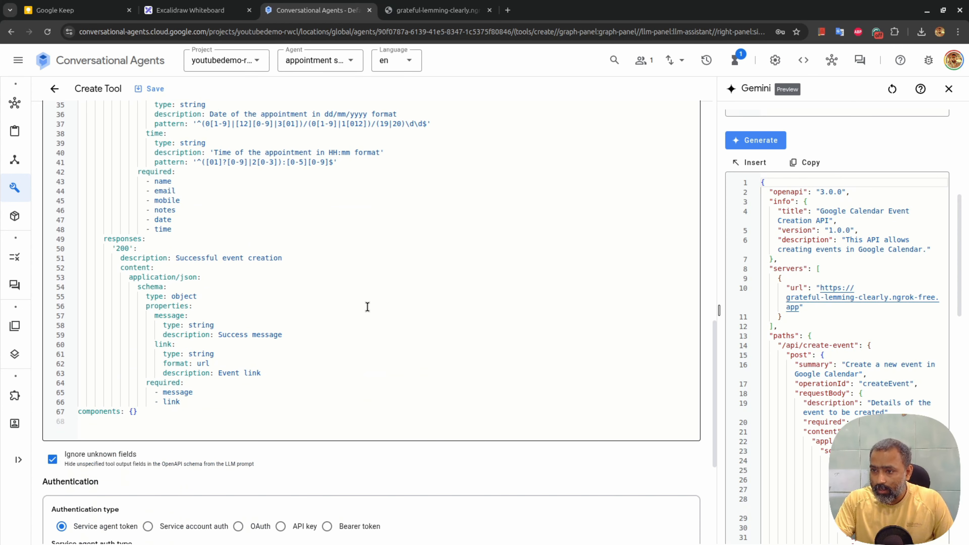
scroll(367, 307, down, 4)
scroll(367, 306, up, 7)
scroll(368, 306, down, 9)
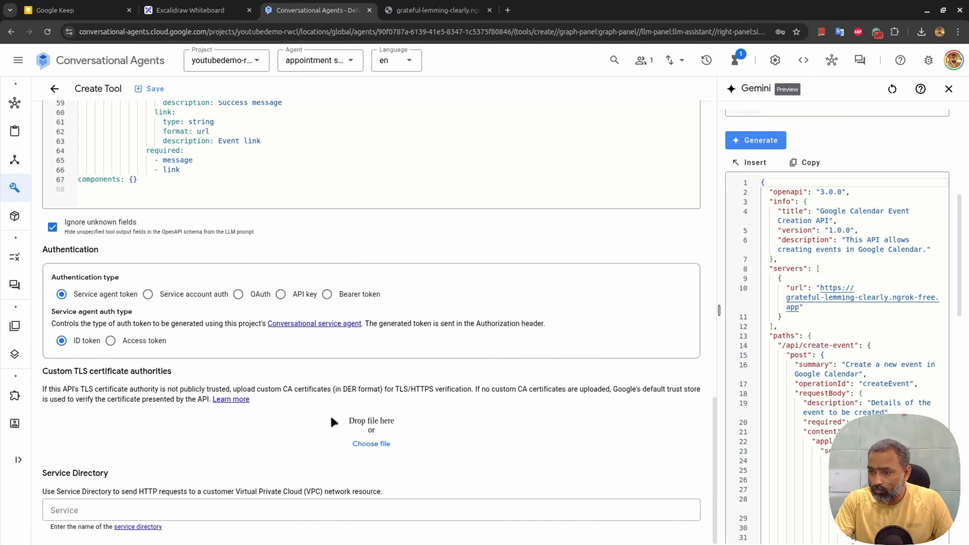
click(280, 294)
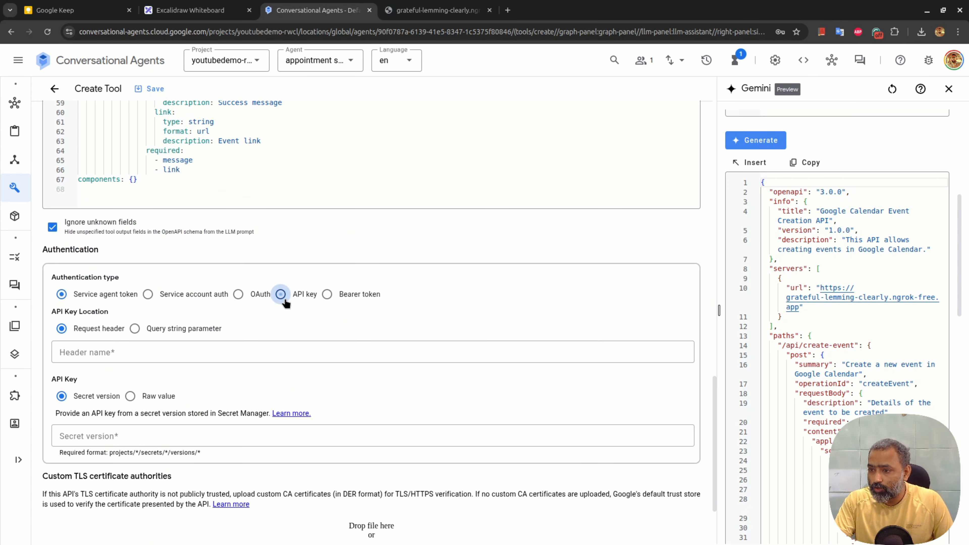
click(163, 359)
text(x-api-key)
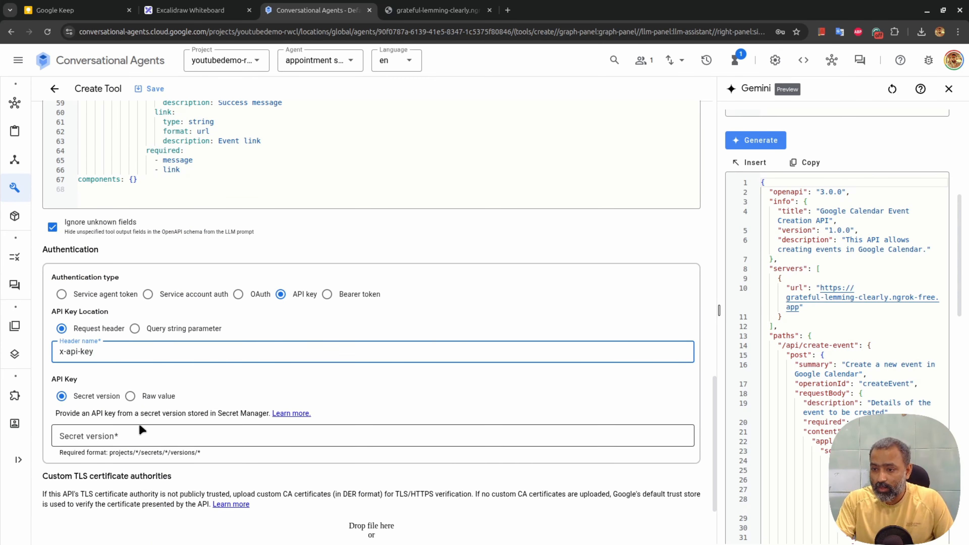
click(130, 396)
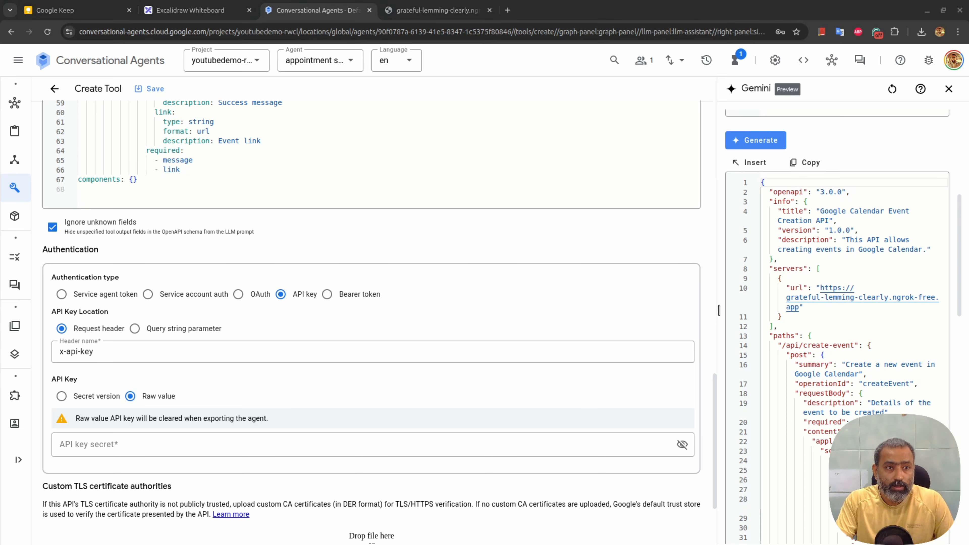
click(169, 443)
key(ctrl+v)
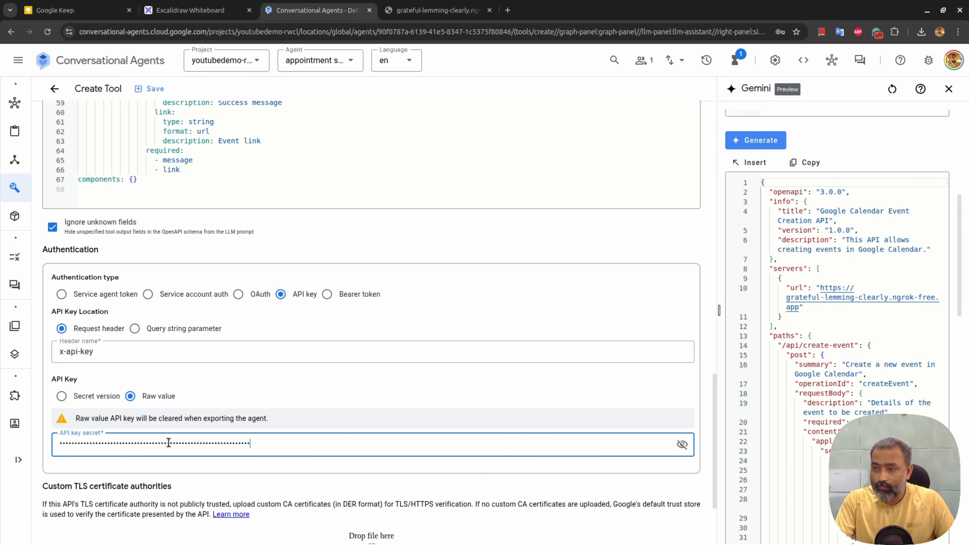
click(141, 85)
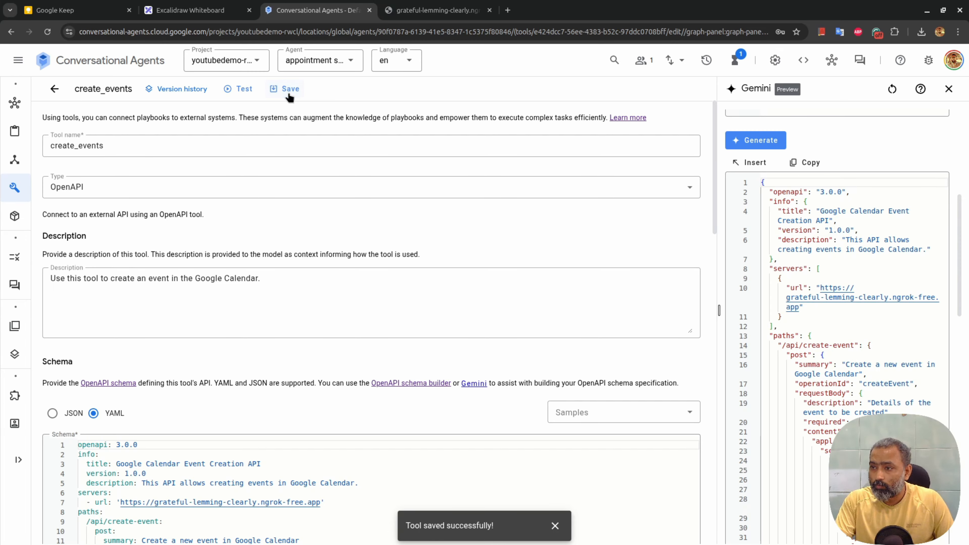
Test create_events with a request body booking 25/11/2025 at 14:00, getting 'Slot is no longer available'
click(949, 89)
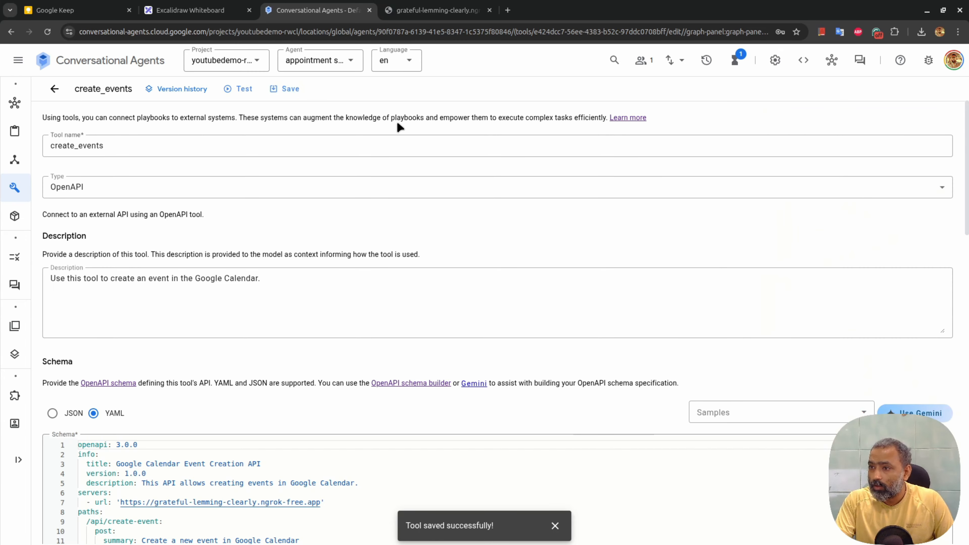
click(239, 89)
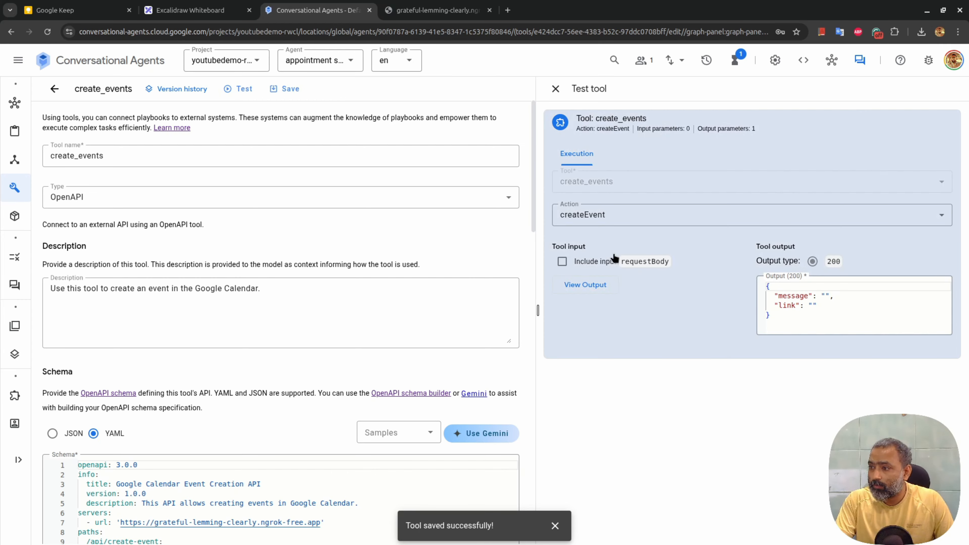
click(561, 262)
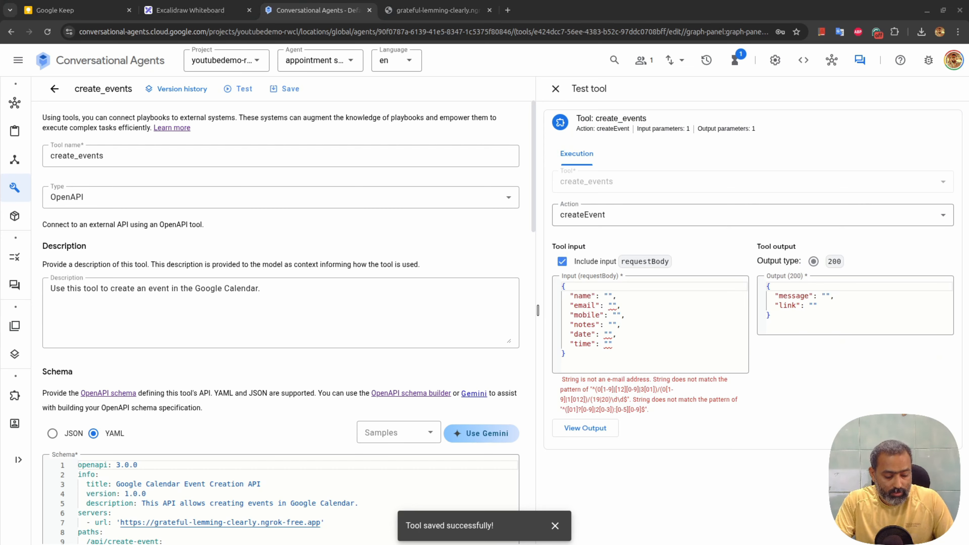
click(657, 351)
key(ctrl+a)
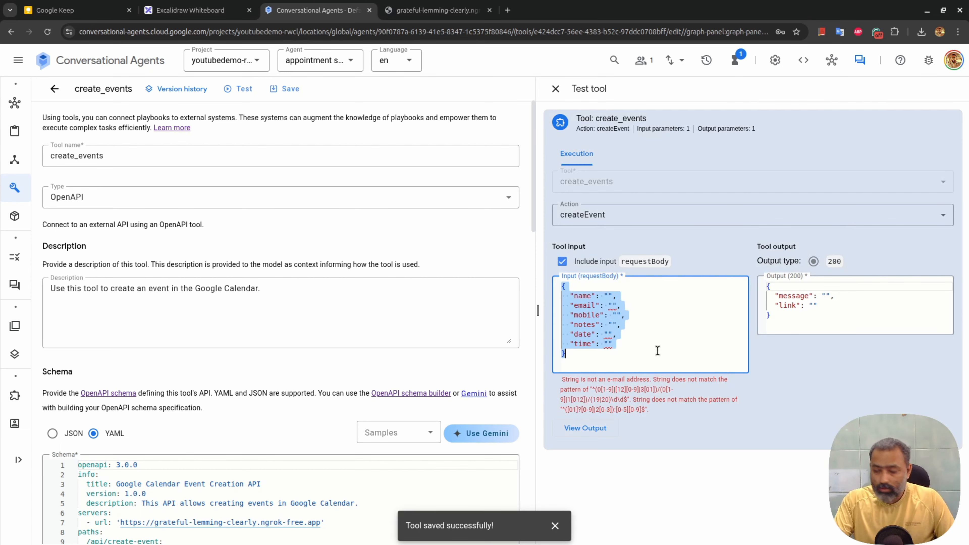
key(ctrl+v)
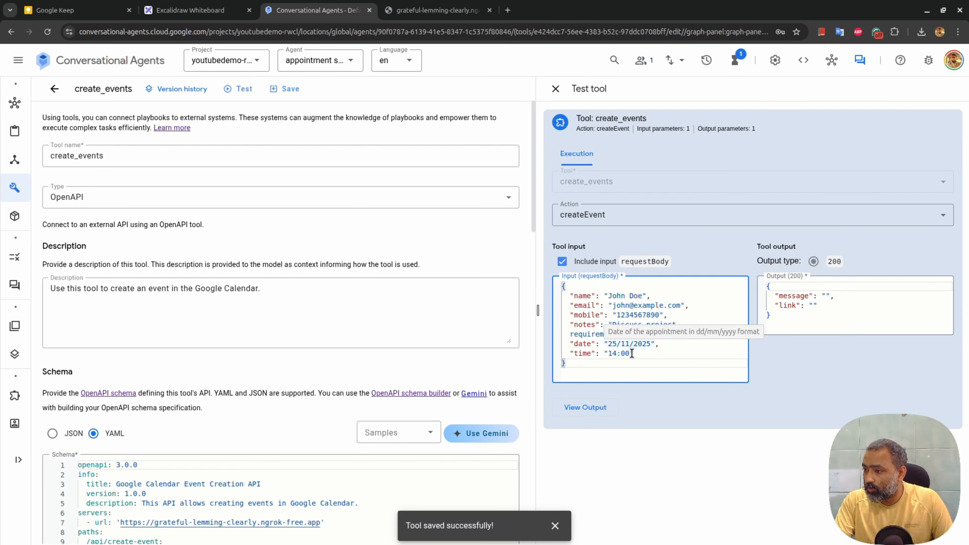
click(592, 406)
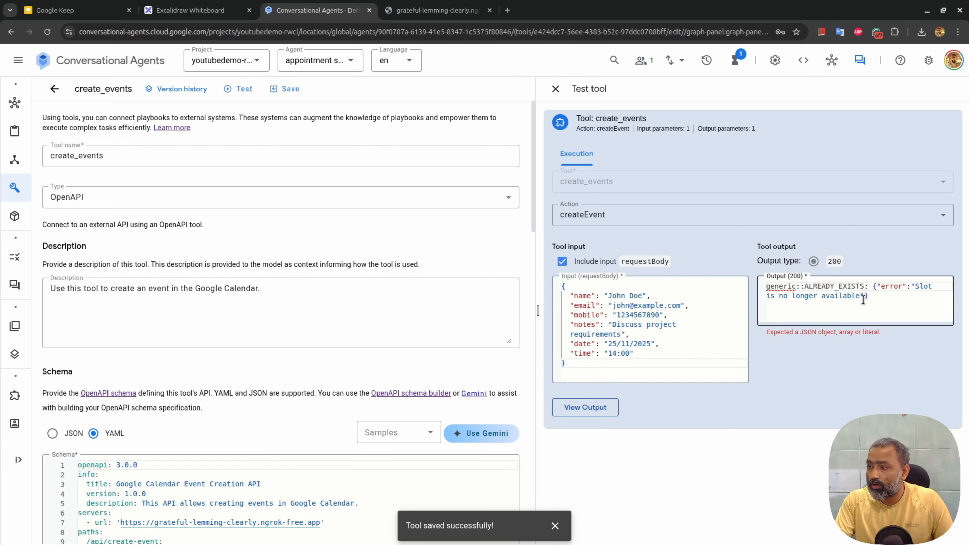
Delete the 14:00 meeting on 25 November 2025 in Google Calendar and return to the agent
click(507, 10)
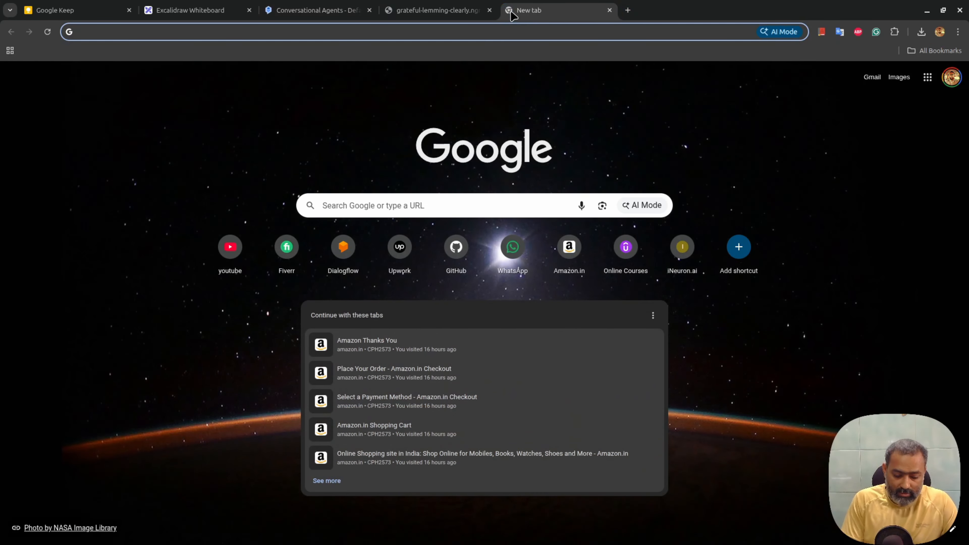
text(calendar.google.com/calendar/u/0/r)
key(Return)
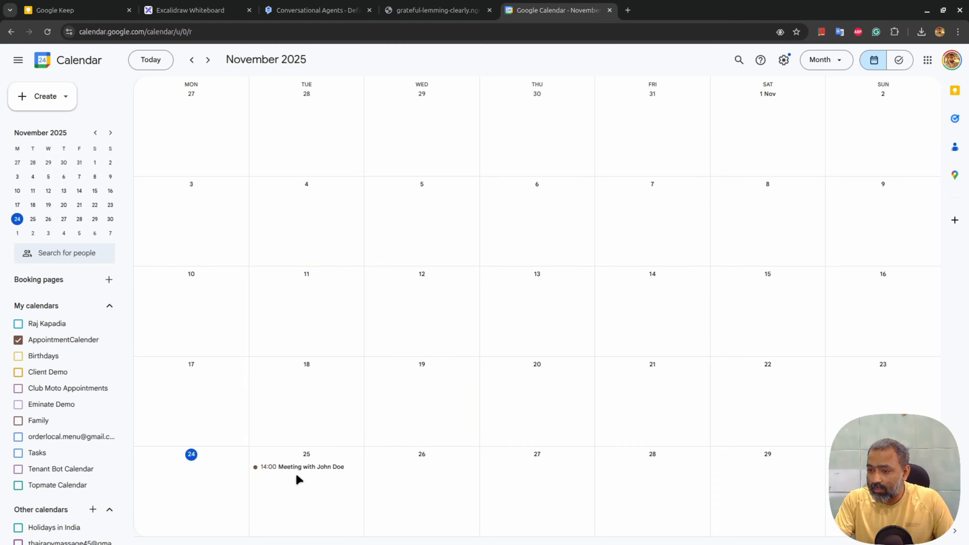
click(308, 469)
click(168, 353)
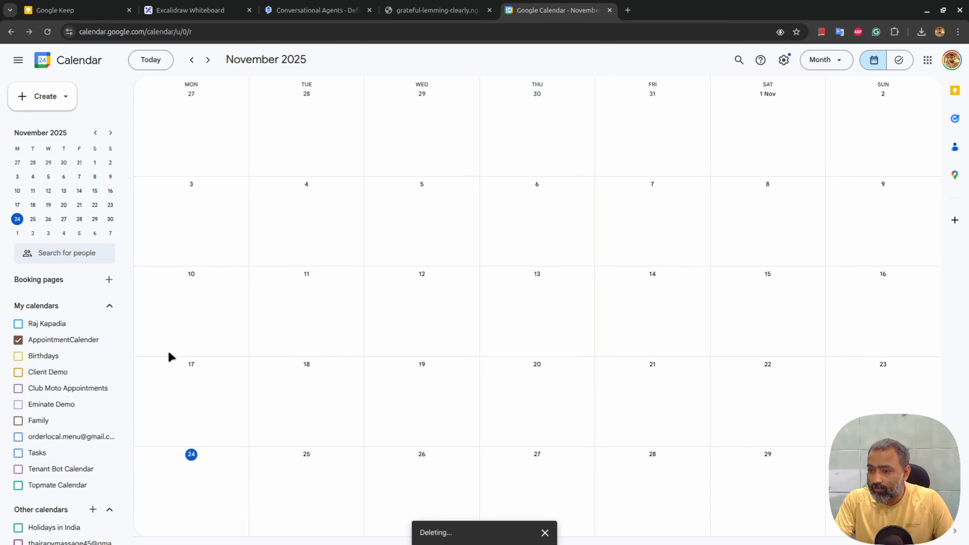
click(305, 11)
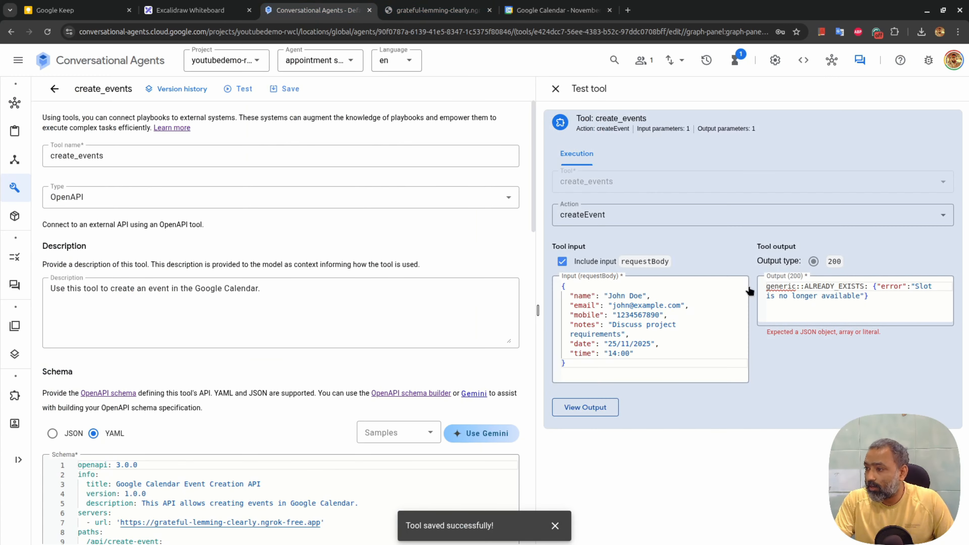
Rerun the create_events test, getting 'Event created successfully' with a calendar event link
click(601, 409)
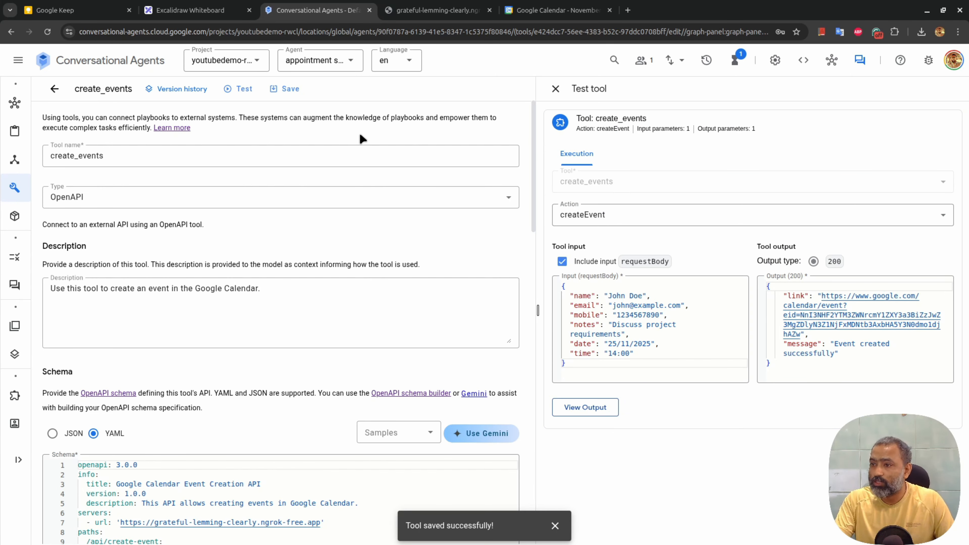
click(283, 96)
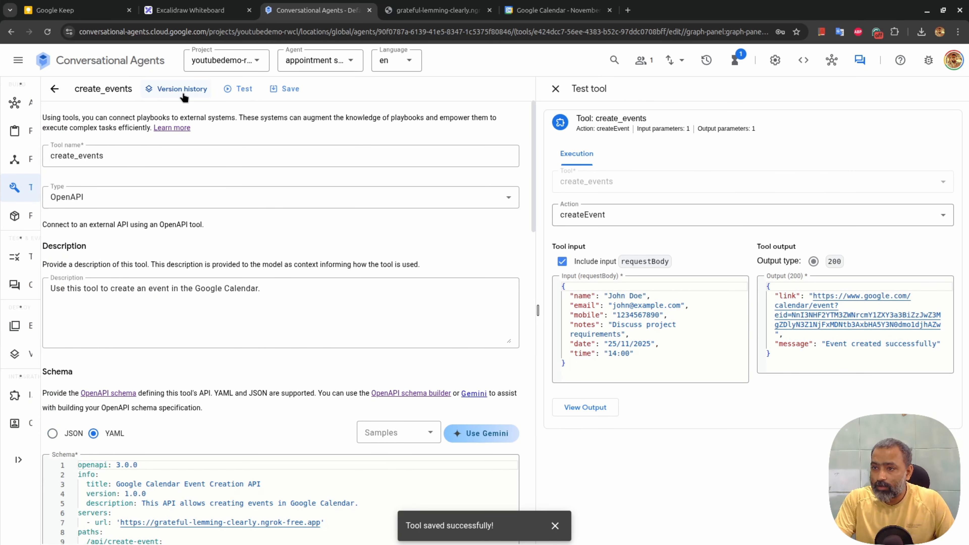
click(100, 88)
Name the new tool check_availability and enter a short appointment description
click(204, 144)
text(check_availa)
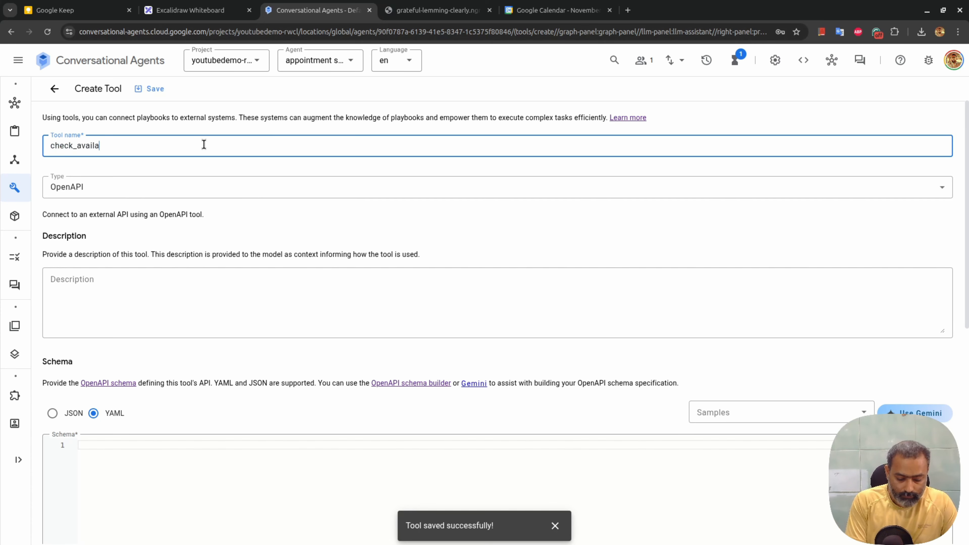
text(bility)
click(187, 325)
text(Use this tpo)
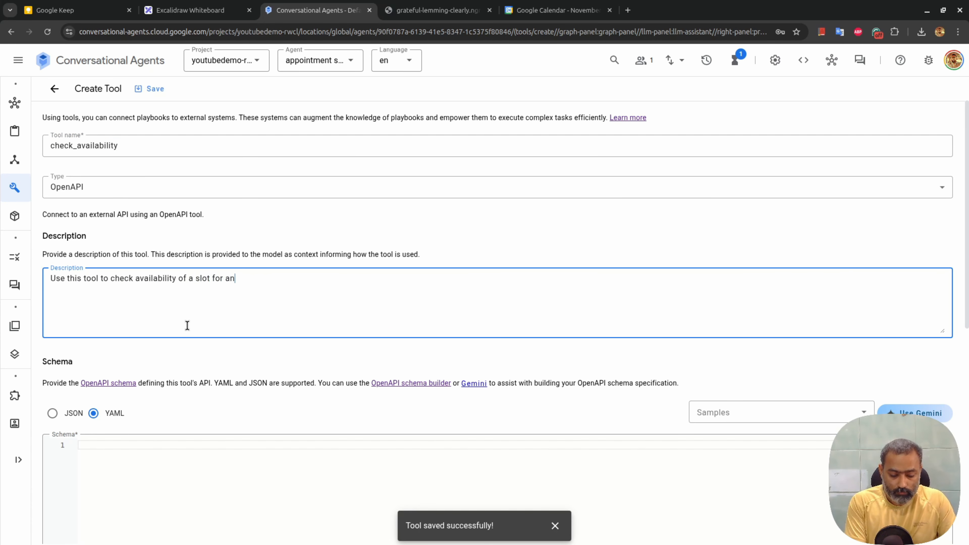
text( appointment.)
Clear Gemini's earlier history and paste the tool description in as its prompt
click(914, 413)
click(126, 309)
key(ctrl+a)
key(ctrl+c)
click(892, 88)
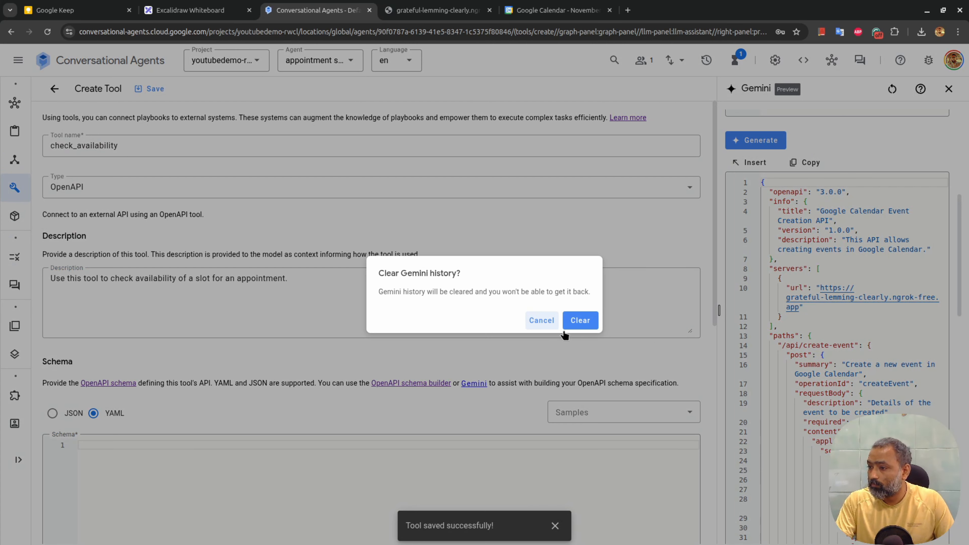
click(570, 323)
click(736, 132)
key(ctrl+v)
Paste a sample date/time input and set the URL to the ngrok address plus /api/check-availability
click(749, 207)
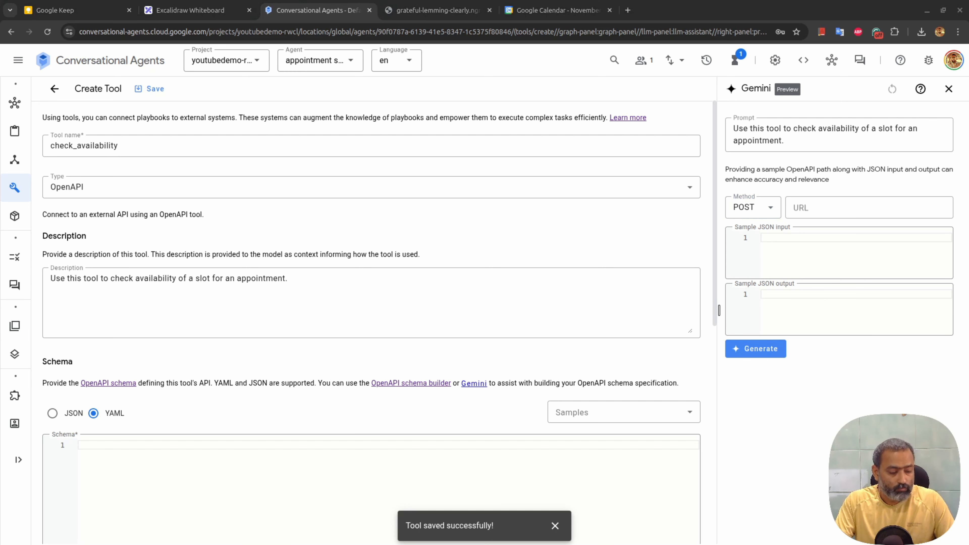
click(801, 258)
text({   "date": "25/12/2024",   "time": "16:00" })
click(848, 216)
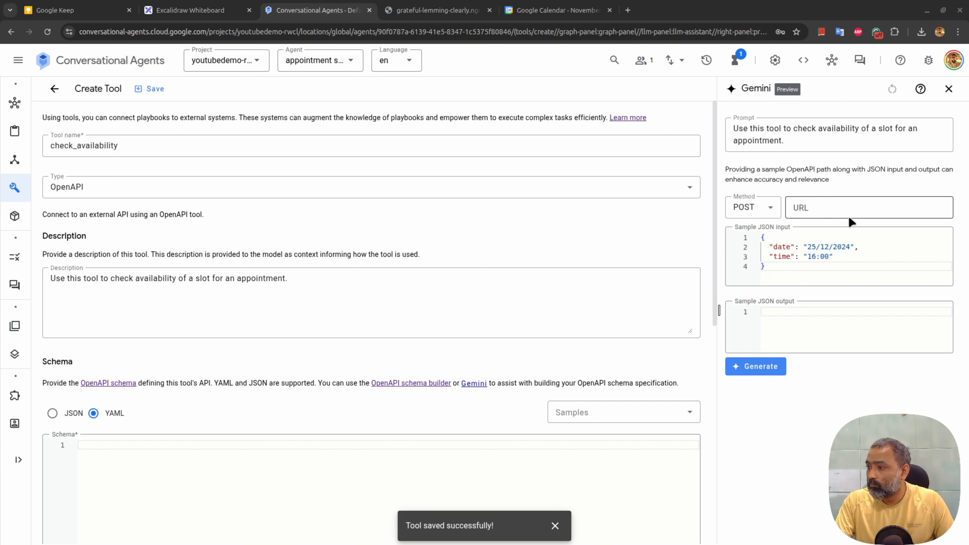
text(https://grateful-lemming-clearly.ngrok-free.app/)
click(866, 220)
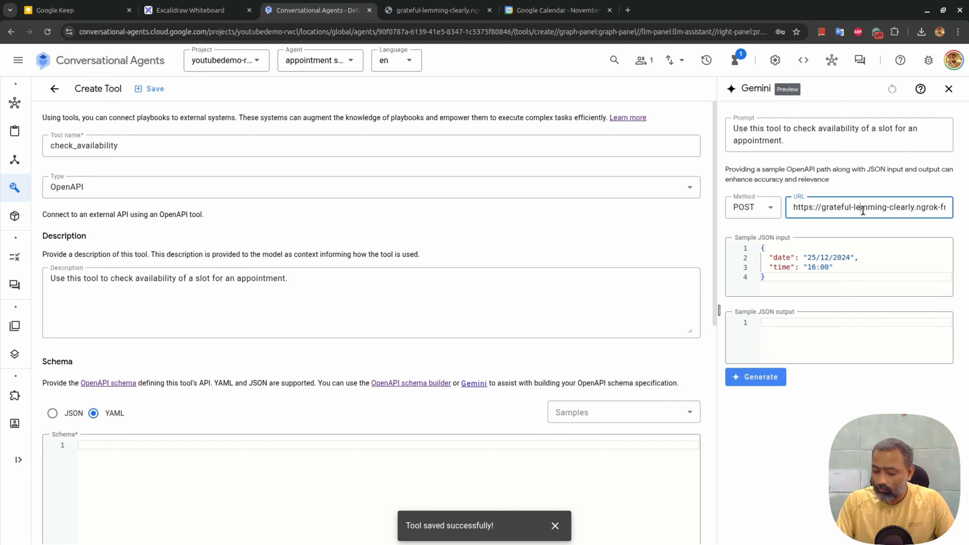
text(api/check-availability)
Describe the sample inputs: date in dd/mm/yyyy format and time in HH:mm format
drag(806, 257, 848, 257)
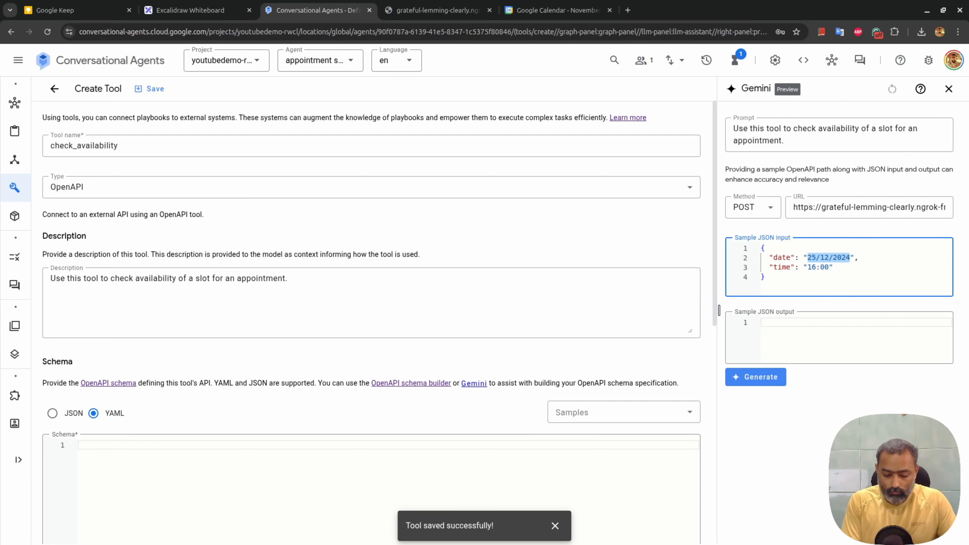
text(Date of the appint)
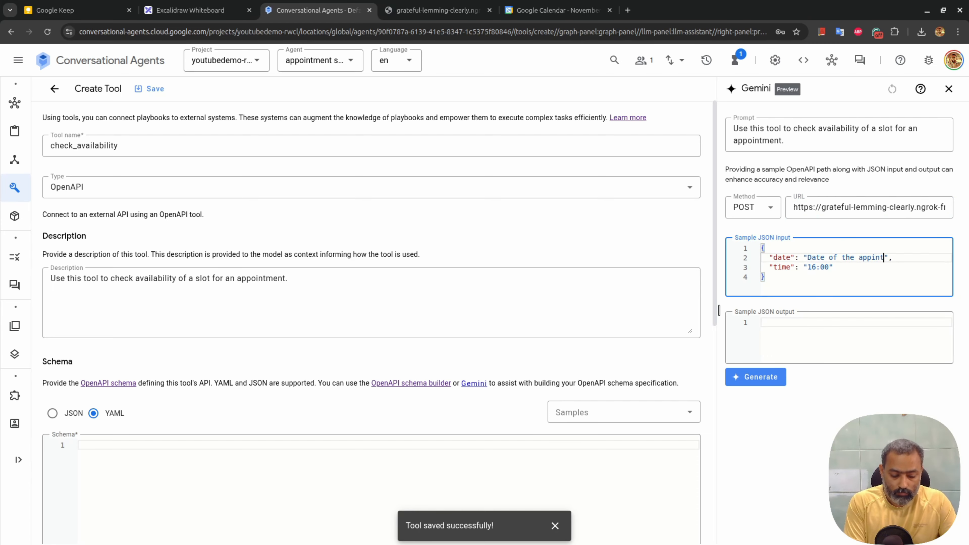
text(ment in dd/mm/yyy format)
key(Down)
key(Left)
key(shift+Right)
key(shift+Right)
key(shift+Right)
key(shift+Right)
key(shift+Right)
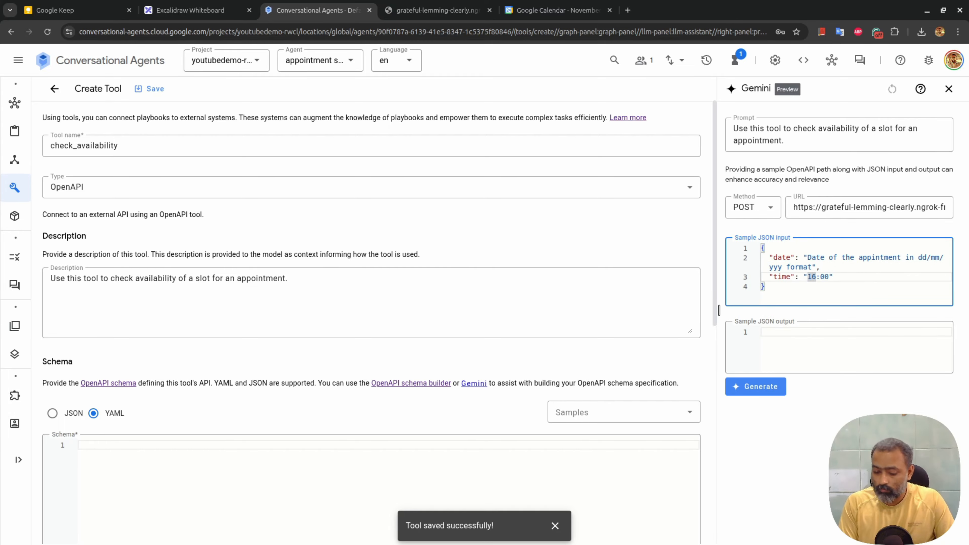
key(BackSpace)
text(Time of the appoi)
text(ntment in HH:mm format)
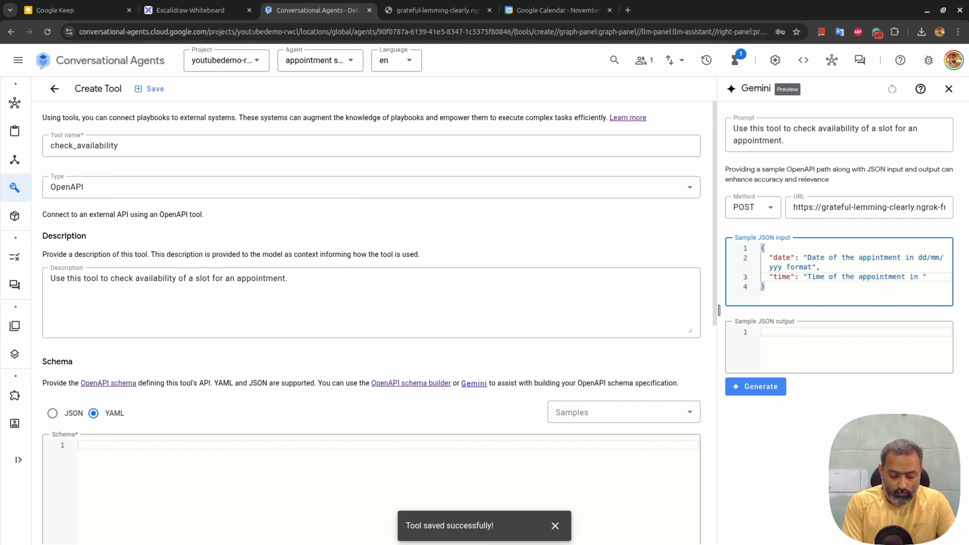
Write a sample JSON output with slot, available and message fields
click(821, 359)
text({)
key(Return)
text("slot": ")
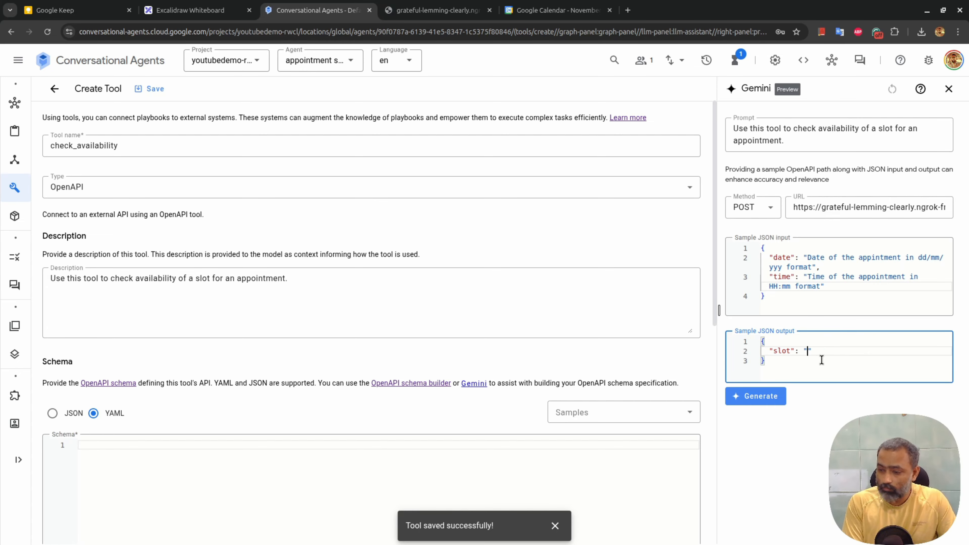
text(Slot date and time",)
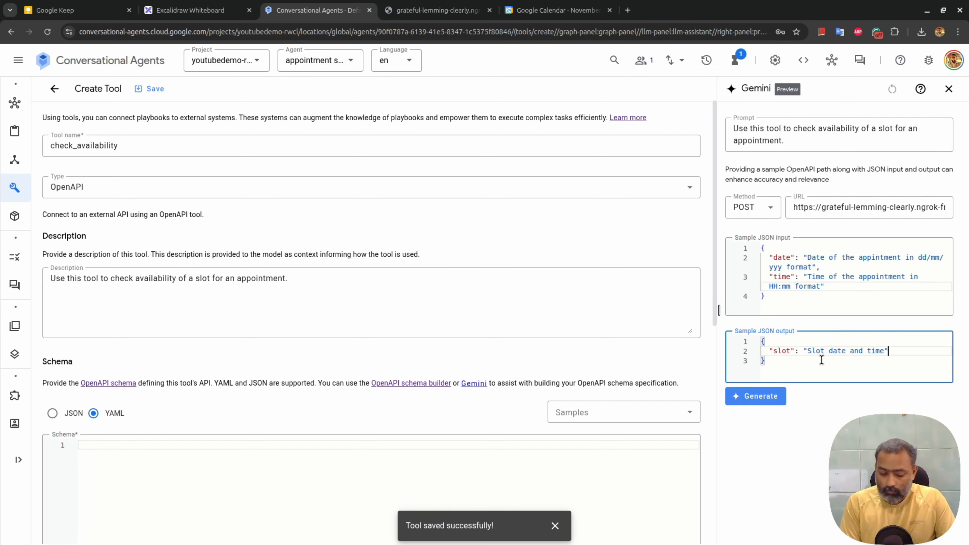
key(Return)
text("available")
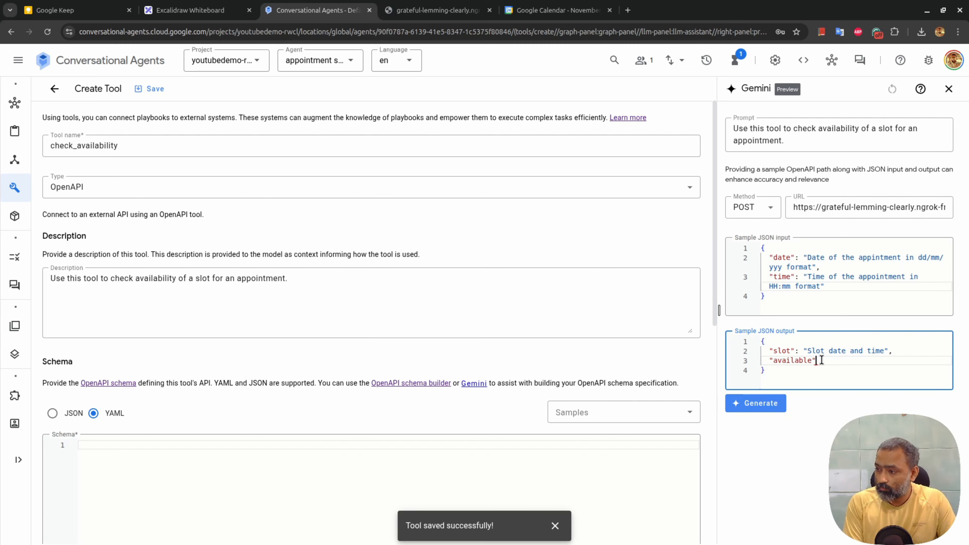
text(: "Boolean status of the slot availabuiltiy)
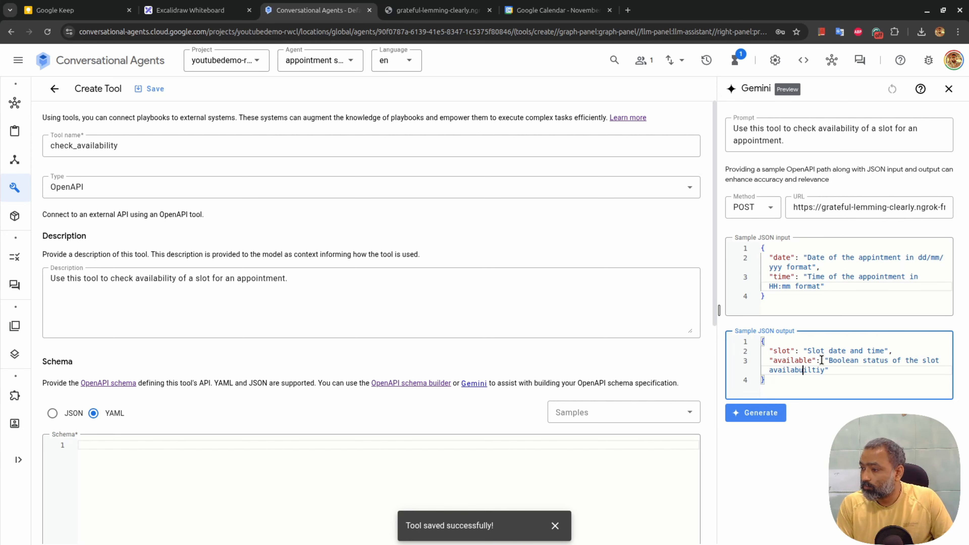
key(BackSpace)
key(End)
text(,)
key(Return)
text(")
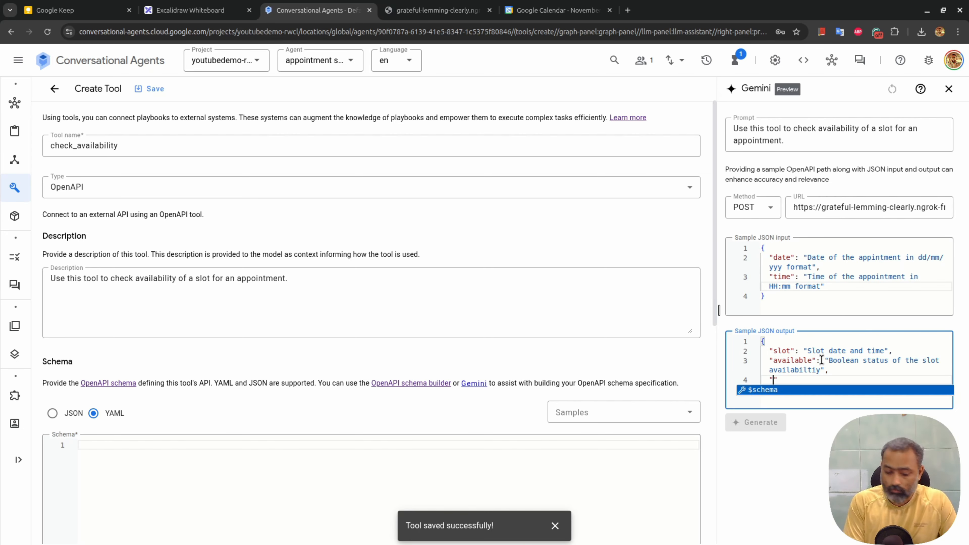
text(message": "Messa)
key(BackSpace)
key(BackSpace)
key(BackSpace)
key(BackSpace)
key(BackSpace)
text(Success meaagse")
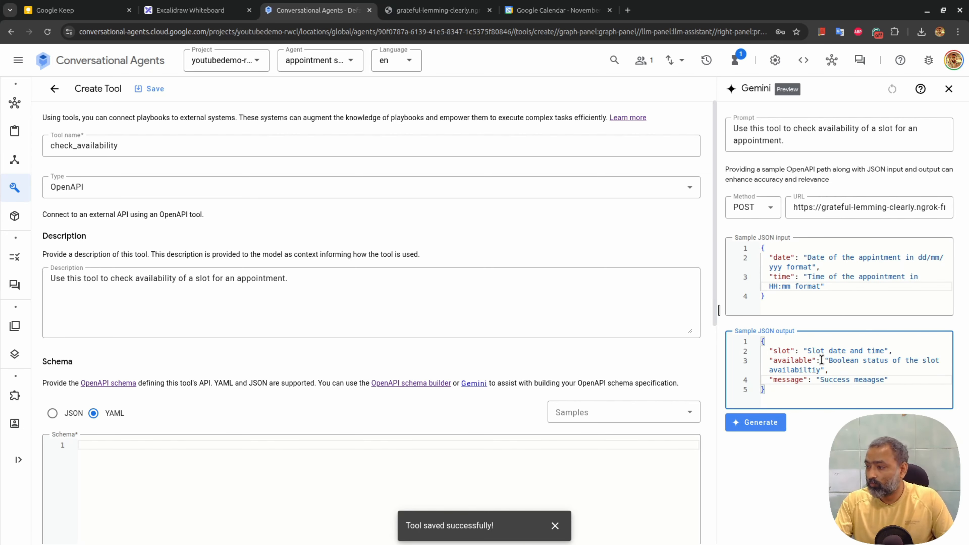
Generate the check_availability OpenAPI schema and scroll through the result
click(757, 422)
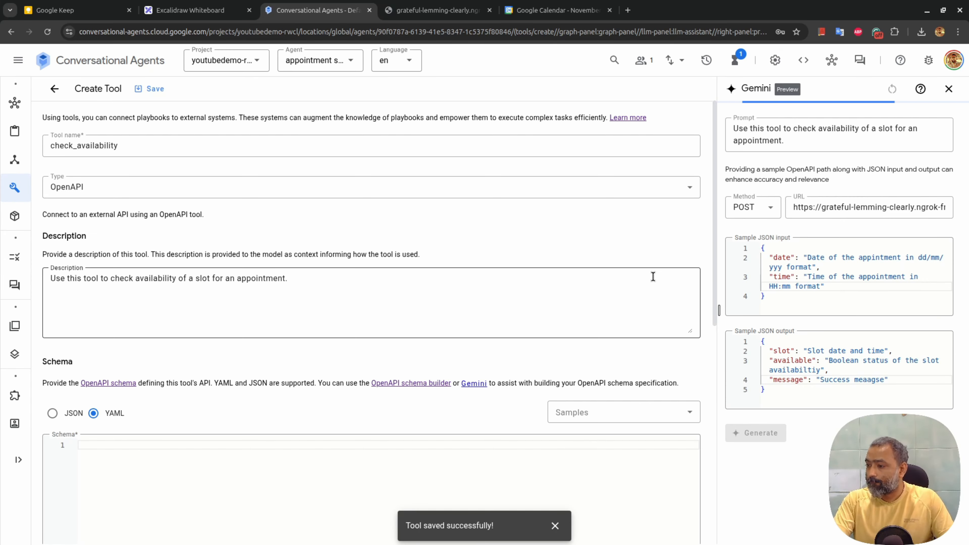
scroll(865, 205, down, 10)
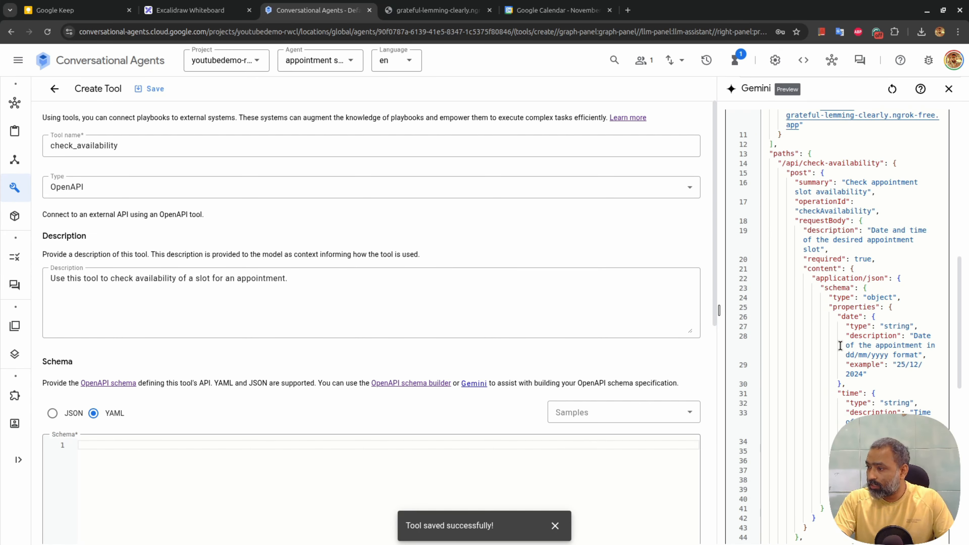
scroll(840, 346, down, 5)
scroll(840, 346, down, 5)
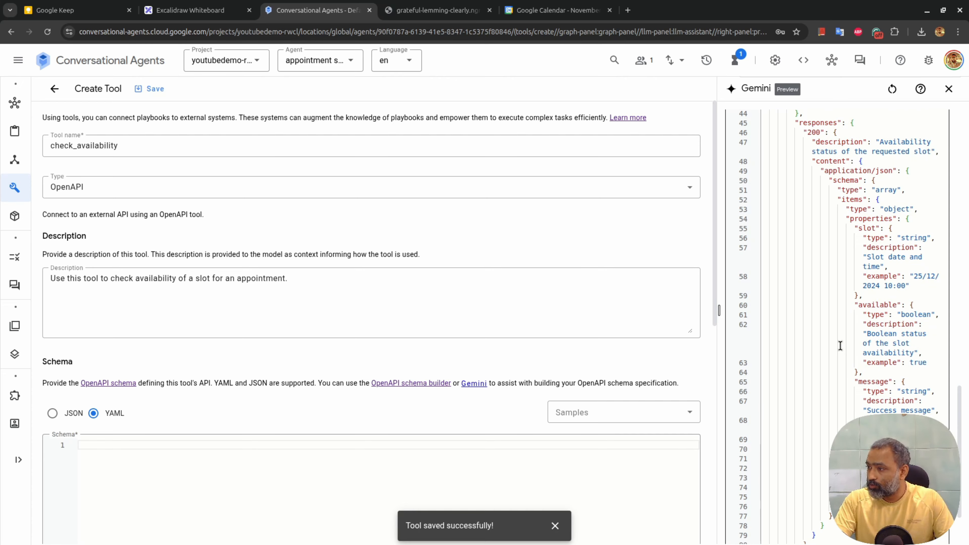
Insert Gemini's generated YAML schema into the check_availability tool
scroll(840, 346, up, 15)
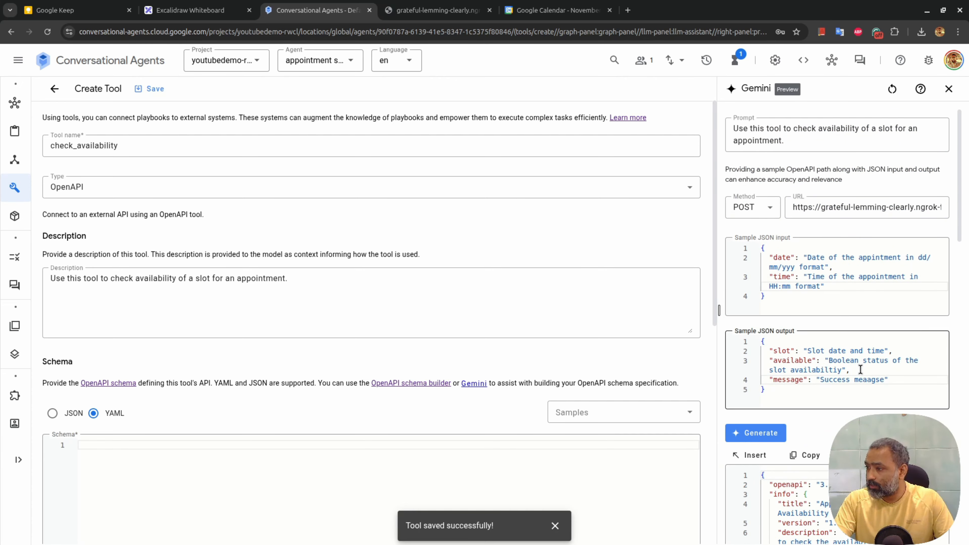
click(749, 455)
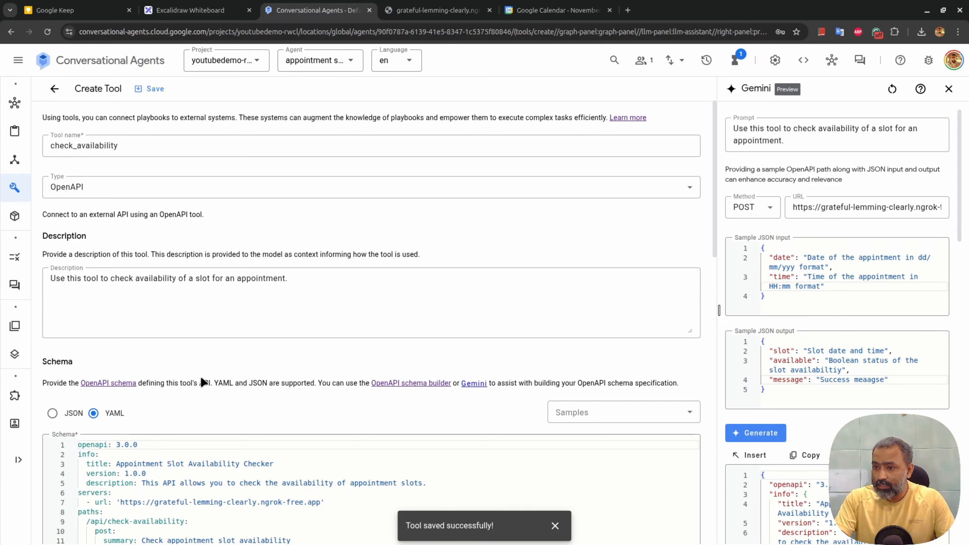
scroll(202, 382, down, 8)
scroll(203, 381, down, 5)
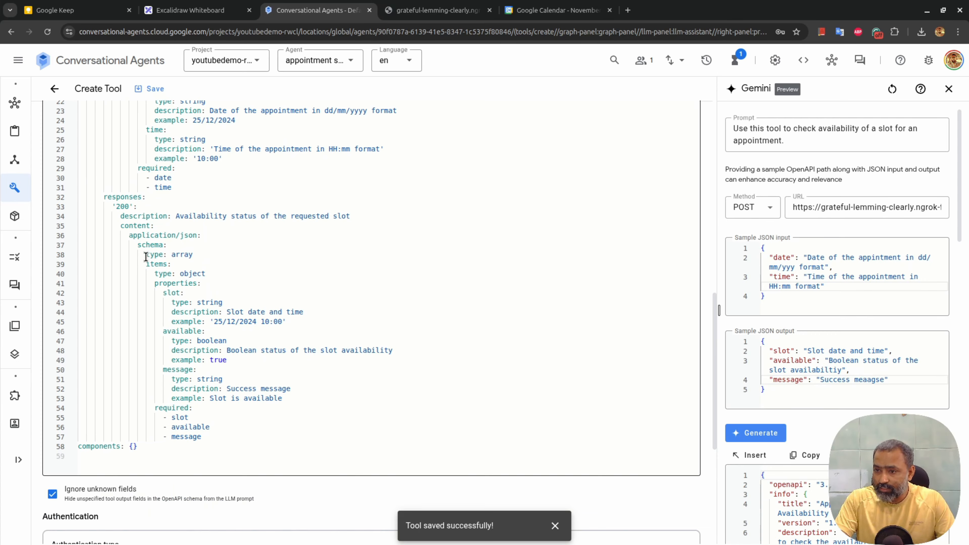
Delete the 'type: array' and 'items:' lines from the 200 response schema
drag(146, 251, 254, 415)
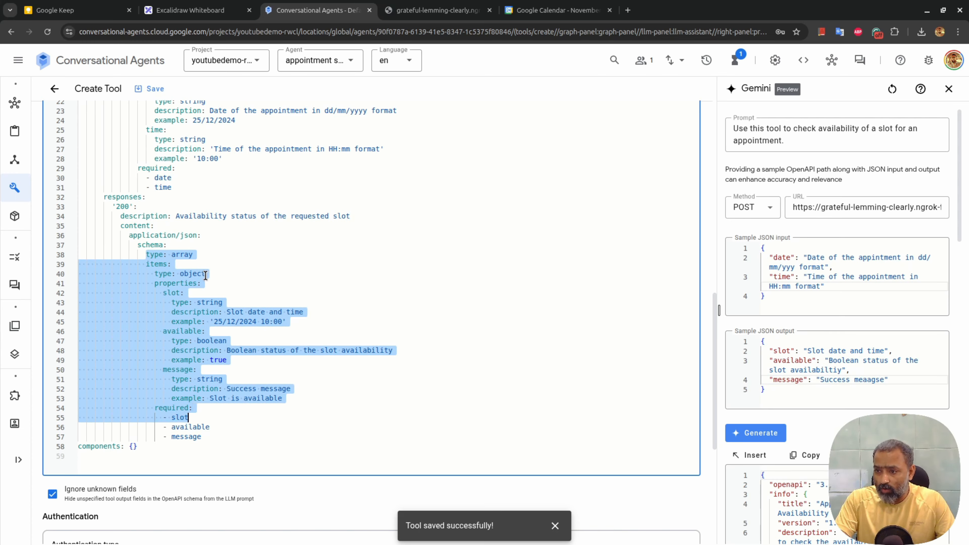
click(835, 350)
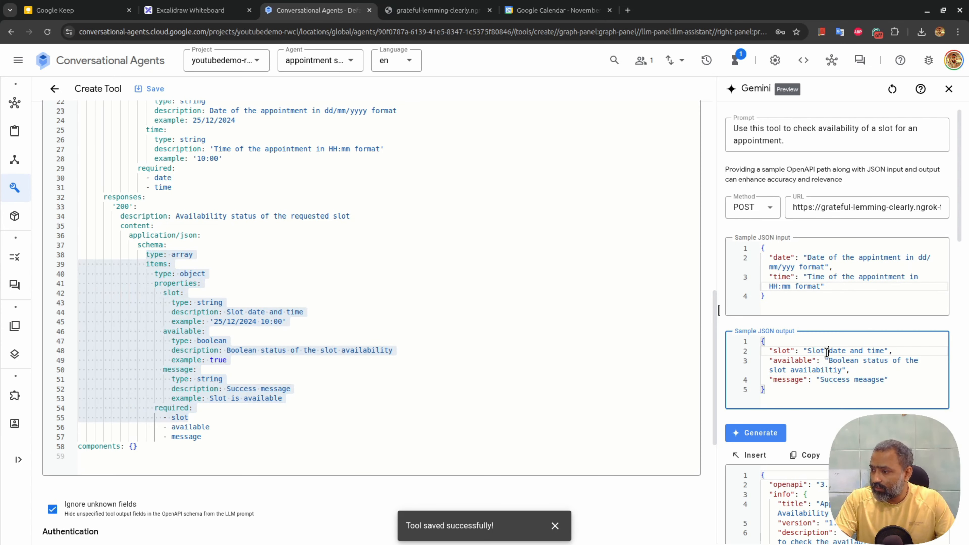
click(177, 263)
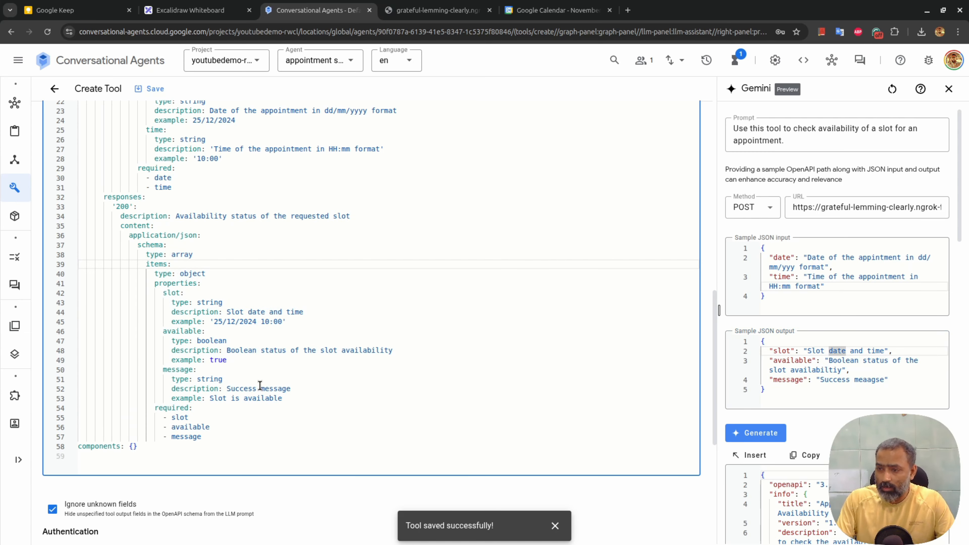
key(shift+Up)
key(shift+Home)
key(BackSpace)
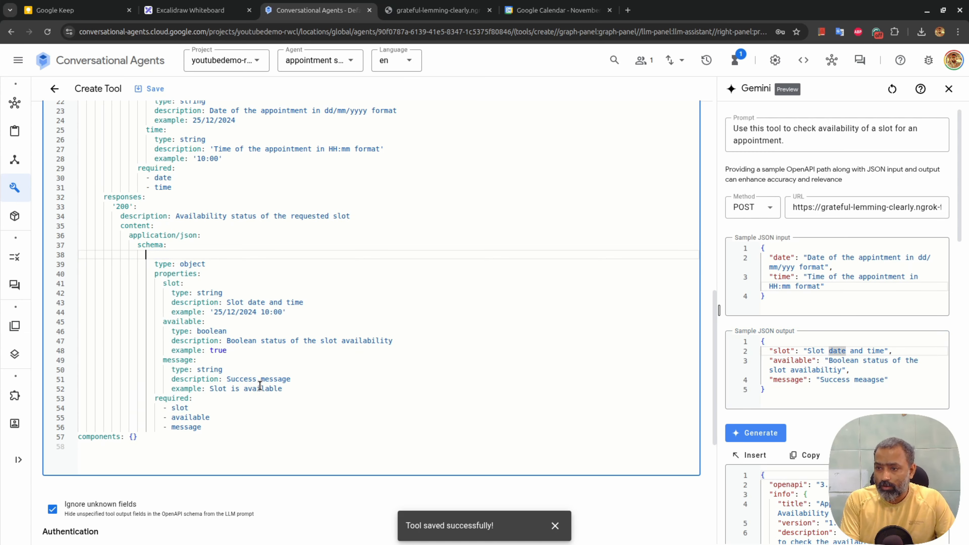
key(BackSpace)
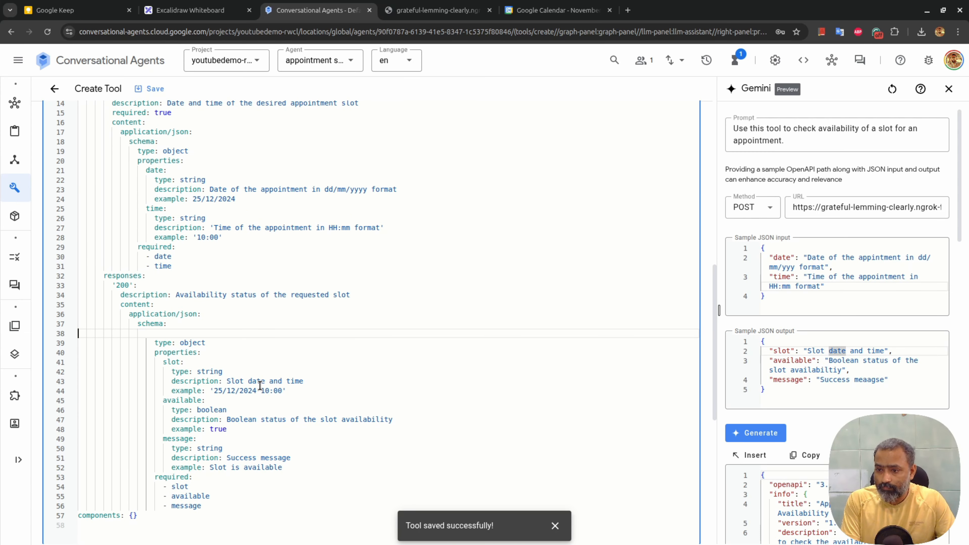
key(BackSpace)
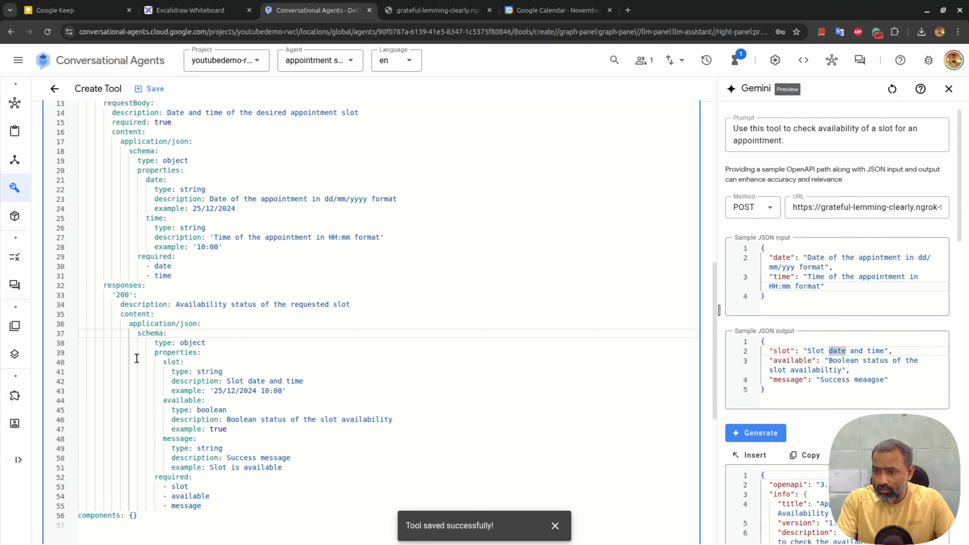
Outdent the slot/available/message object block one level
drag(154, 343, 222, 503)
key(shift+Tab)
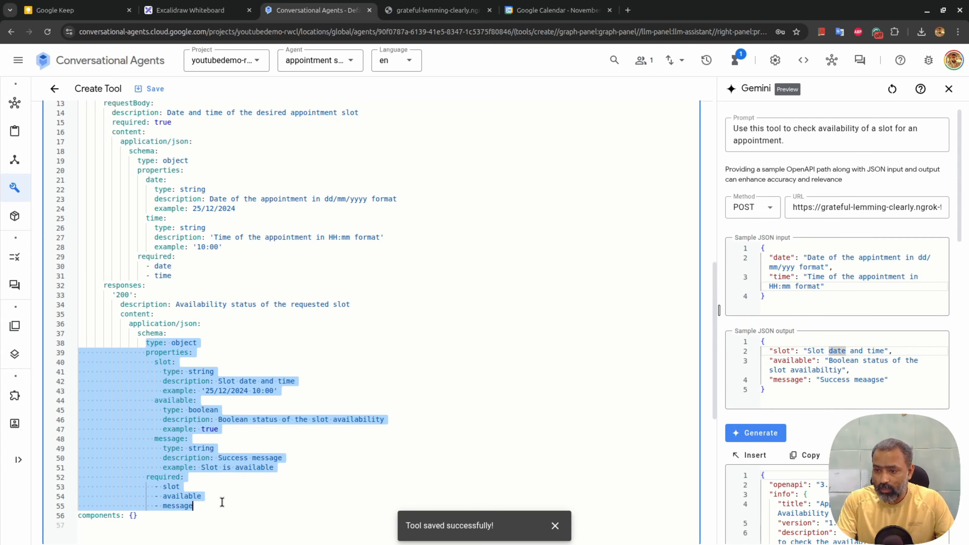
click(301, 324)
scroll(301, 323, down, 9)
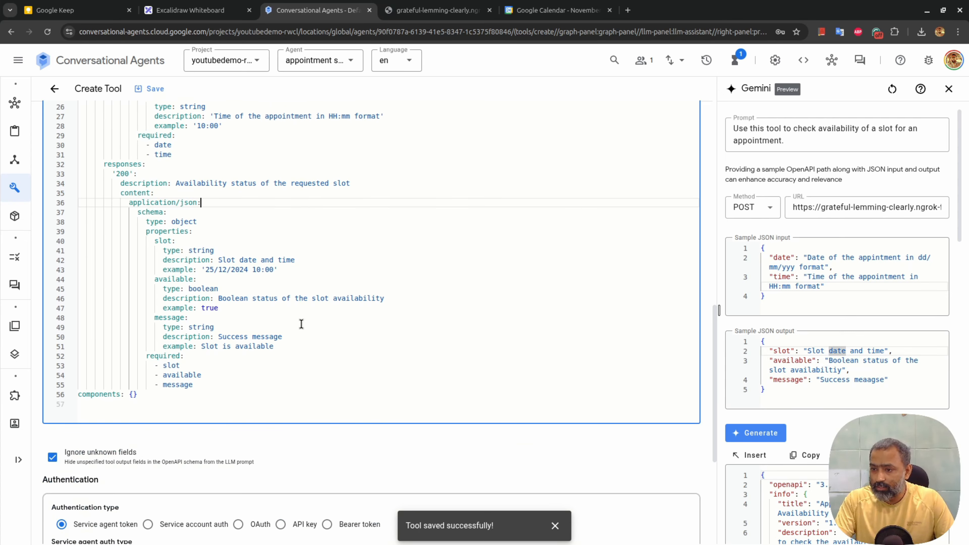
Use API key auth in header x-api-key with the pasted raw secret, and save check_availability
click(281, 294)
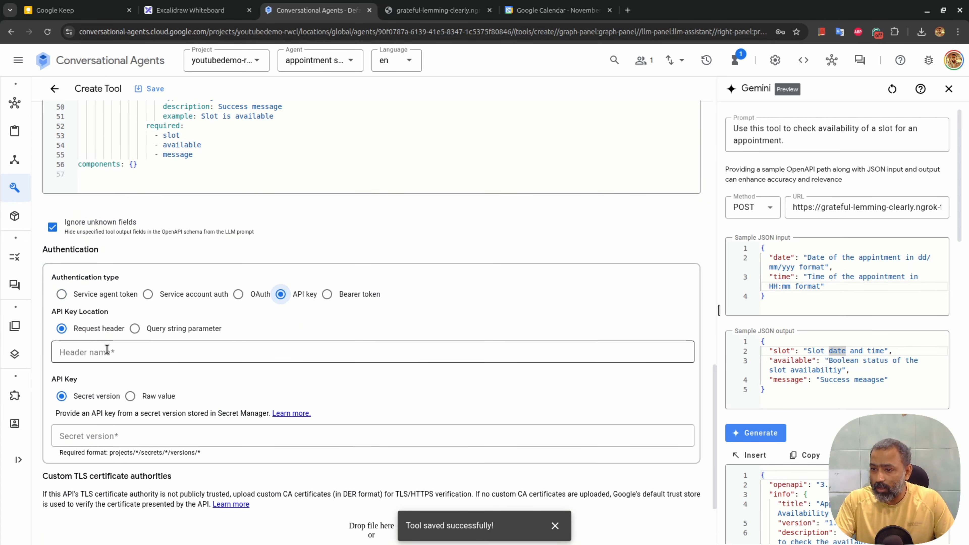
click(153, 347)
text(x-api-key)
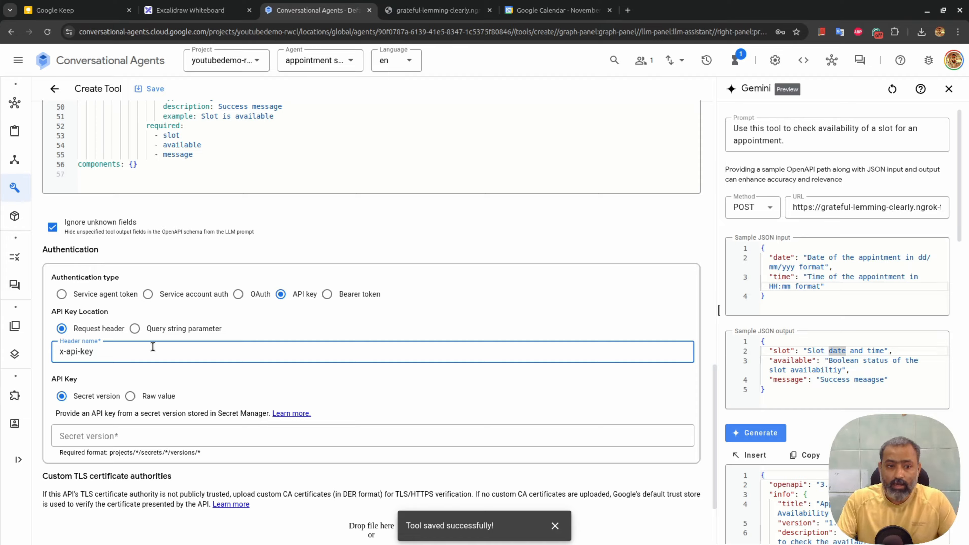
key(alt+Tab)
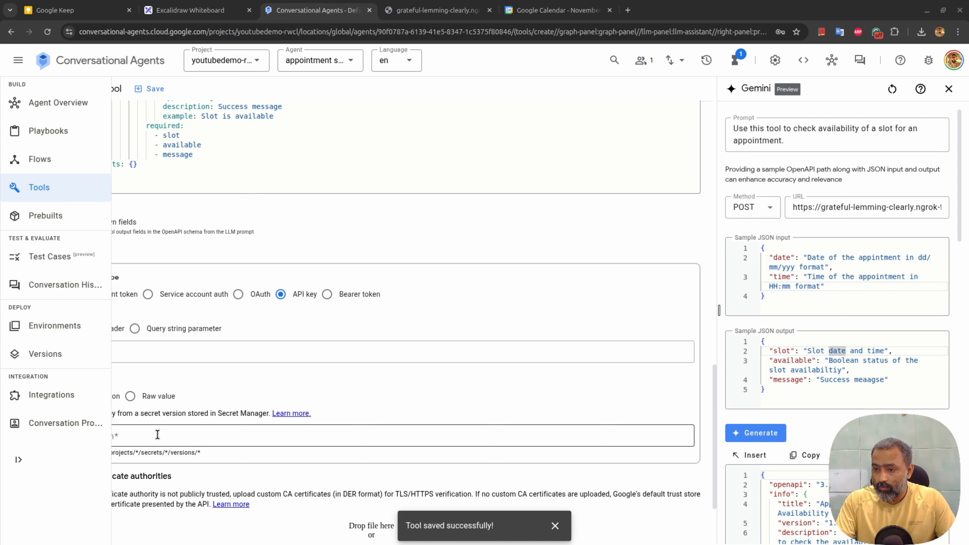
click(130, 396)
click(123, 442)
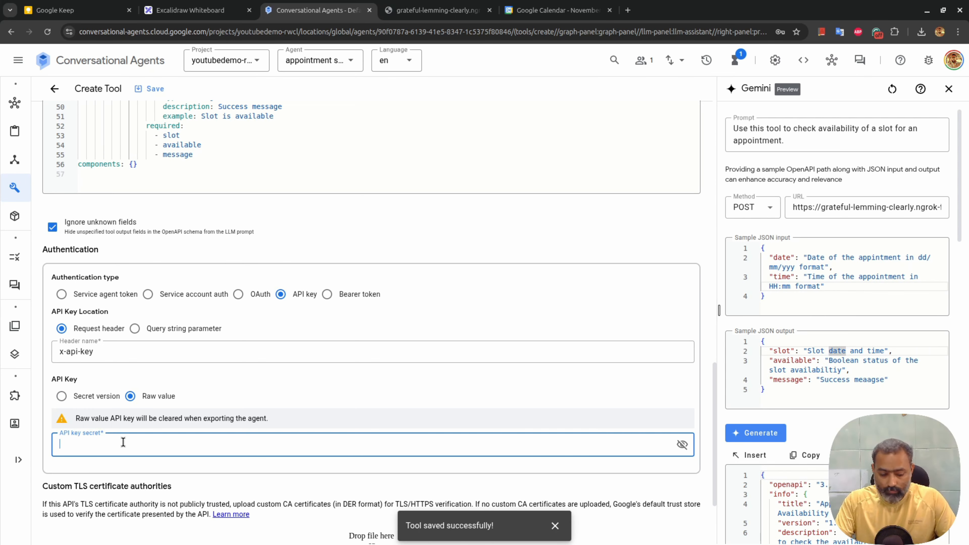
key(ctrl+v)
click(162, 93)
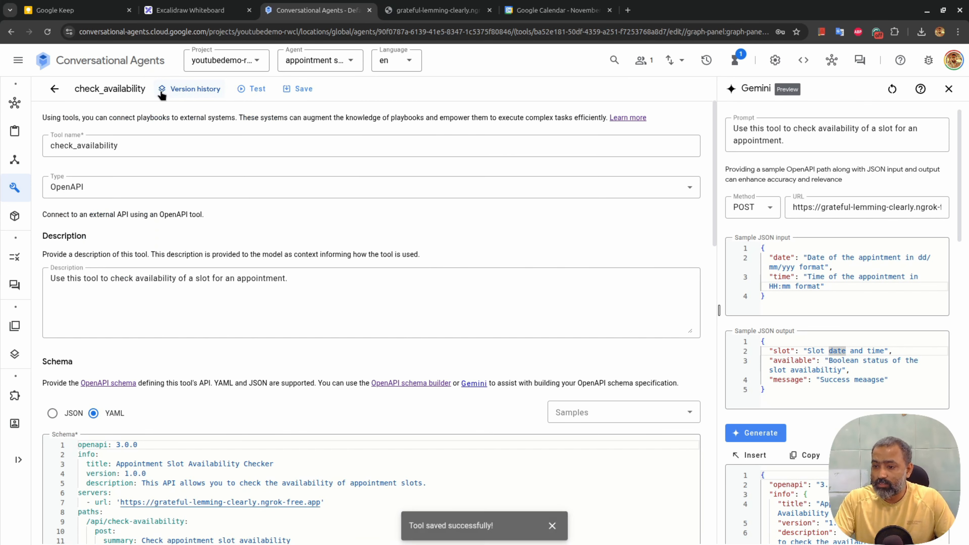
click(296, 94)
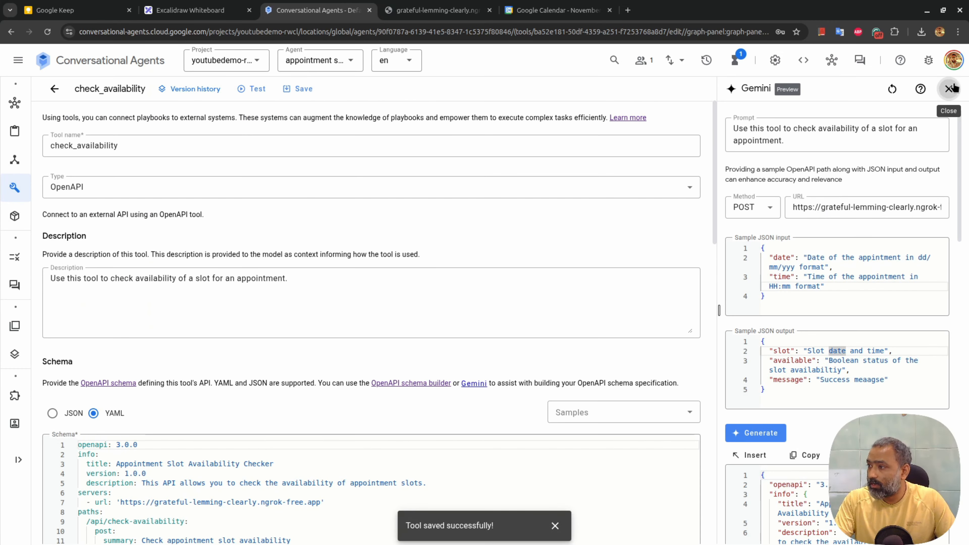
Test check_availability with date 25/12/2024 and time 16:00, getting available true, 'Slot is free'
click(948, 88)
click(249, 88)
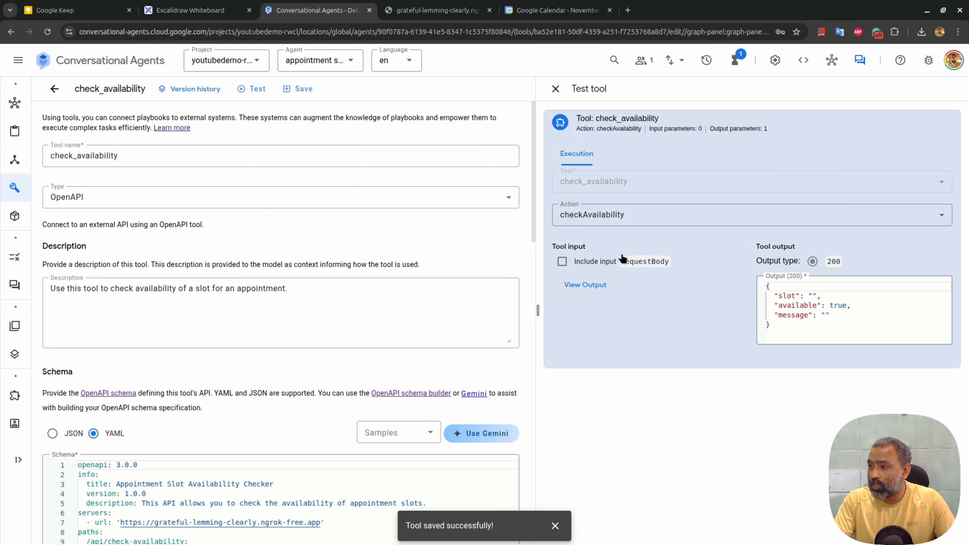
click(562, 261)
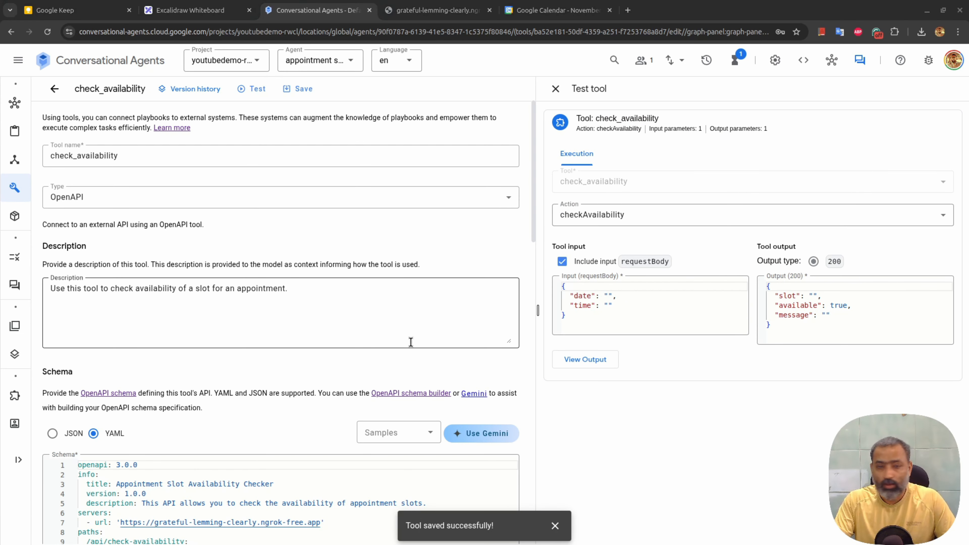
click(607, 321)
key(ctrl+a)
text({   "date": "25/12/2024",   "time": "16:00" })
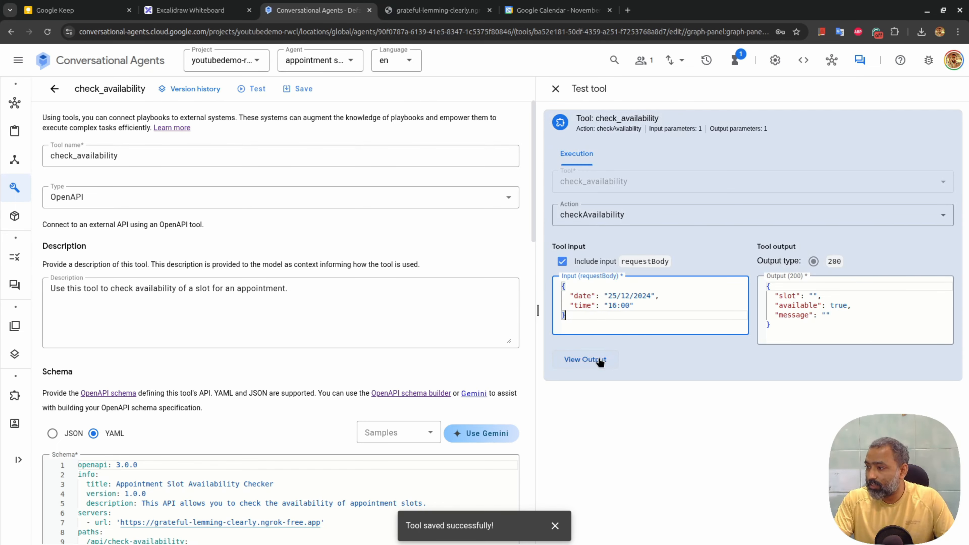
click(598, 359)
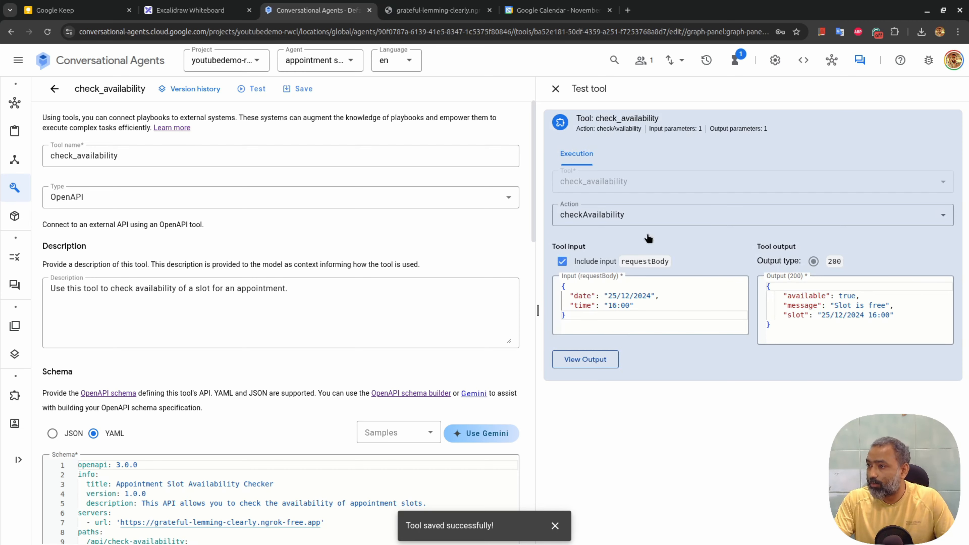
click(556, 88)
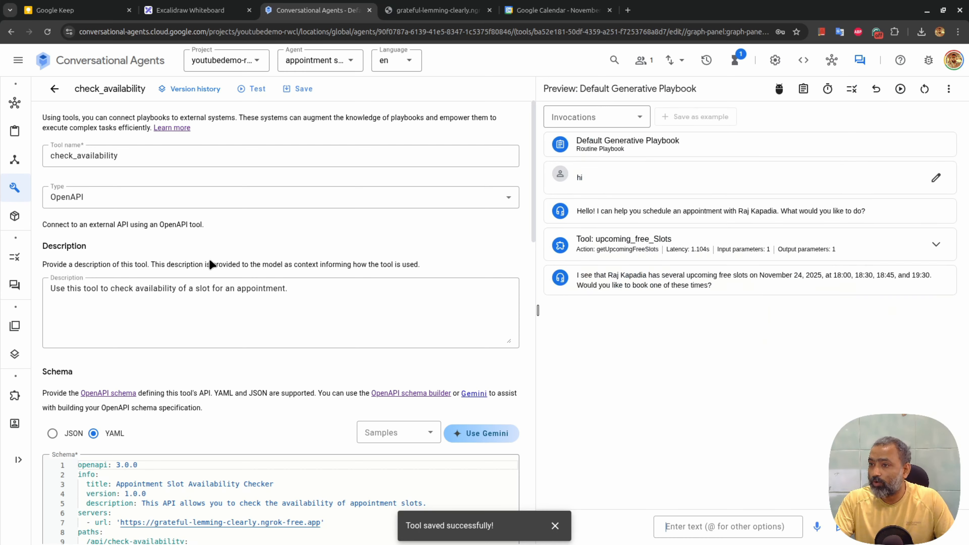
Save check_availability, then create tool get_free_slots_for_day describing free slots for a particular day
click(290, 90)
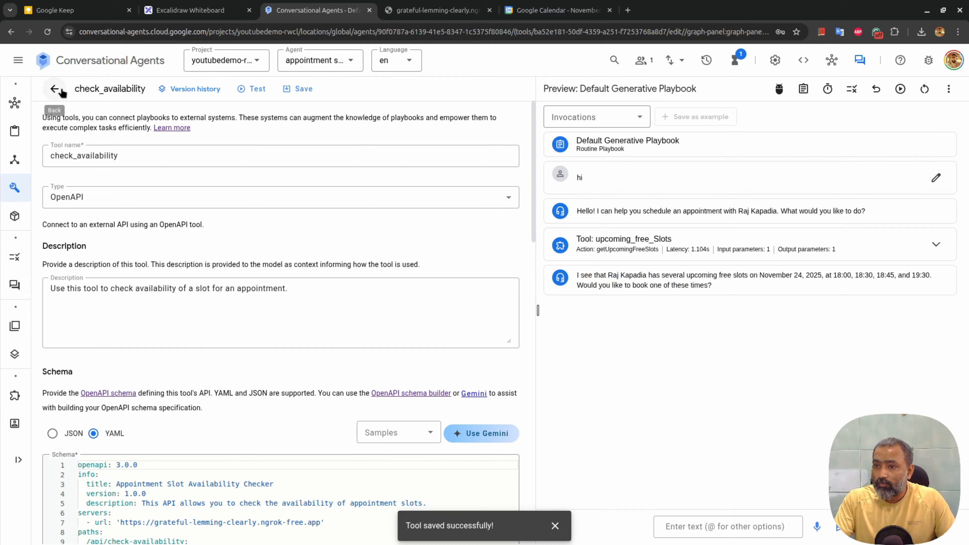
click(55, 90)
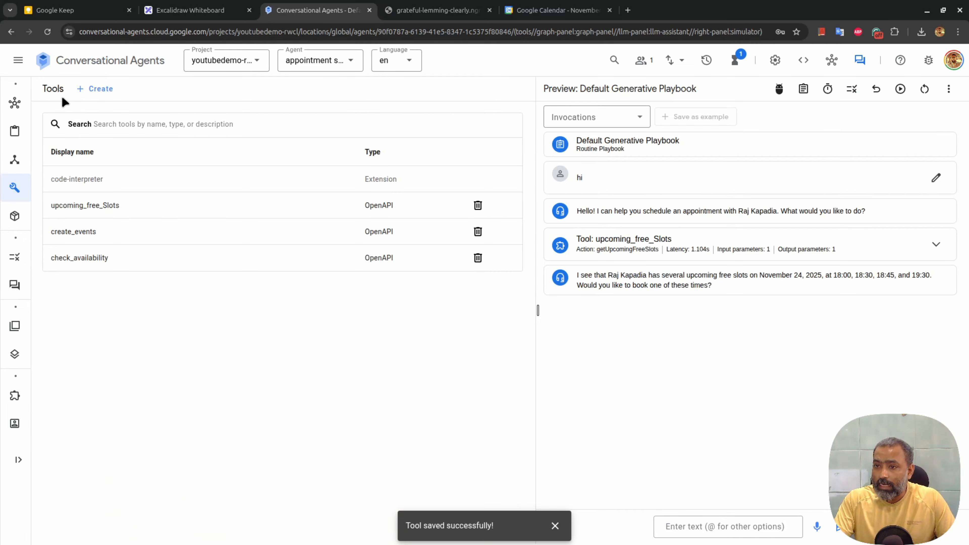
click(95, 89)
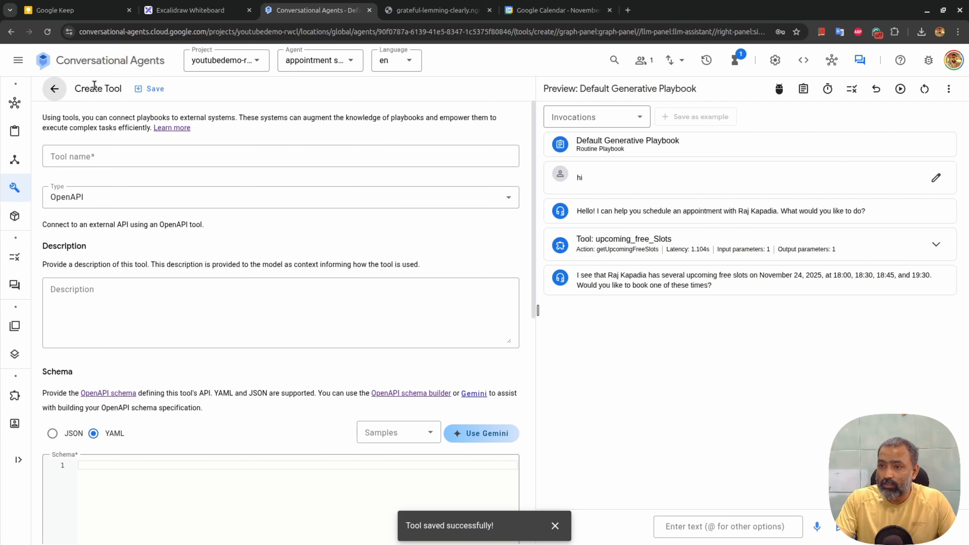
key(alt+Left)
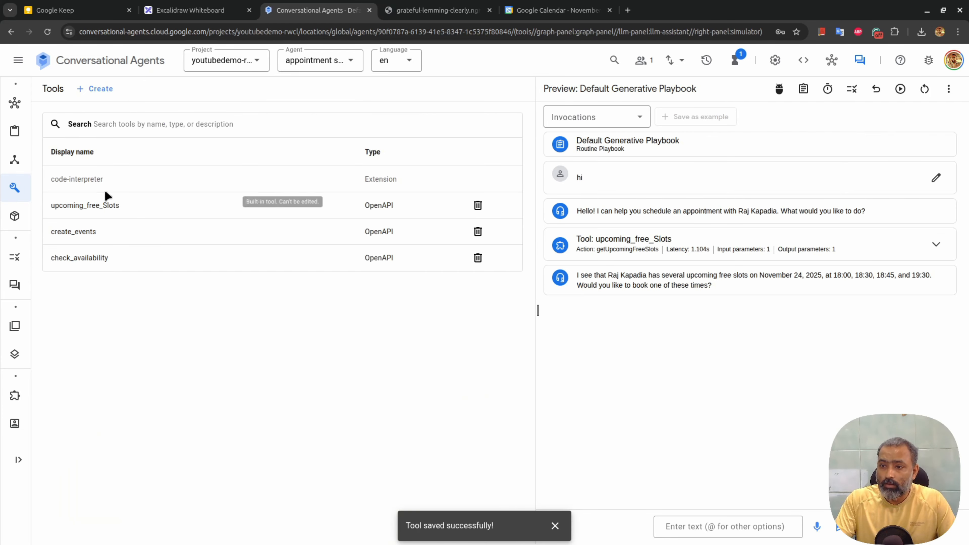
key(alt+Right)
click(122, 151)
text(get_free)
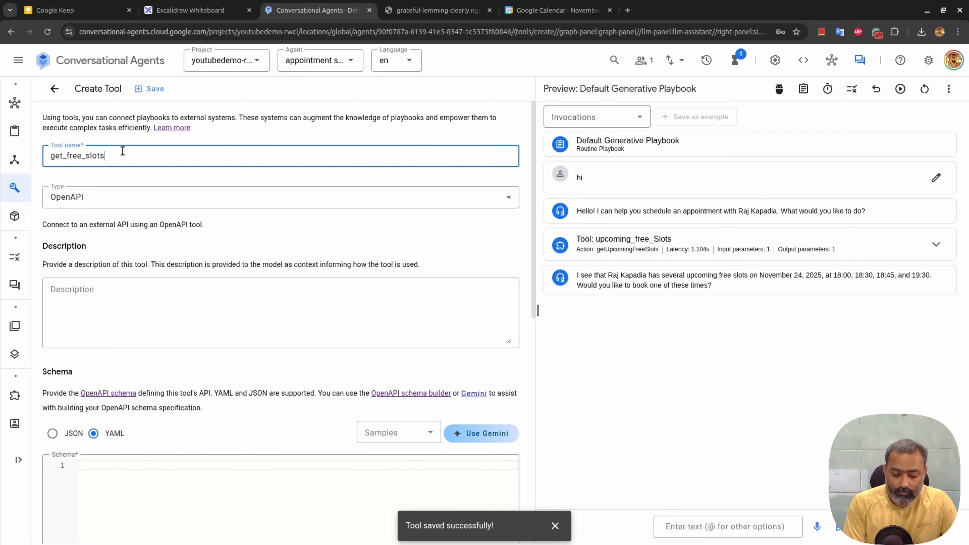
text(_slots_for_day)
click(141, 286)
text(Use this )
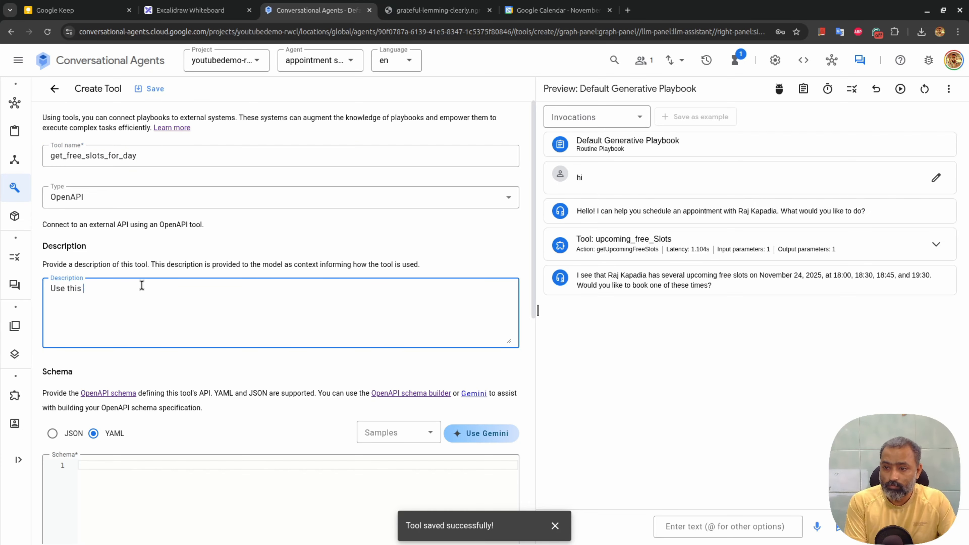
text(tool to get the free slots available for )
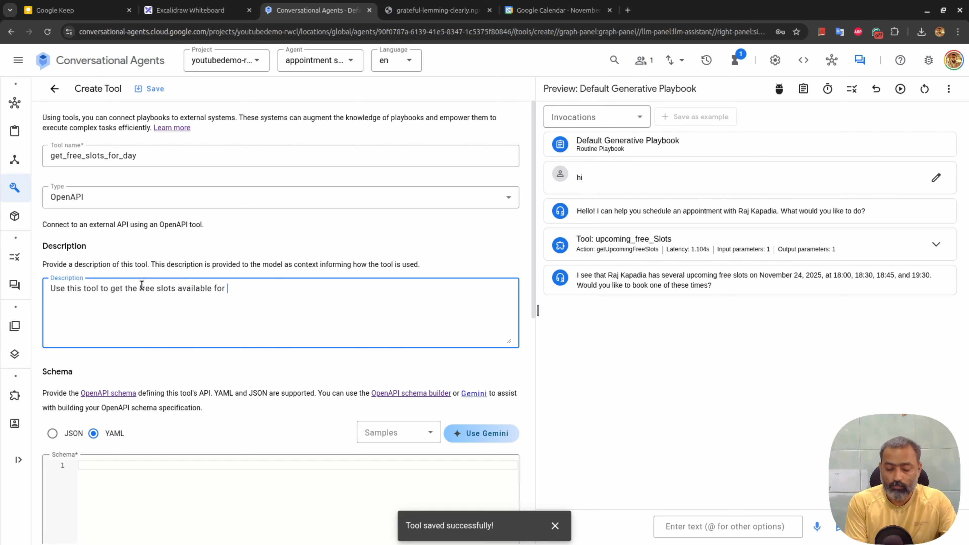
text(the particular day.)
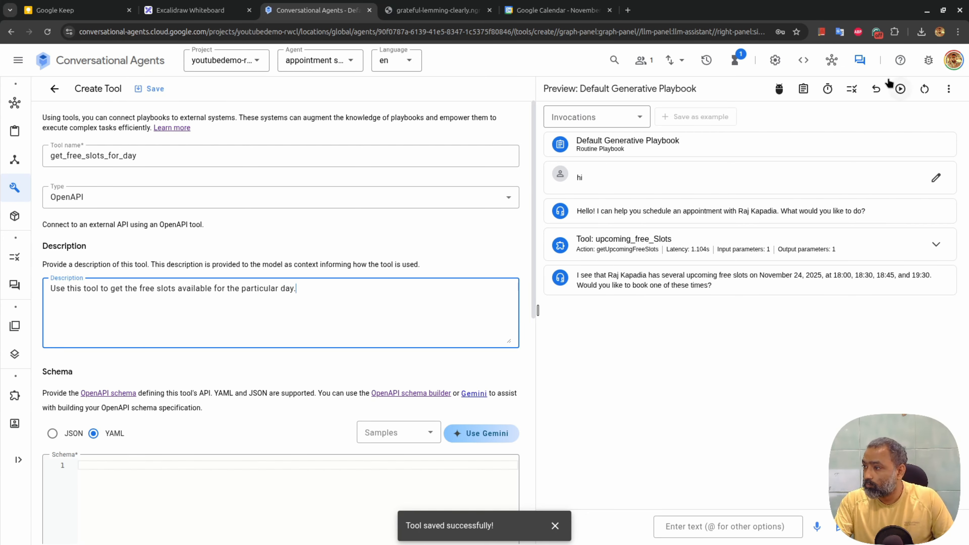
Clear Gemini's history and use the new tool's description as its prompt
click(860, 60)
click(949, 89)
scroll(878, 343, down, 1)
click(878, 354)
click(244, 242)
key(ctrl+a)
key(ctrl+c)
click(892, 88)
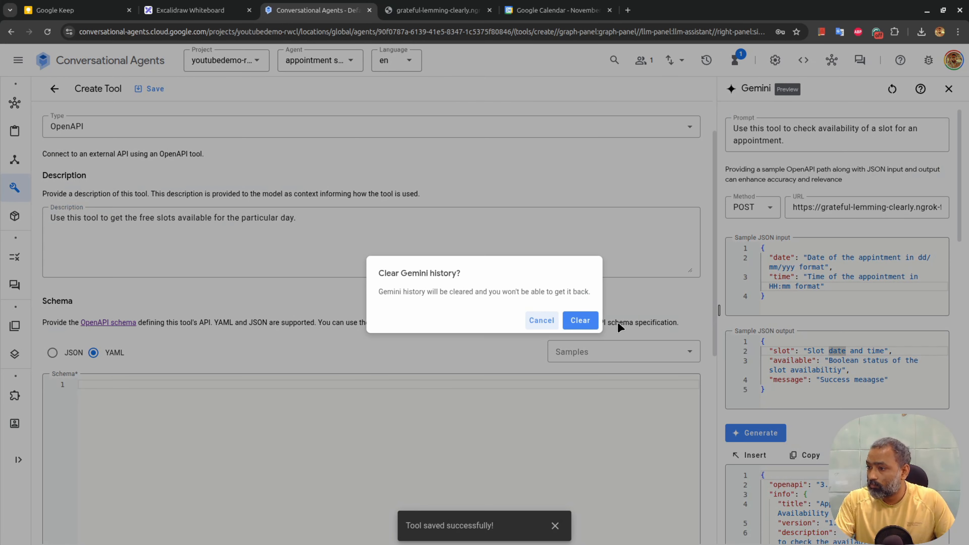
click(579, 319)
click(796, 132)
key(ctrl+v)
Set a POST to the ngrok address plus /api/free-slots-day, with a dd/mm/yyyy date sample input
click(752, 207)
click(753, 252)
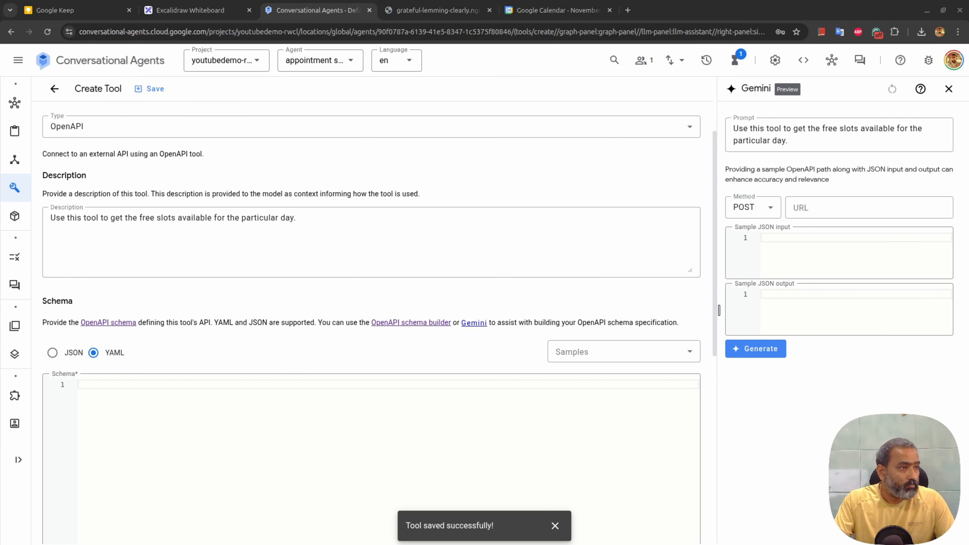
click(843, 207)
text(/api/free-slots-day)
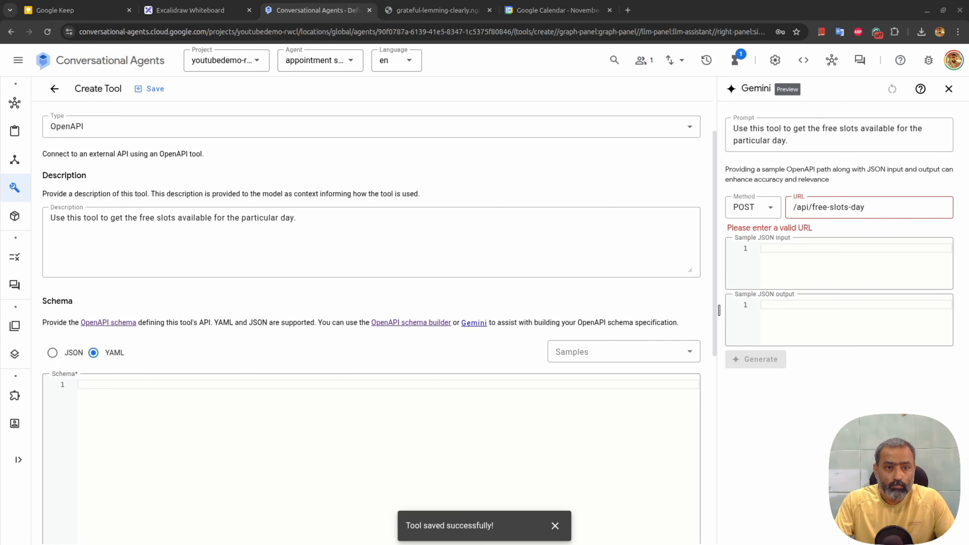
click(878, 210)
key(Home)
key(ctrl+v)
click(834, 253)
key(ctrl+v)
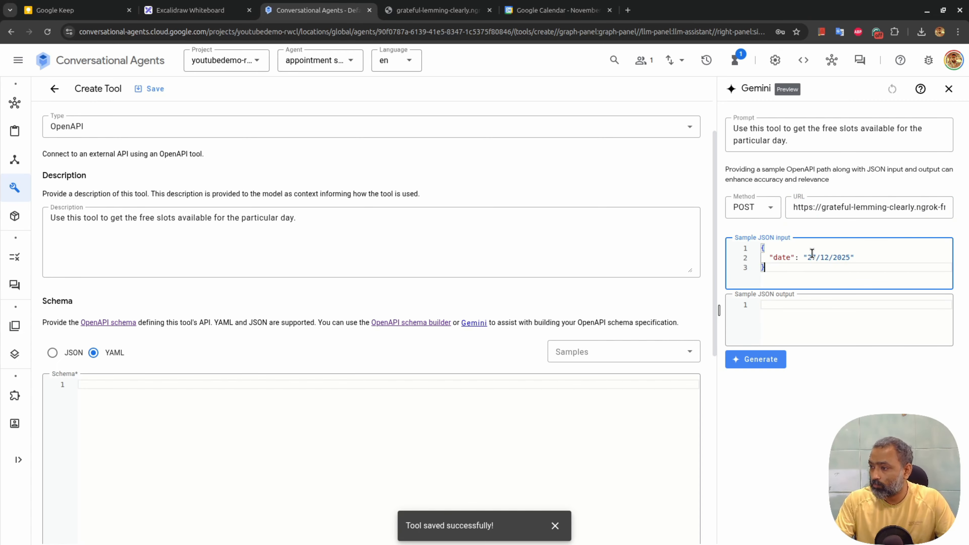
drag(808, 257, 850, 259)
text(Date to get the free slots in dd/)
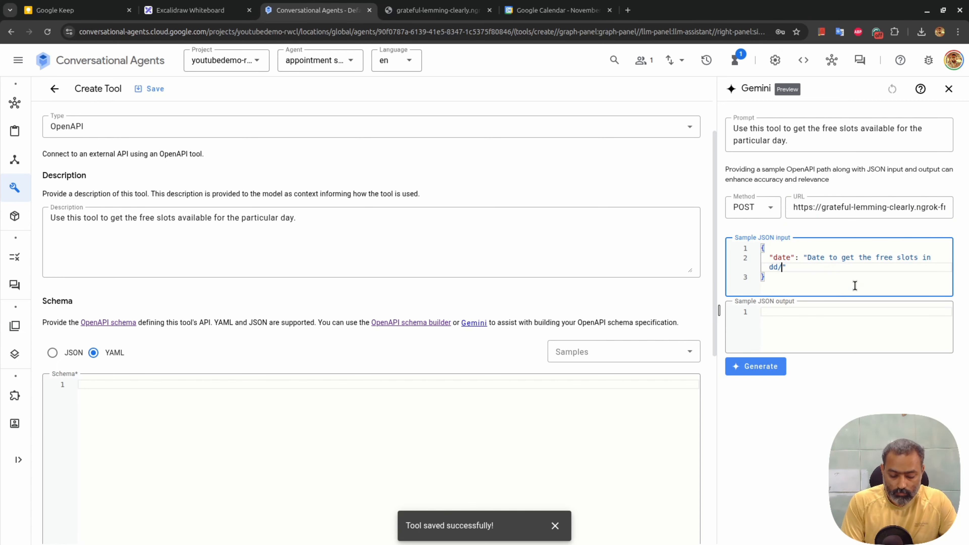
text(mm/yyyy format)
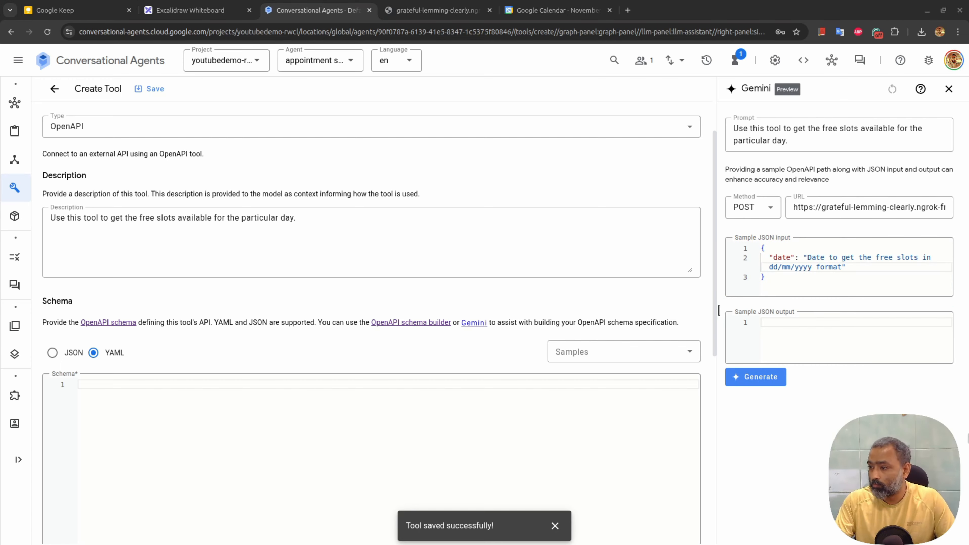
Paste a sample free-slots output and label its fields 'Date' and 'Day of the week'
click(803, 329)
key(ctrl+v)
drag(807, 332, 851, 331)
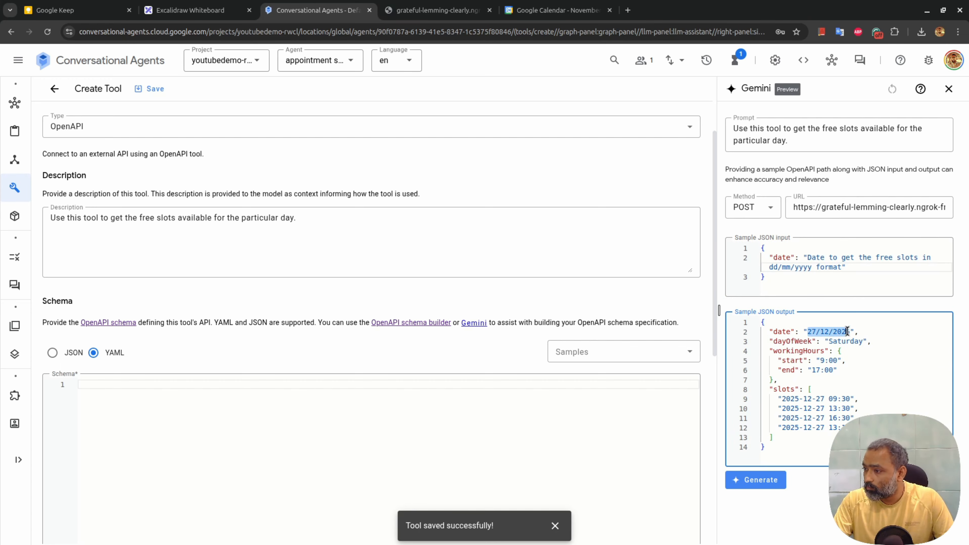
text(Date)
key(BackSpace)
key(Down)
key(Right)
key(ctrl+x)
key(ctrl+z)
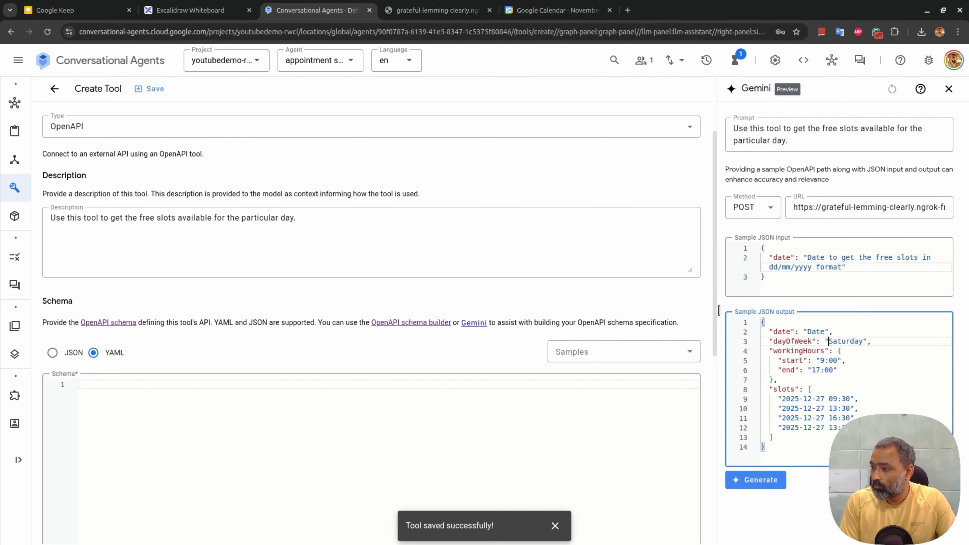
key(shift+Right)
key(shift+Right)
key(shift+Right)
key(shift+Right)
key(shift+Right)
key(shift+Right)
key(shift+Right)
key(shift+Right)
text(Day of the week)
Replace the example 9:00 and 17:00 times in the output with HH:mm
key(Down)
key(Down)
key(Left)
key(Left)
key(BackSpace)
key(BackSpace)
key(BackSpace)
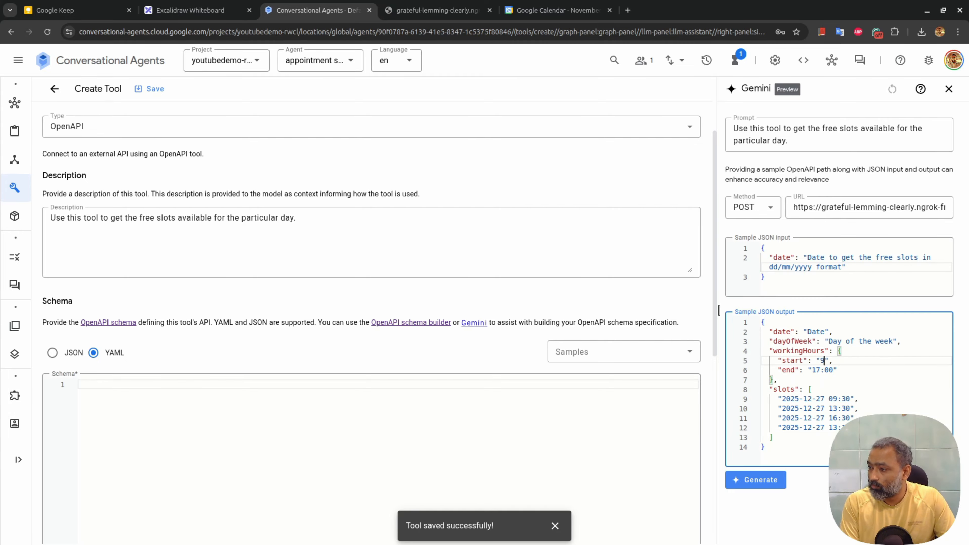
text(HH:mm)
key(Down)
key(Left)
key(BackSpace)
key(BackSpace)
key(BackSpace)
key(BackSpace)
text(HH)
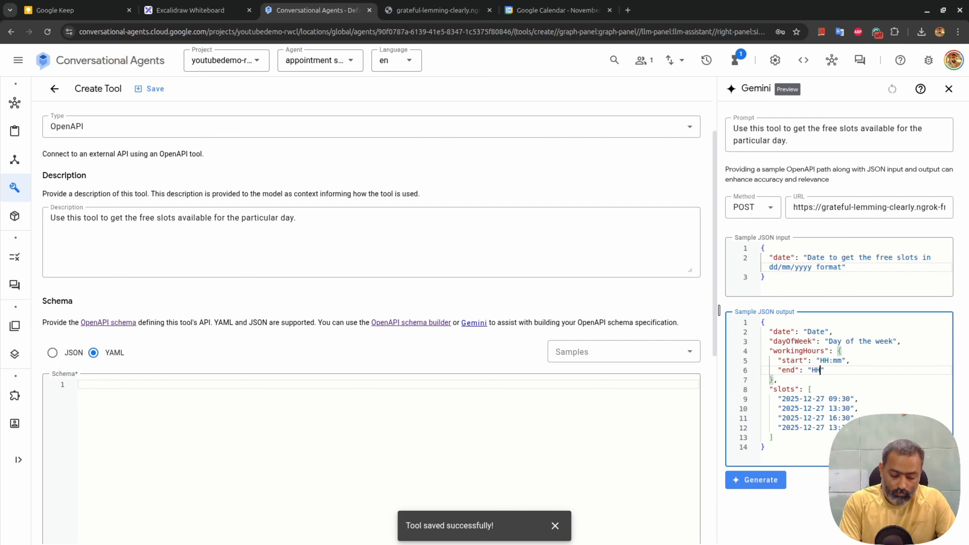
text(:mm)
key(Down)
key(Down)
key(Down)
key(Left)
key(Left)
Generate the get_free_slots_for_day OpenAPI schema and scroll through the result
click(765, 487)
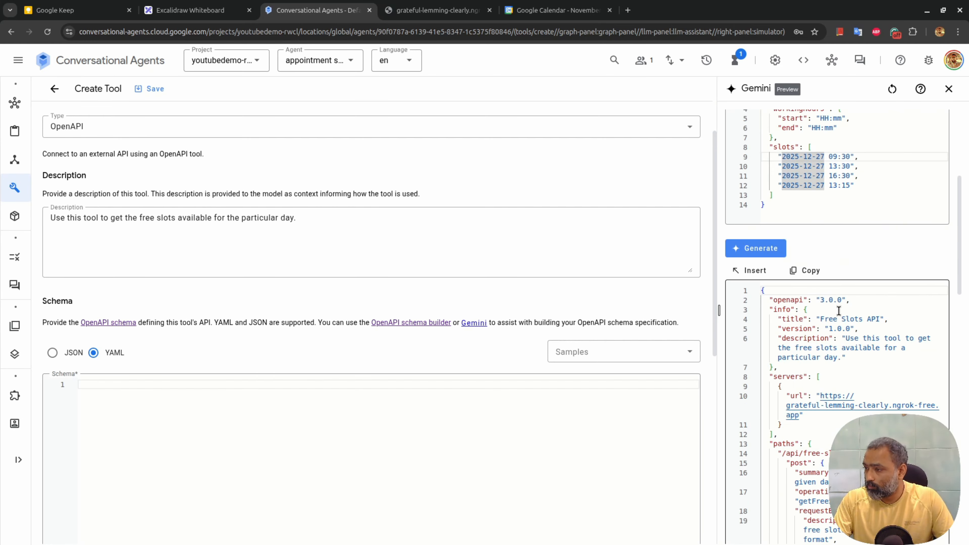
scroll(839, 310, down, 3)
scroll(838, 310, down, 5)
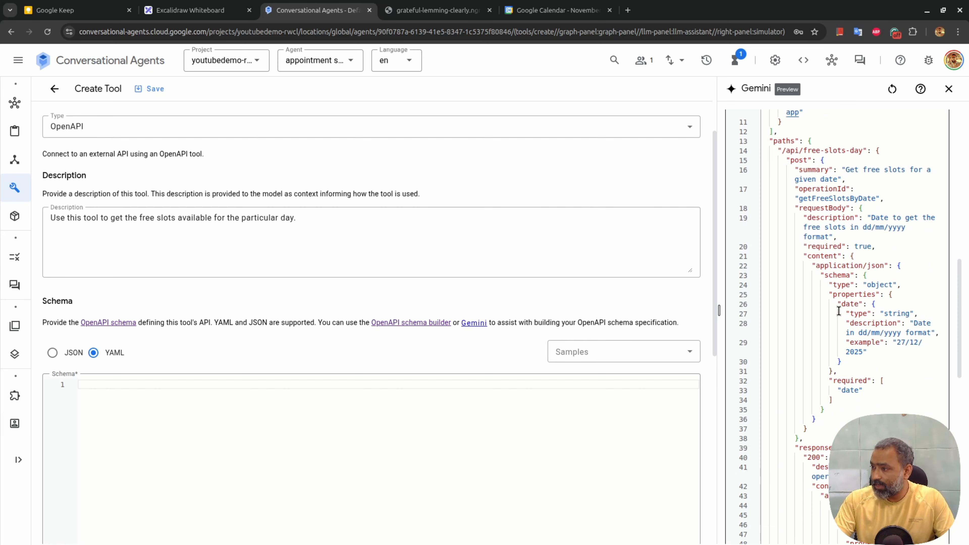
scroll(838, 310, down, 8)
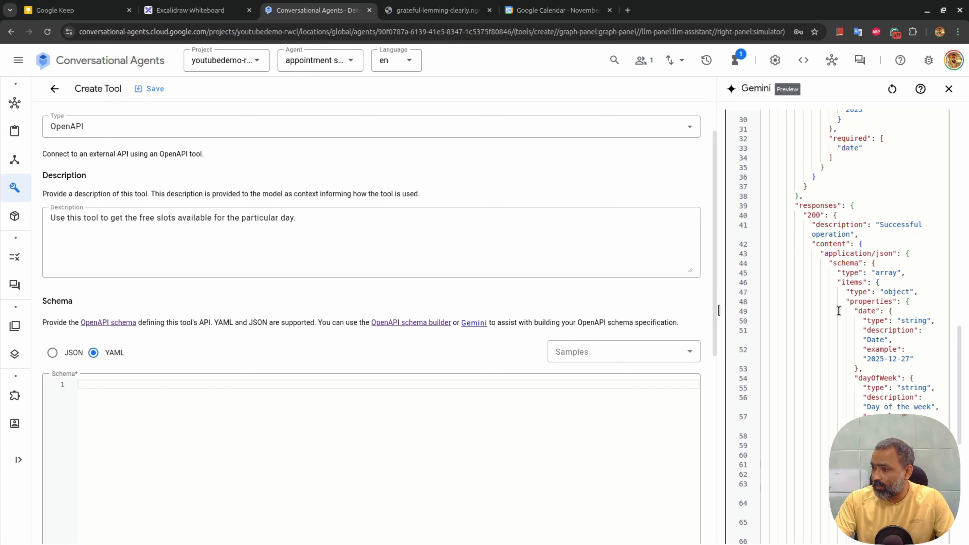
scroll(838, 310, down, 1)
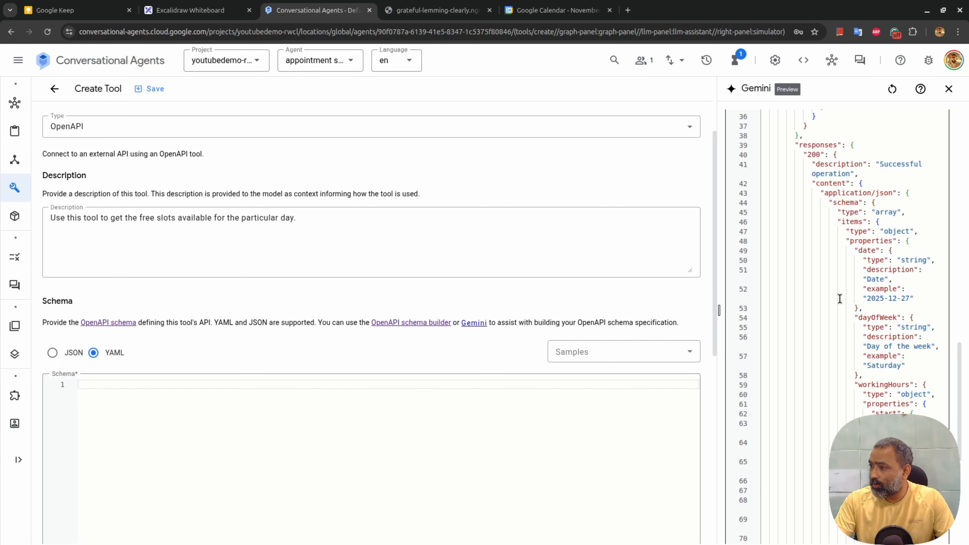
scroll(863, 248, up, 17)
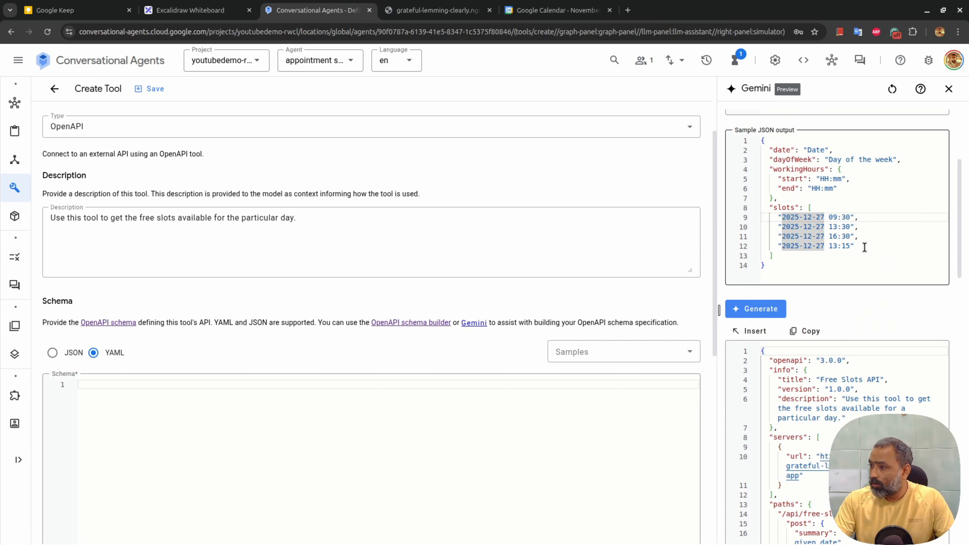
scroll(865, 247, down, 18)
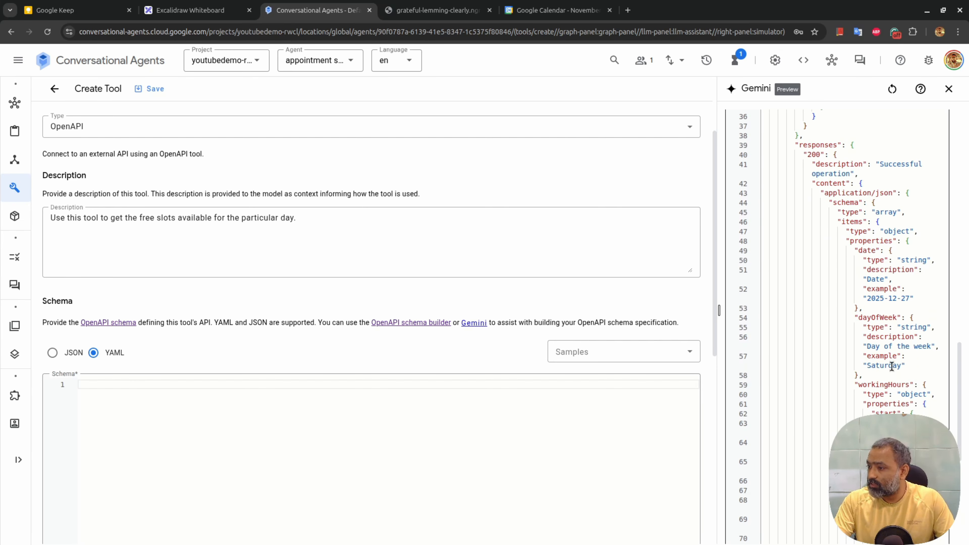
scroll(891, 366, up, 4)
scroll(892, 365, up, 15)
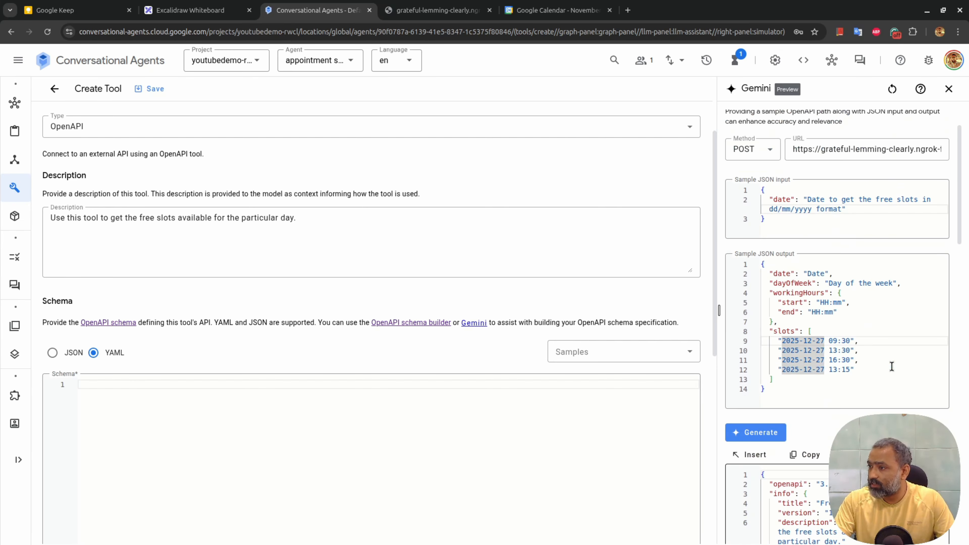
Insert the generated schema and delete its 'type: array' and 'items:' wrapper lines
click(750, 456)
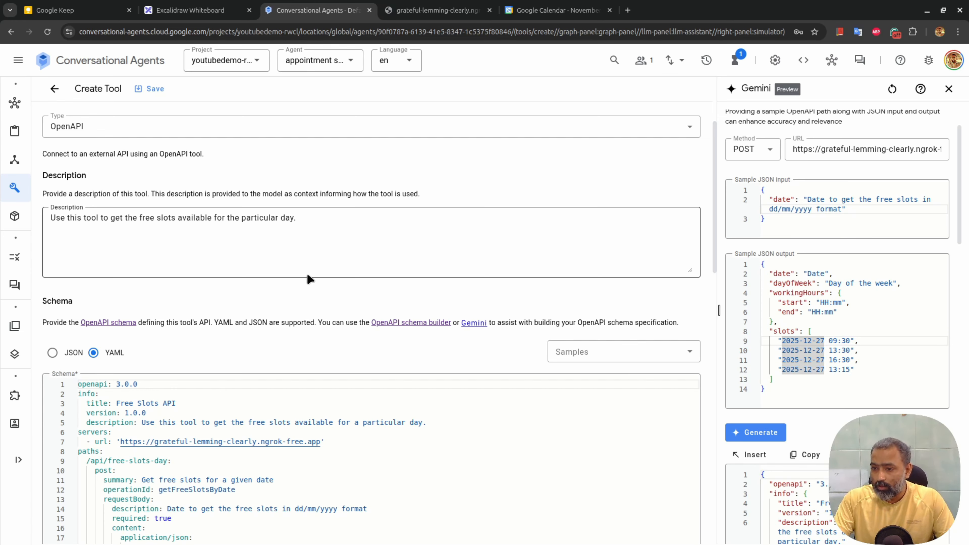
scroll(309, 278, down, 5)
scroll(309, 279, down, 8)
scroll(309, 276, up, 1)
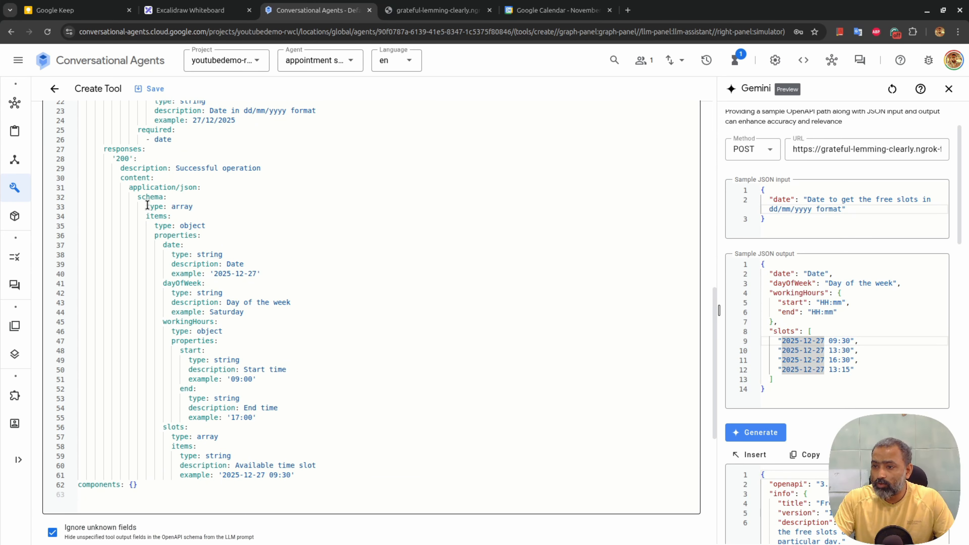
drag(146, 205, 172, 216)
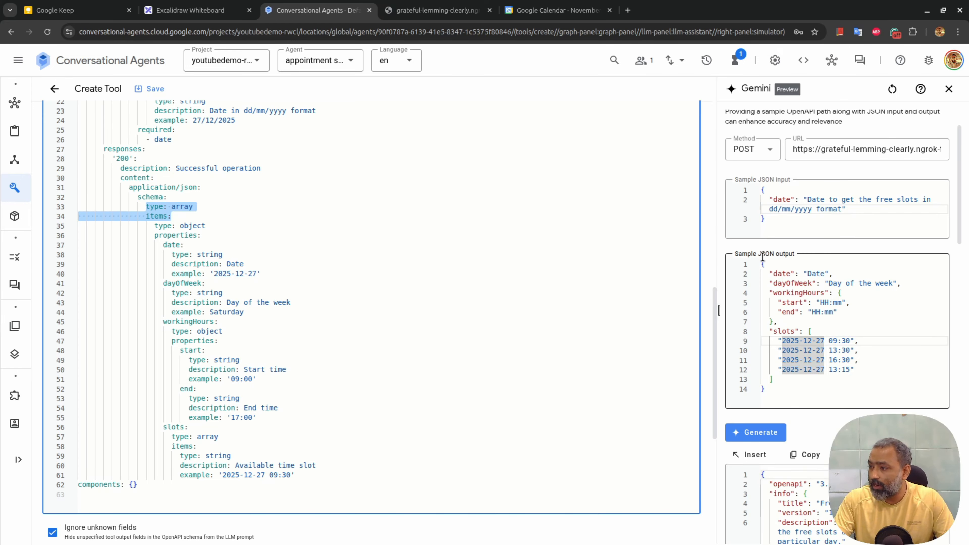
key(BackSpace)
key(BackSpace)
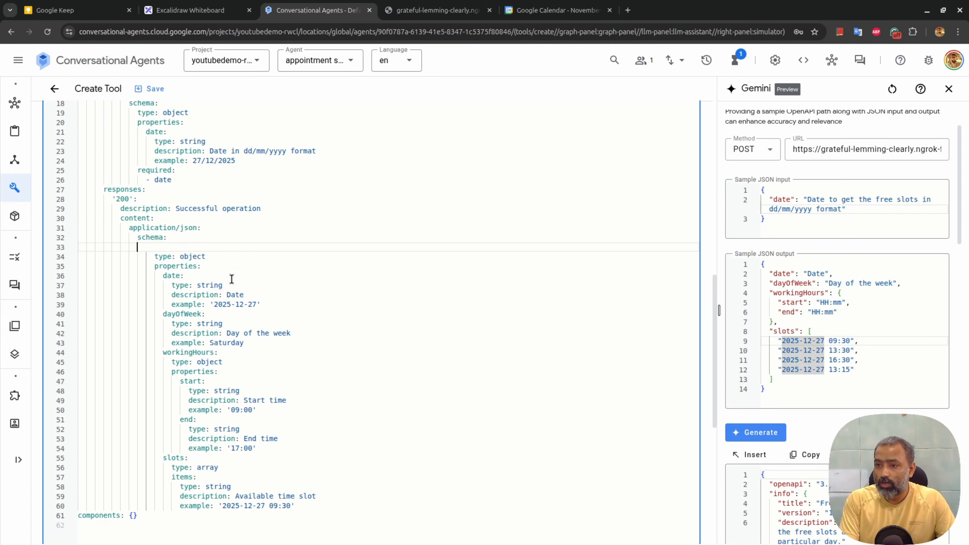
key(BackSpace)
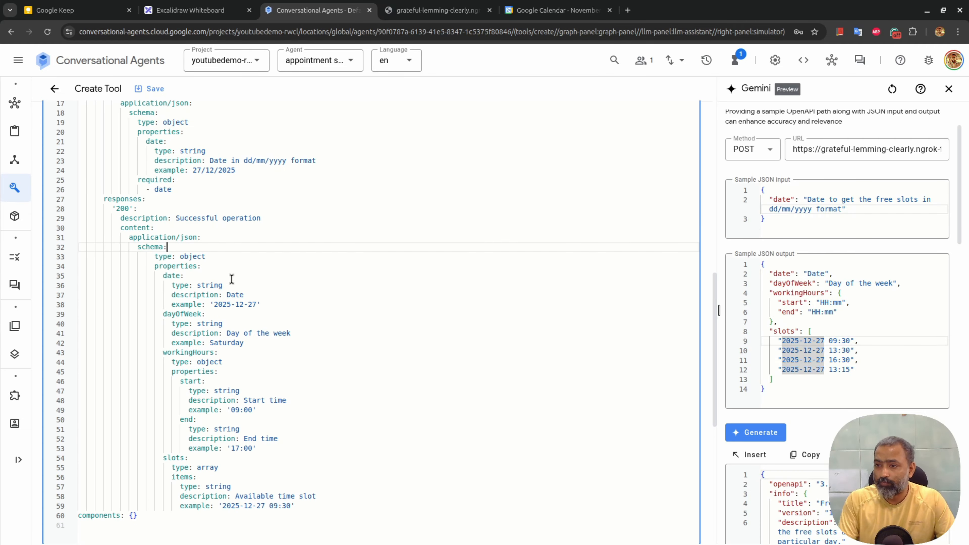
Outdent the response properties block one level and save get_free_slots_for_day
drag(152, 259, 338, 504)
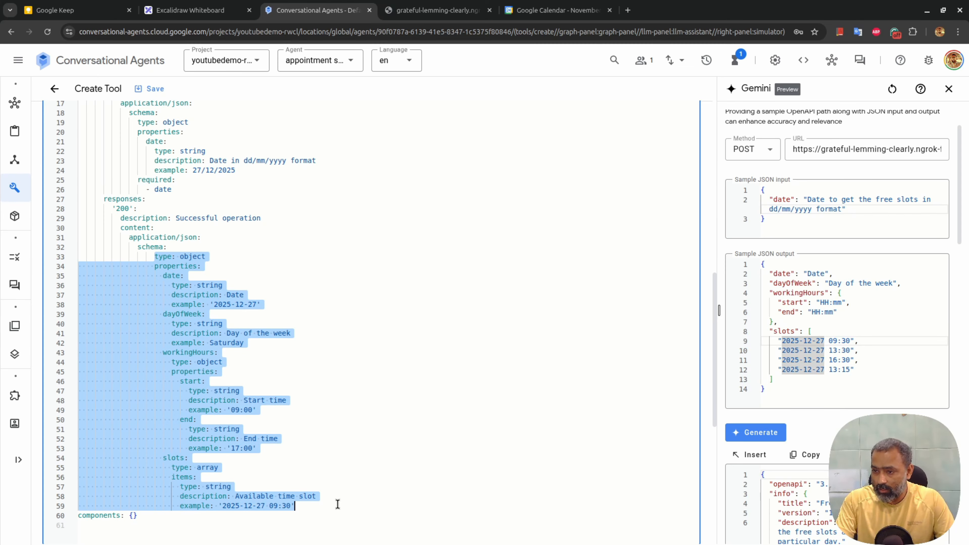
key(shift+Tab)
click(330, 438)
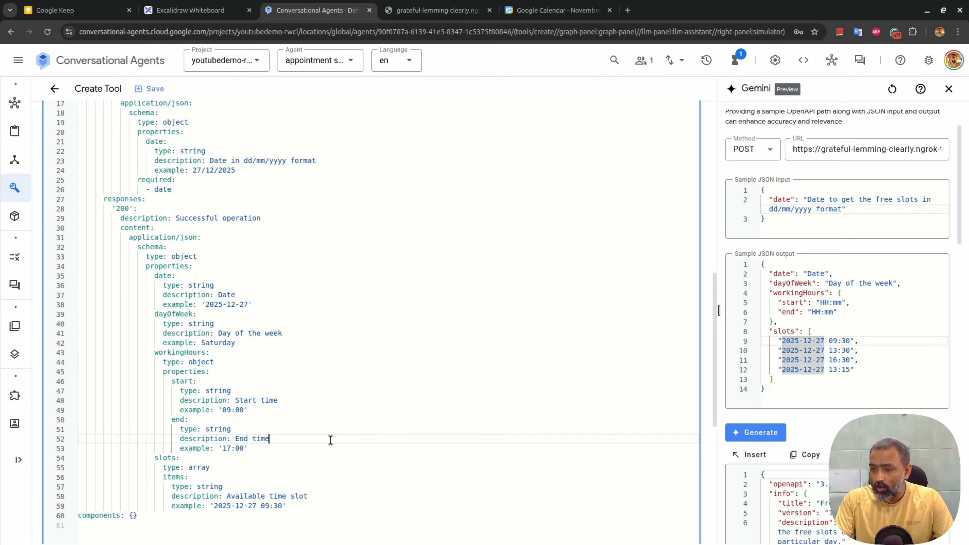
scroll(313, 320, down, 3)
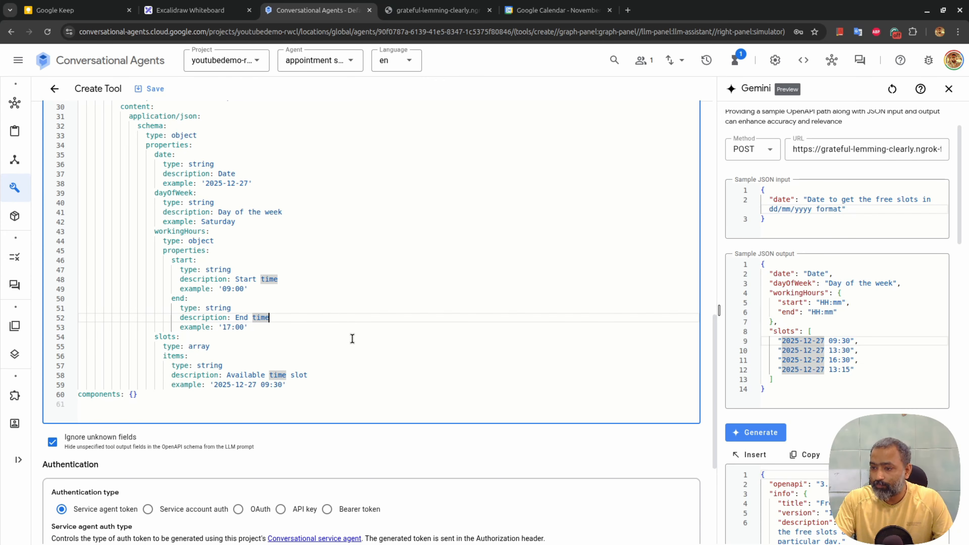
scroll(352, 339, up, 10)
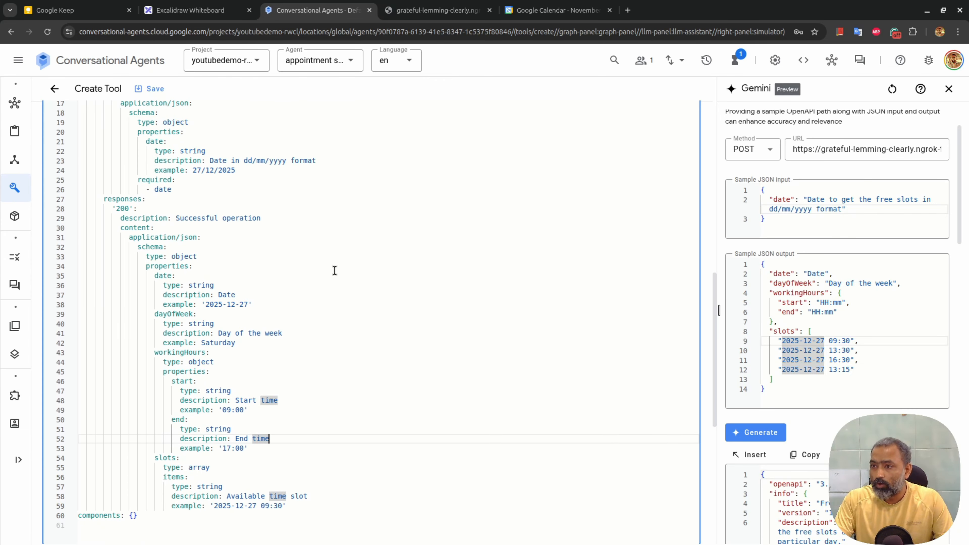
scroll(331, 246, up, 5)
click(155, 90)
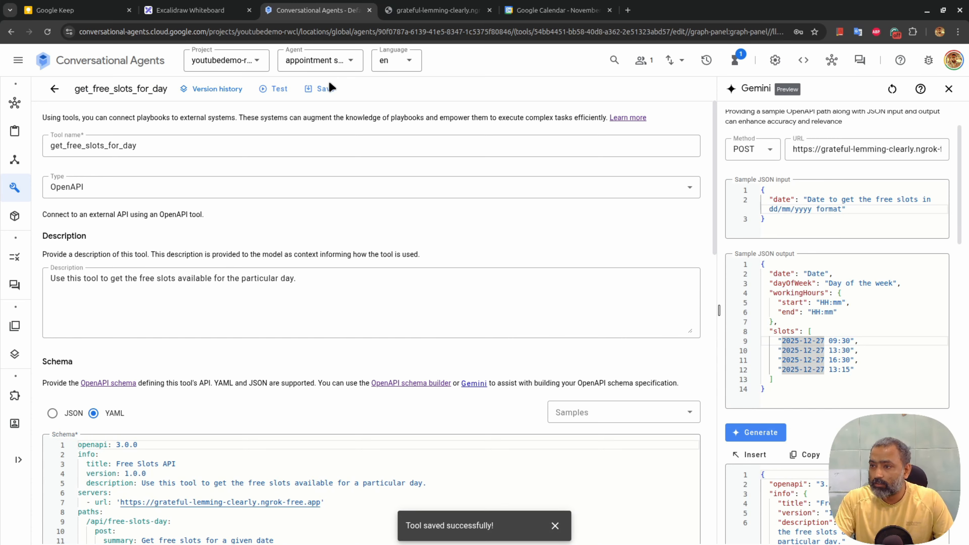
Save the tool again, close the Gemini panel, and run a test with no input
click(326, 89)
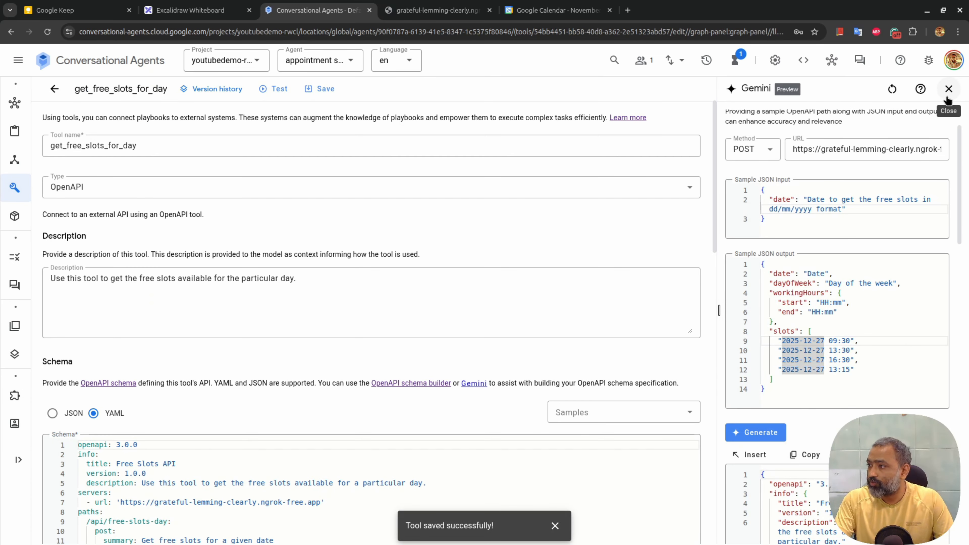
click(949, 89)
click(279, 89)
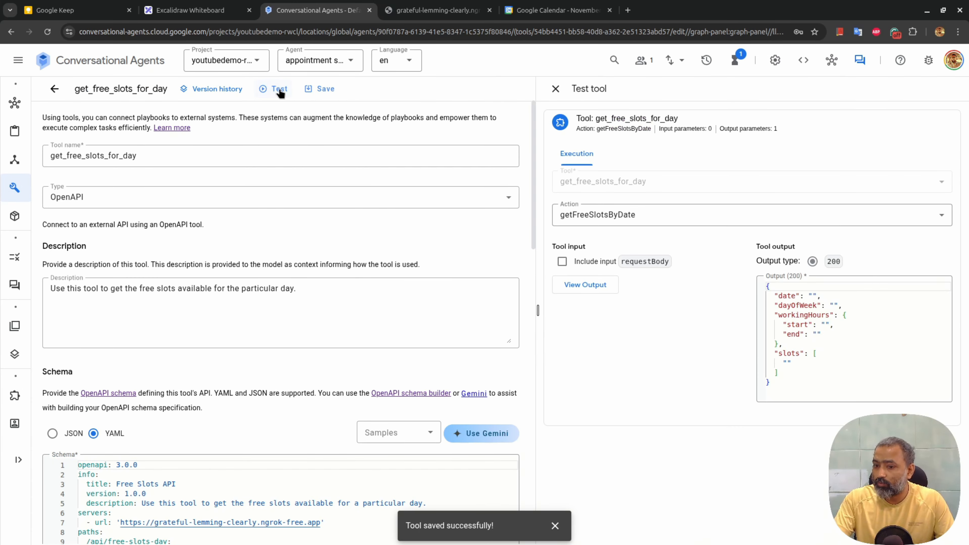
click(580, 280)
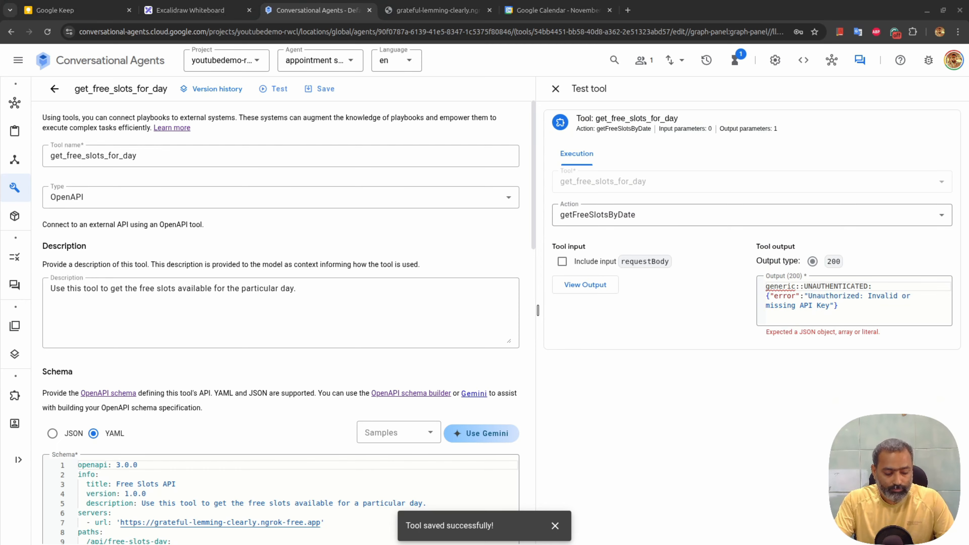
Test with request body {"date": "27/12/2025"}, getting an 'Invalid or missing API Key' error
click(562, 261)
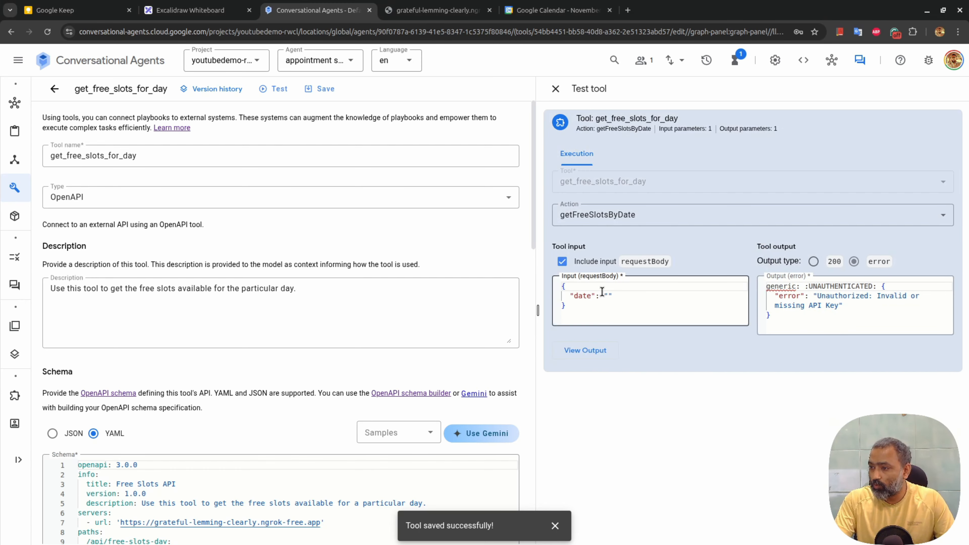
click(607, 312)
key(ctrl+a)
text({   "date": "27/12/2025" })
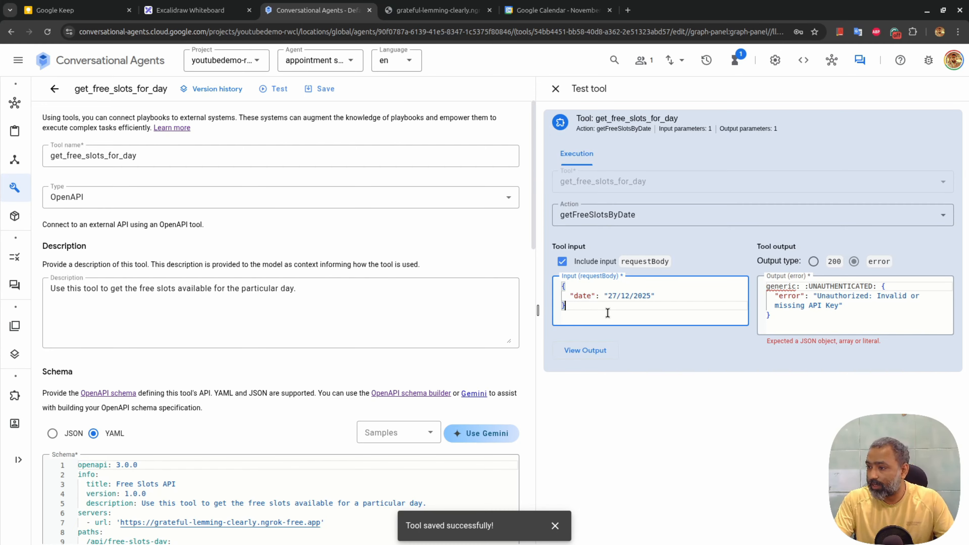
click(603, 350)
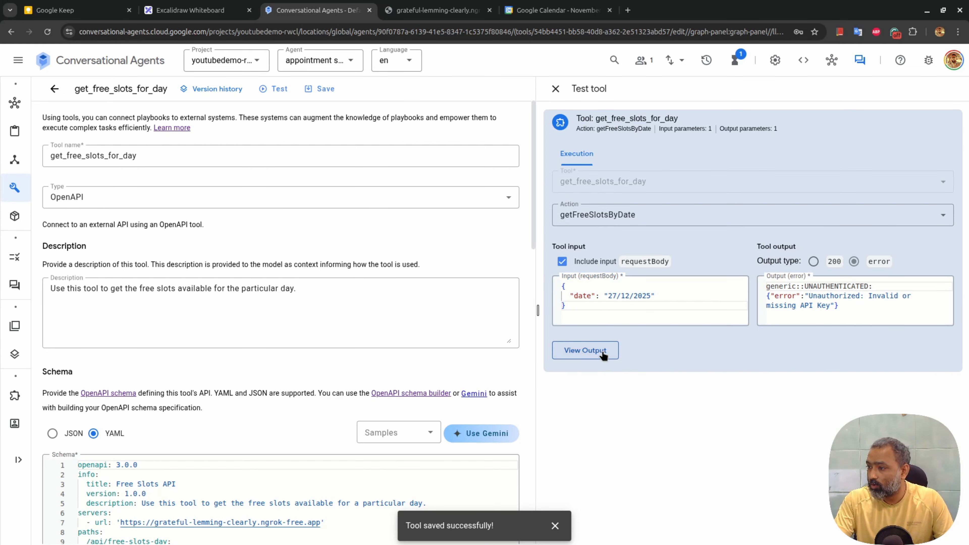
scroll(279, 310, down, 15)
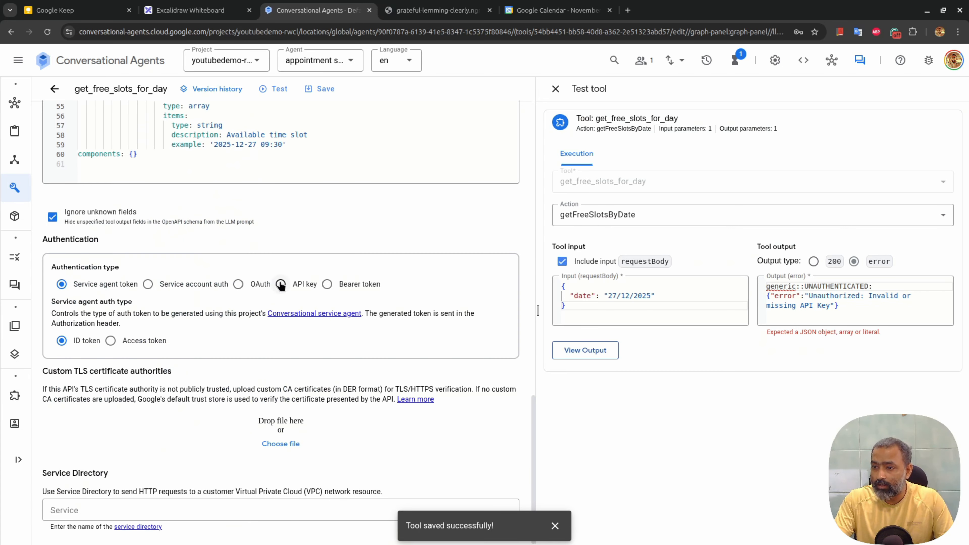
Set API-key authentication with header name x-api-key, paste the key as secret version, and save
click(280, 284)
click(110, 345)
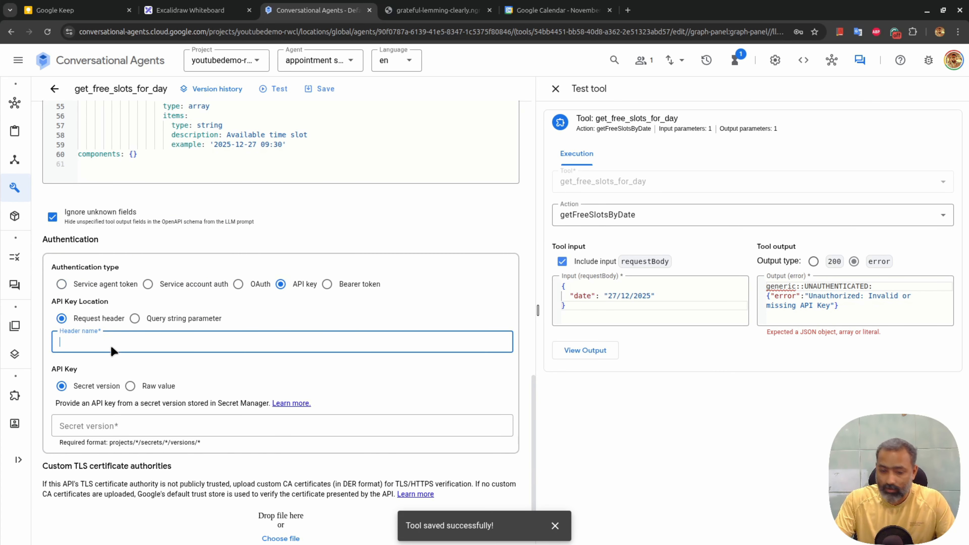
text(x-api-key)
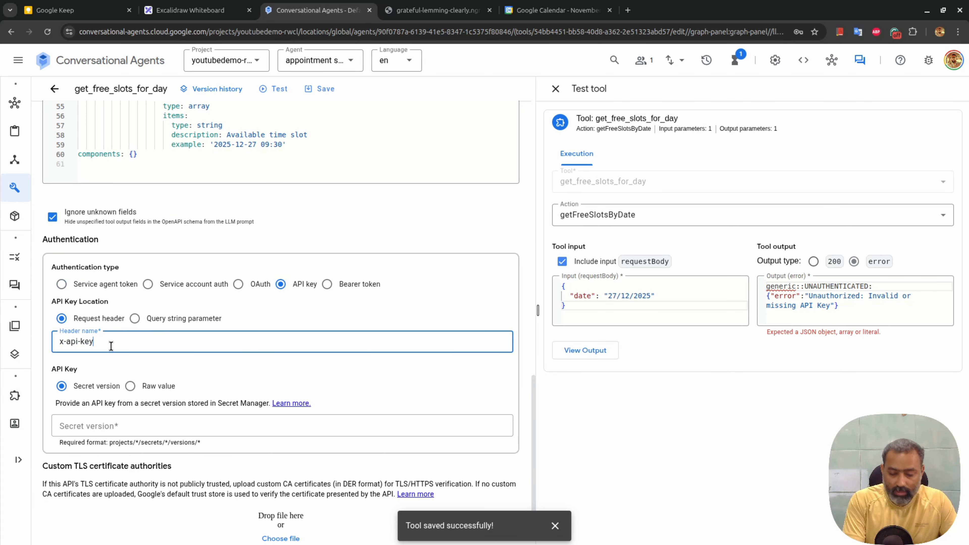
key(alt+Tab)
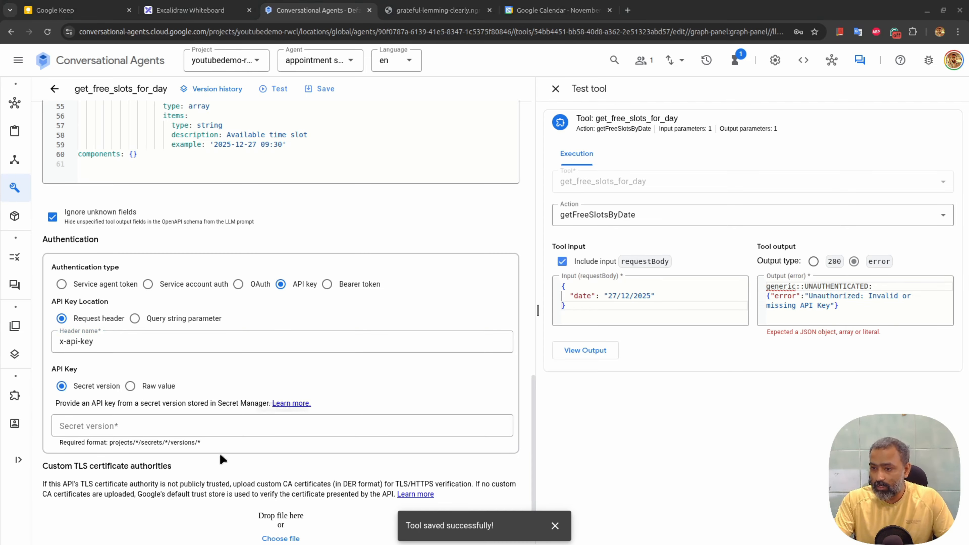
click(175, 425)
key(ctrl+v)
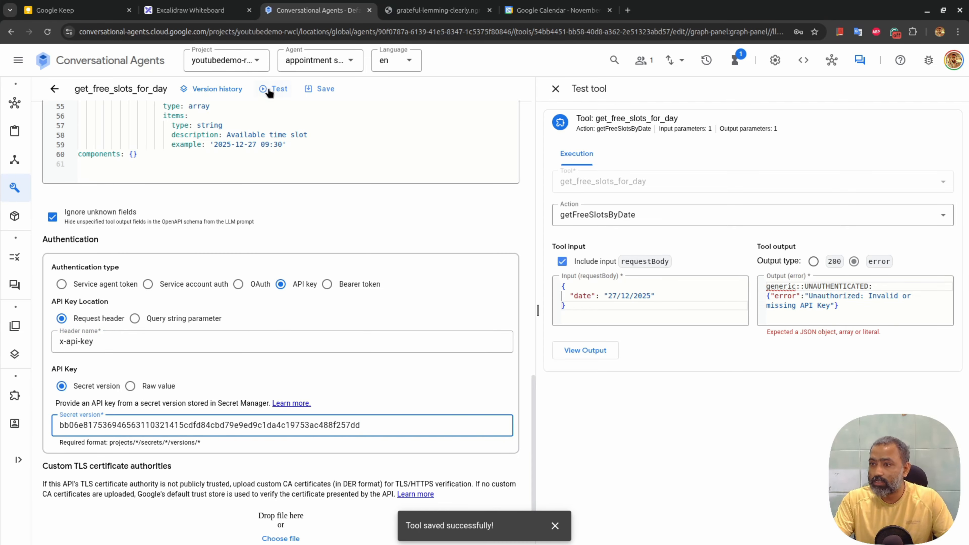
click(321, 85)
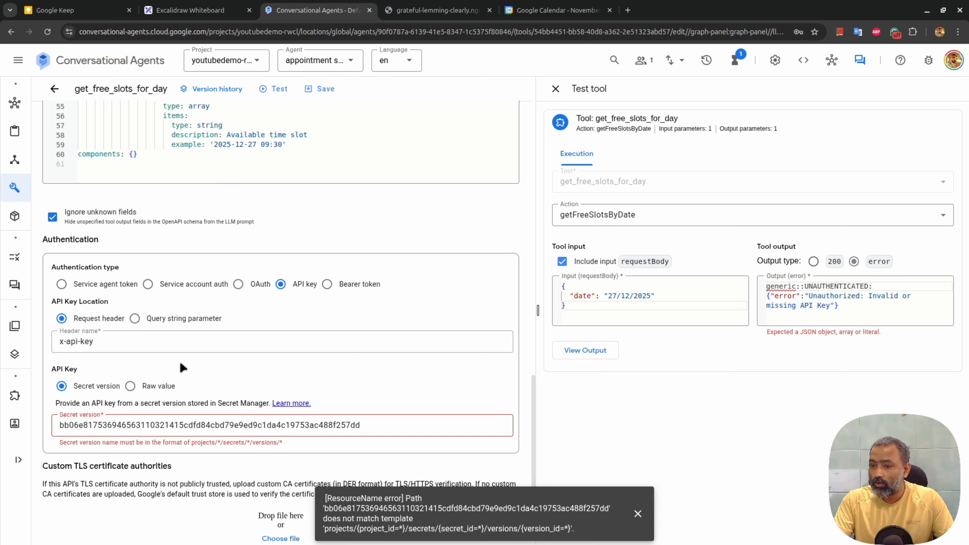
Switch the API key to a raw value, paste the key, and save the tool
click(131, 386)
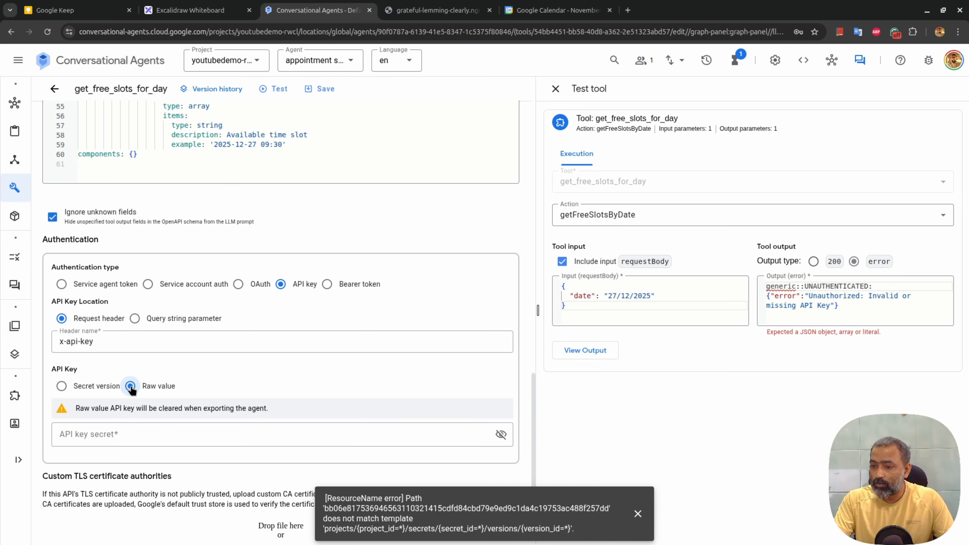
click(136, 439)
key(ctrl+v)
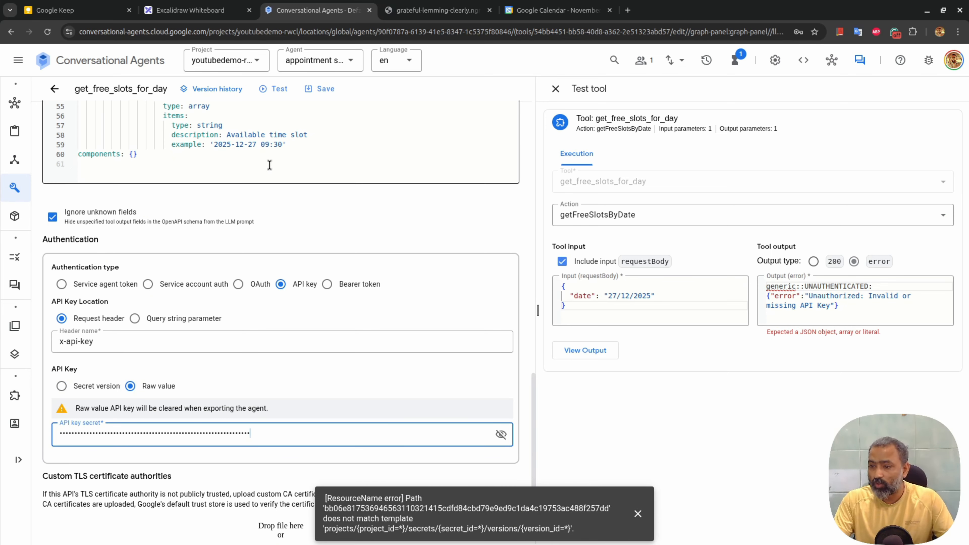
click(312, 88)
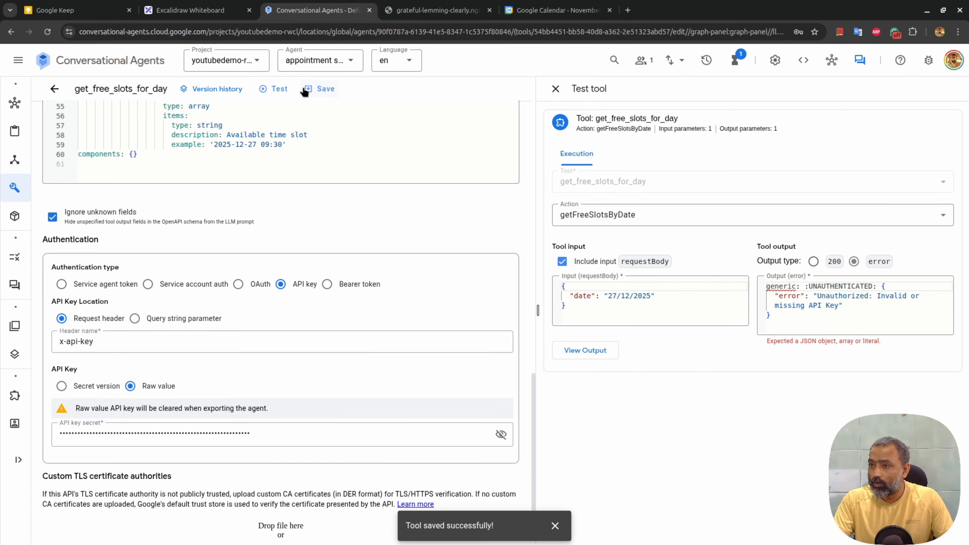
Rerun the 27/12/2025 test to get four free slots, then return to the Tools list
click(279, 95)
click(585, 350)
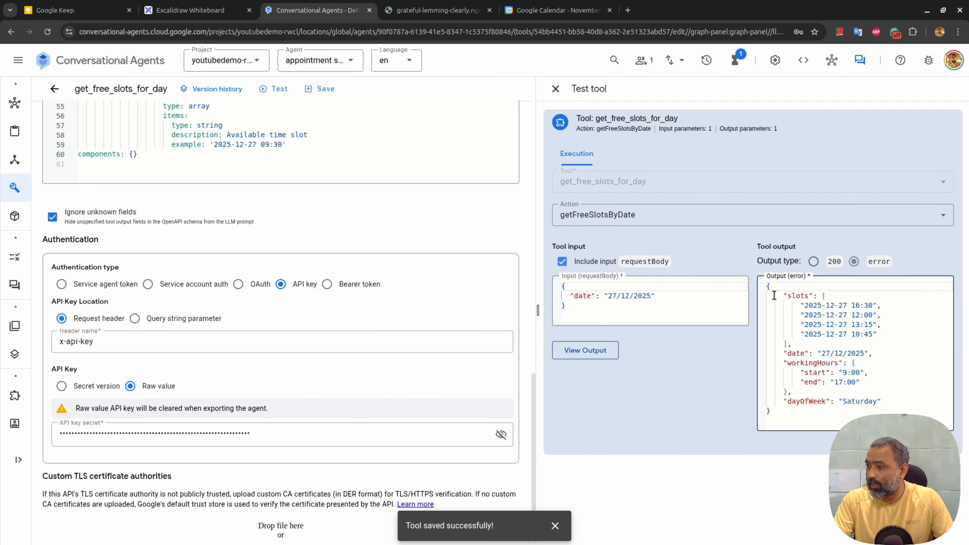
drag(770, 287, 811, 433)
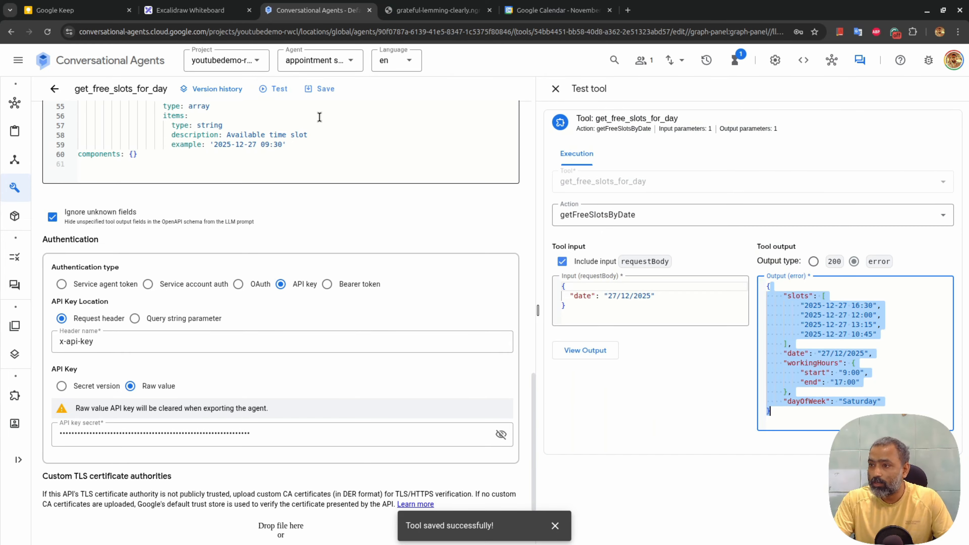
click(57, 89)
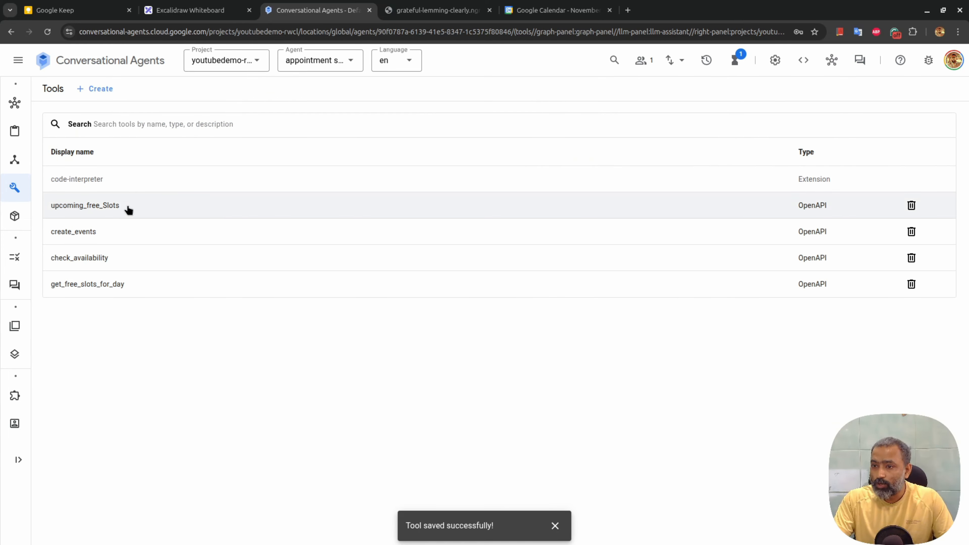